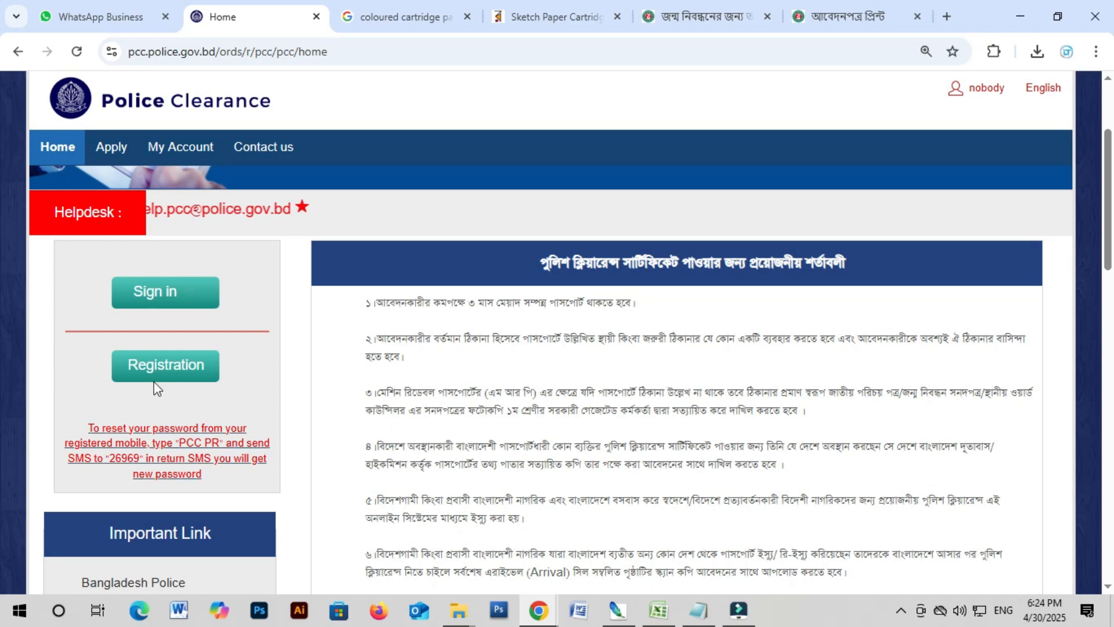
Step: Register a new account with name, e-mail, mobile, NID and password, answering 11 for 1 + 10
click(171, 366)
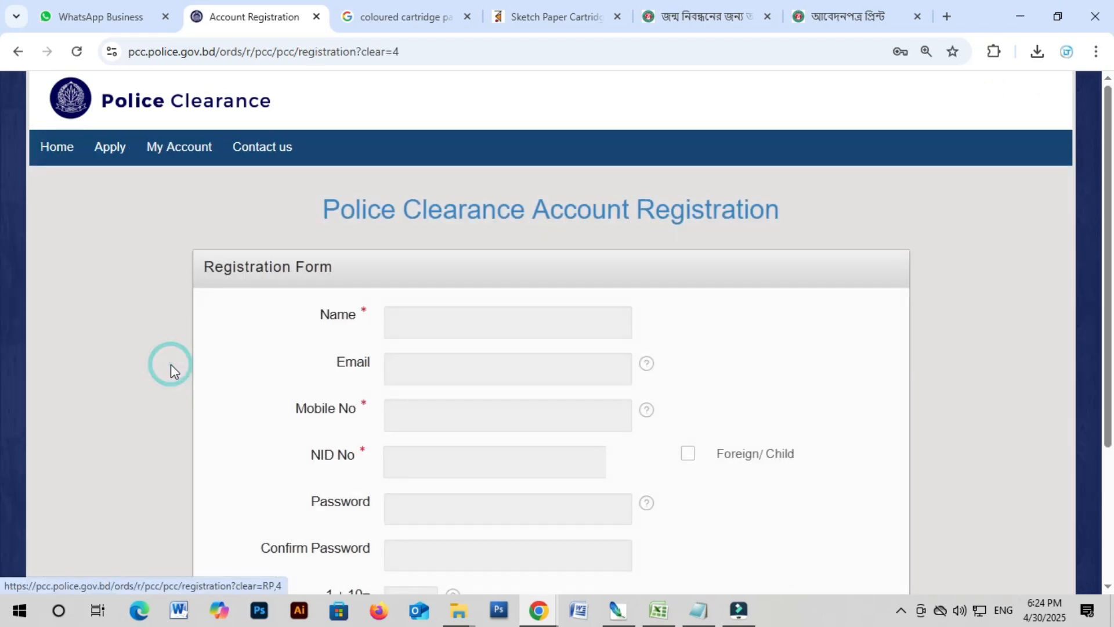
scroll(348, 406, down, 1)
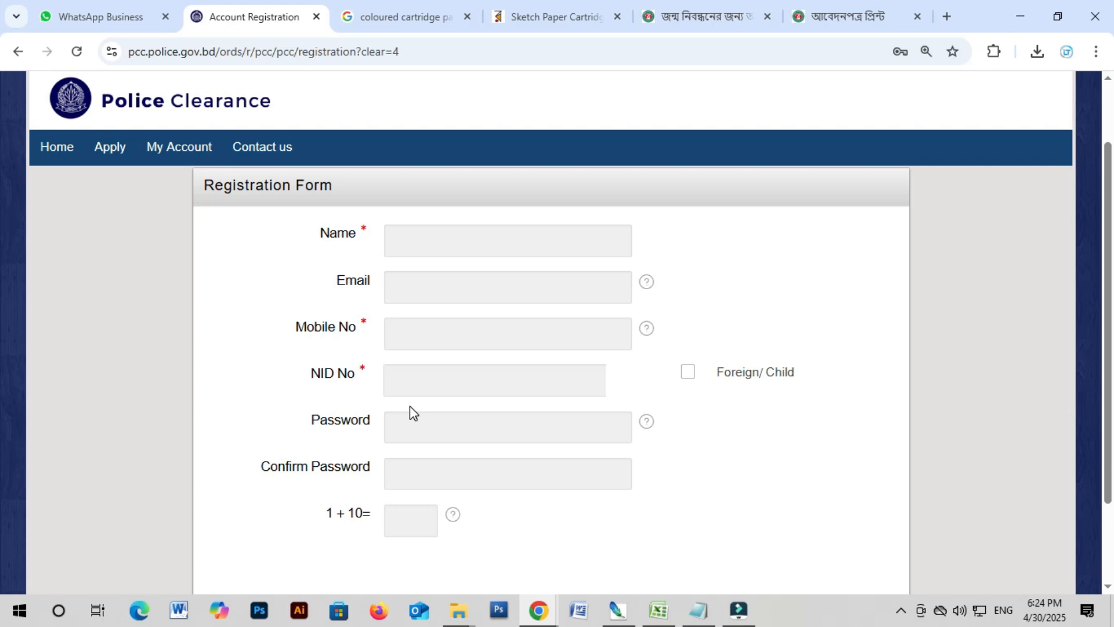
scroll(927, 552, down, 2)
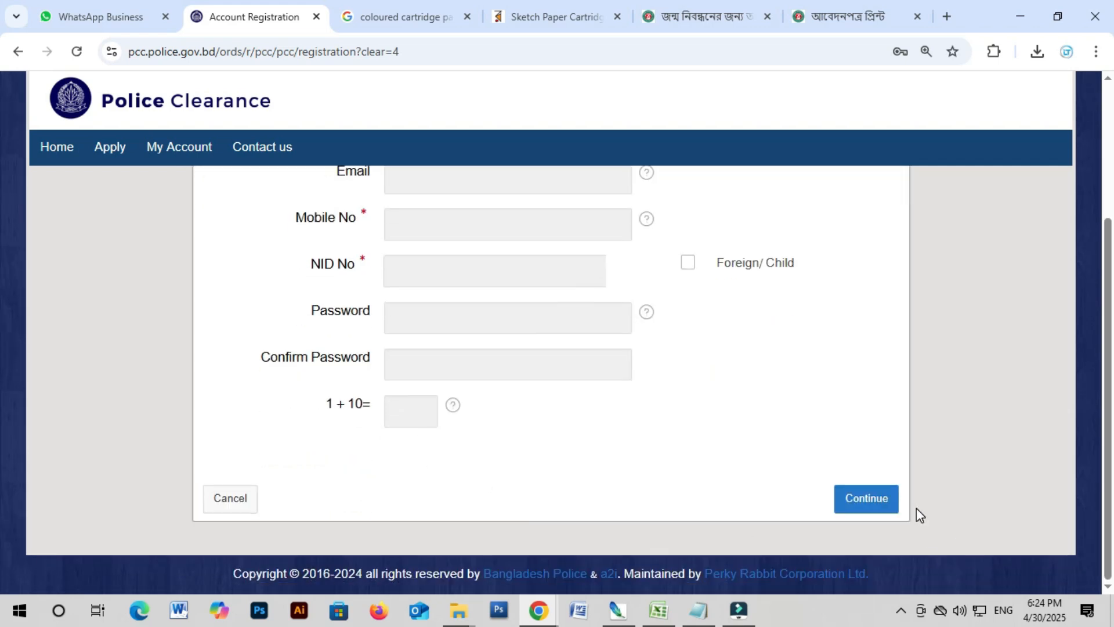
scroll(917, 513, up, 3)
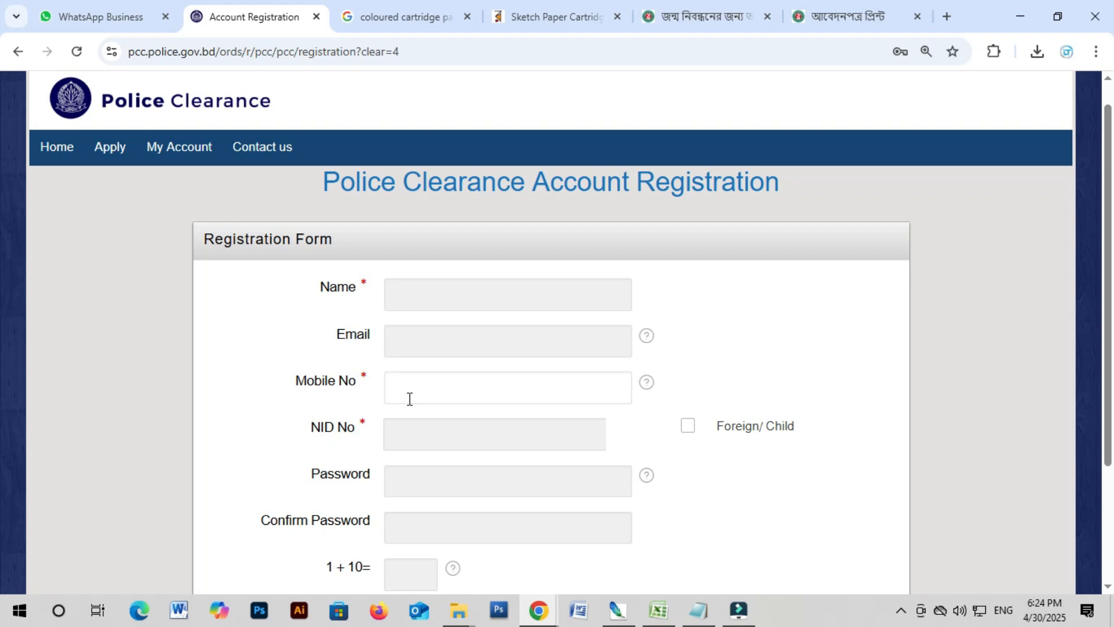
click(493, 296)
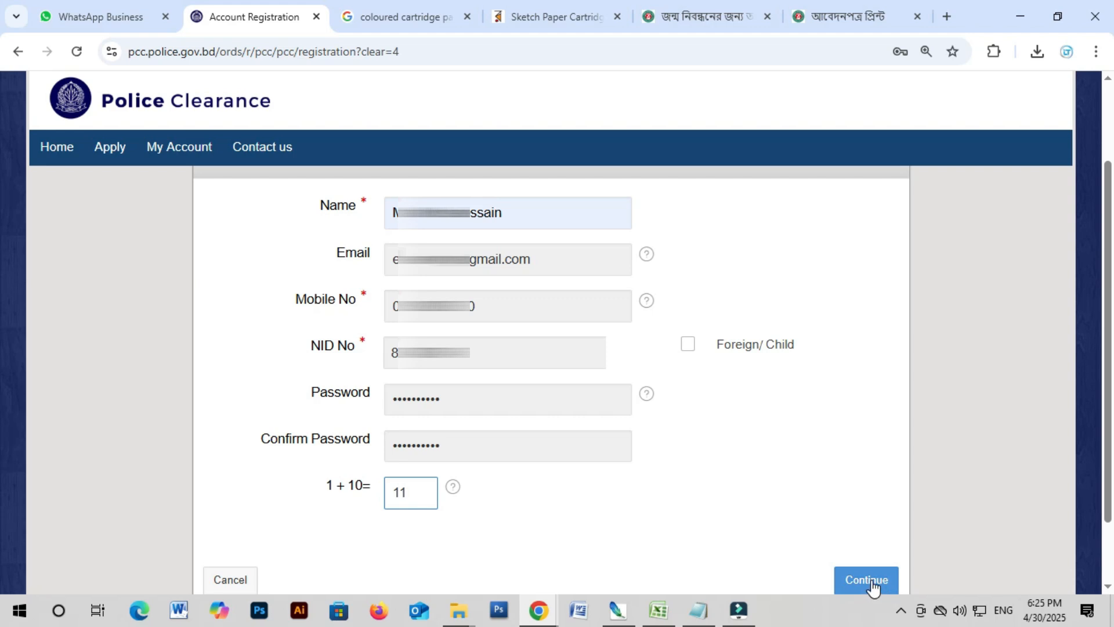
click(871, 582)
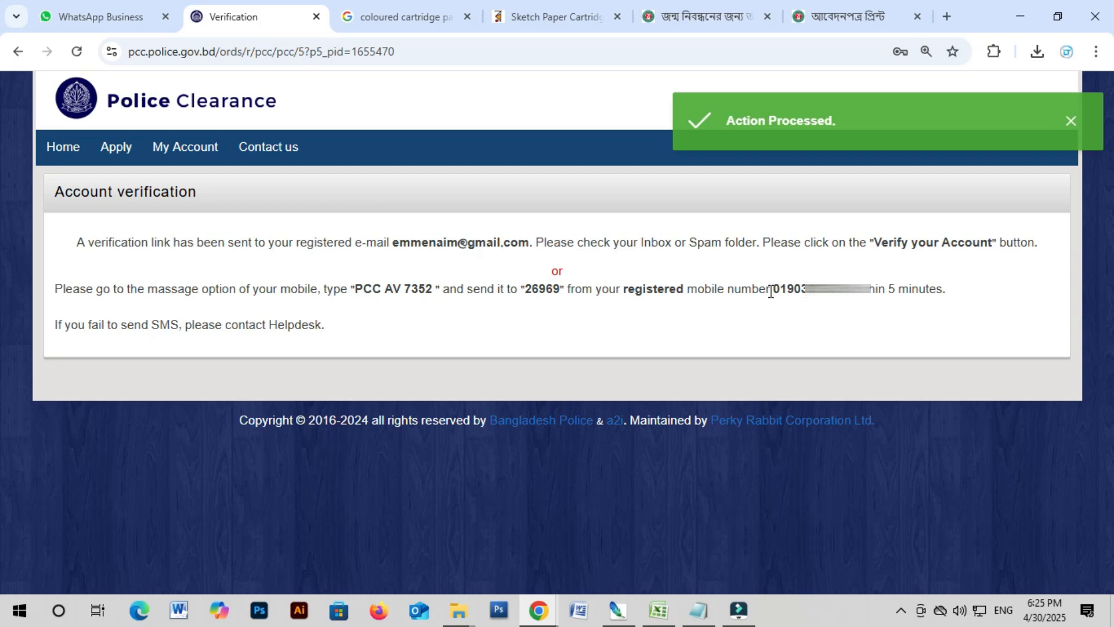
drag(771, 289, 869, 290)
click(837, 304)
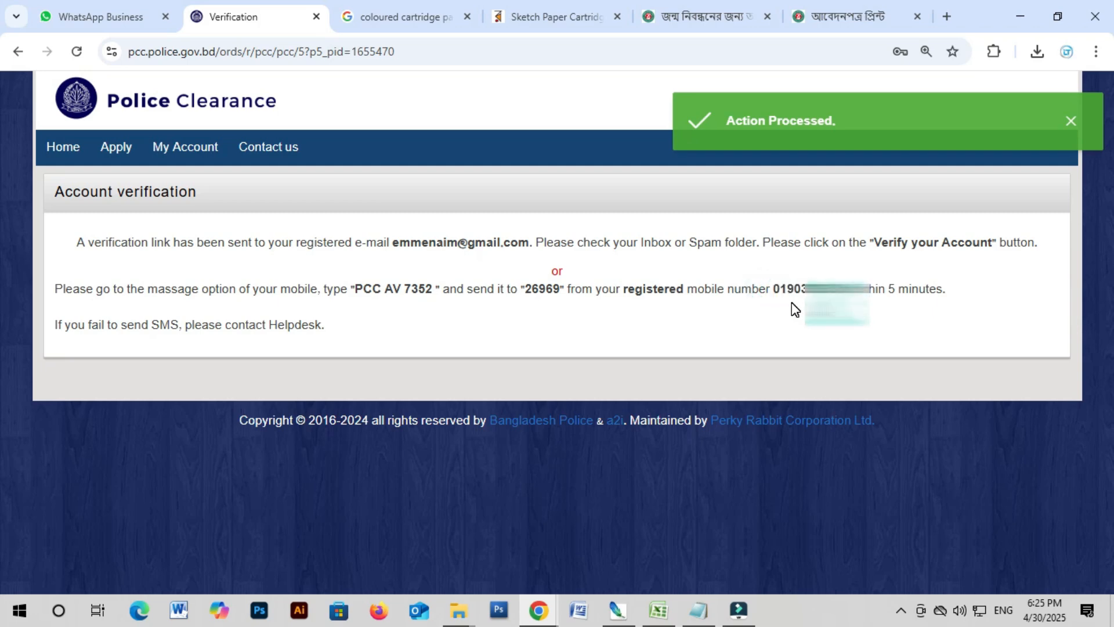
drag(355, 291, 434, 303)
click(360, 294)
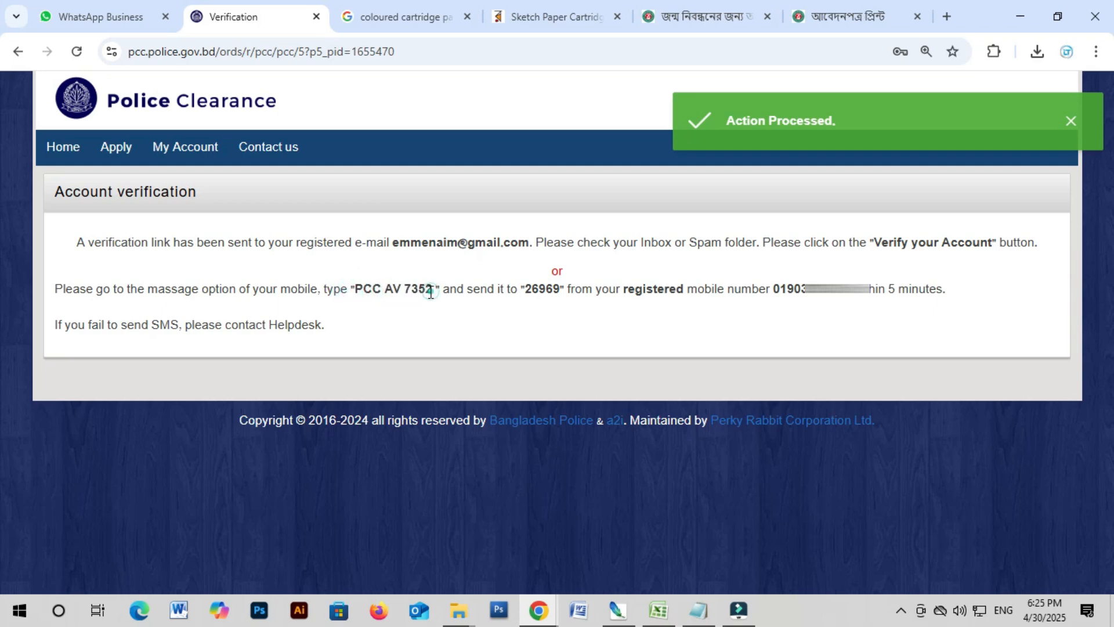
drag(434, 289, 359, 289)
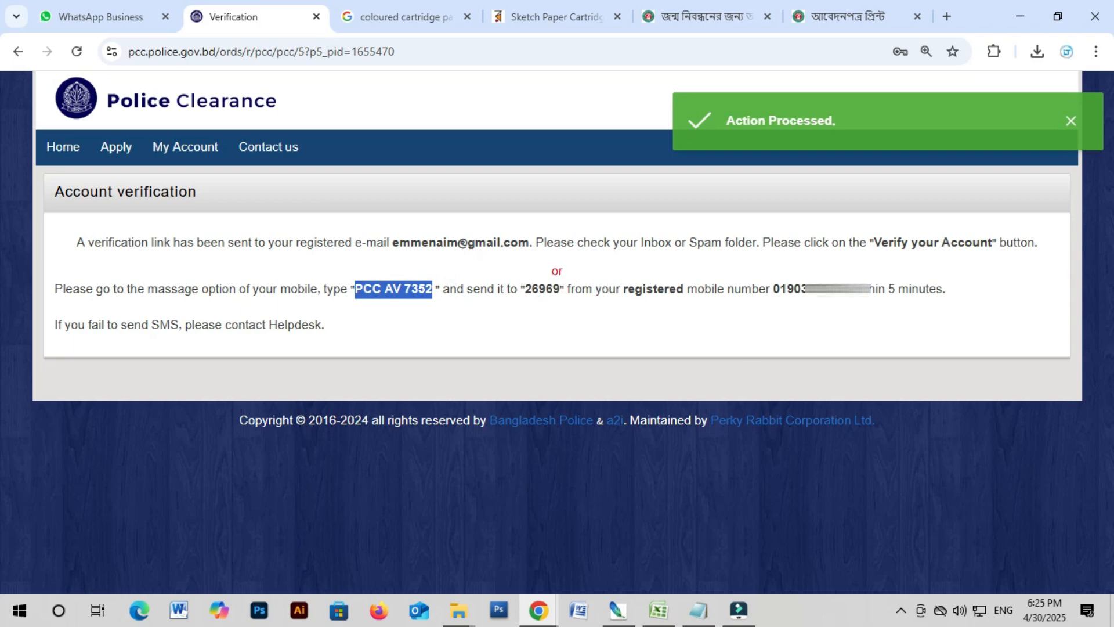
double_click(778, 289)
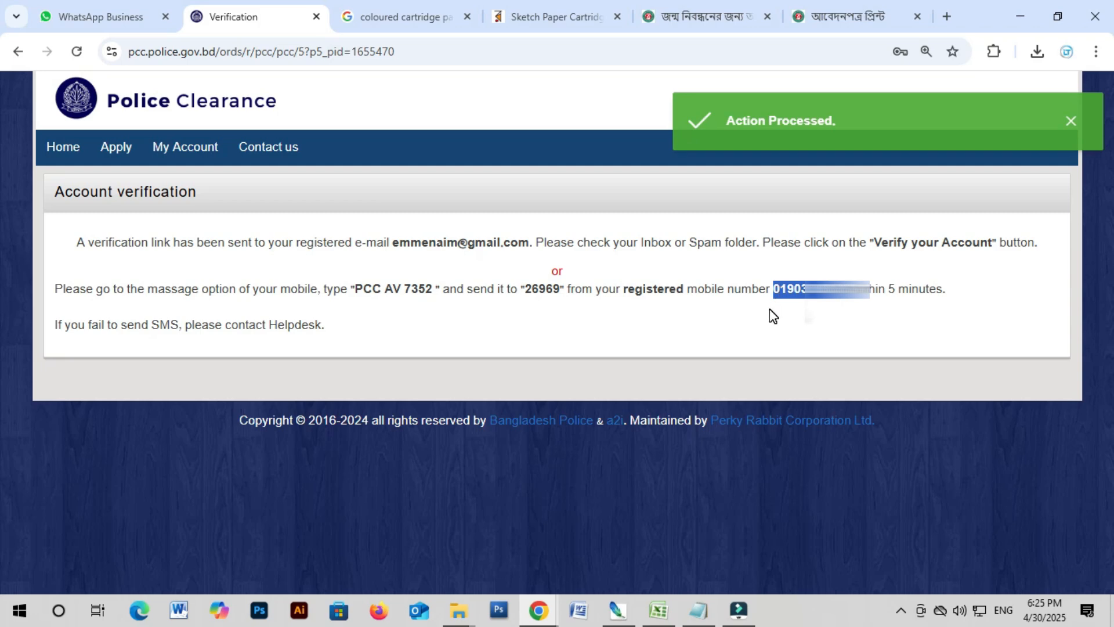
click(741, 319)
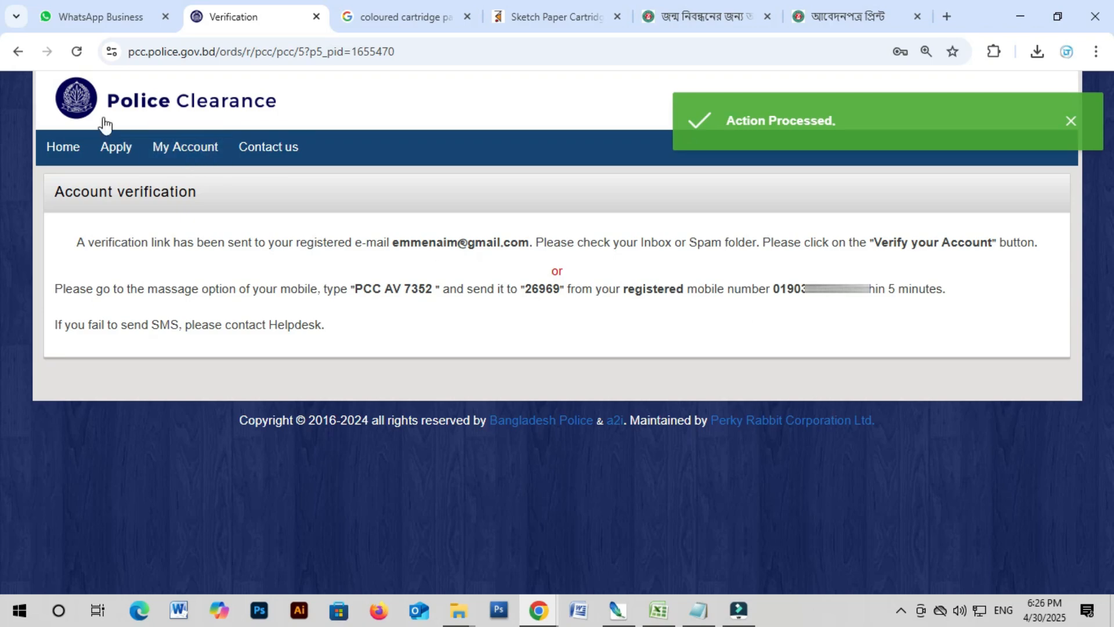
Step: Return to the home page and sign in with the account's mobile number and password
click(60, 148)
scroll(176, 392, down, 1)
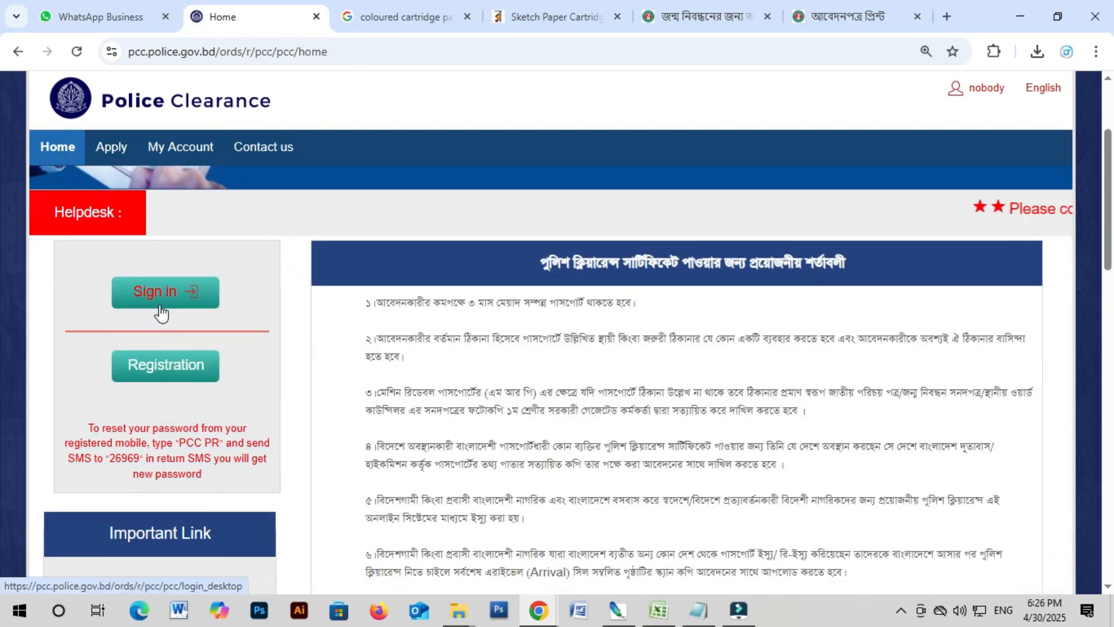
click(169, 294)
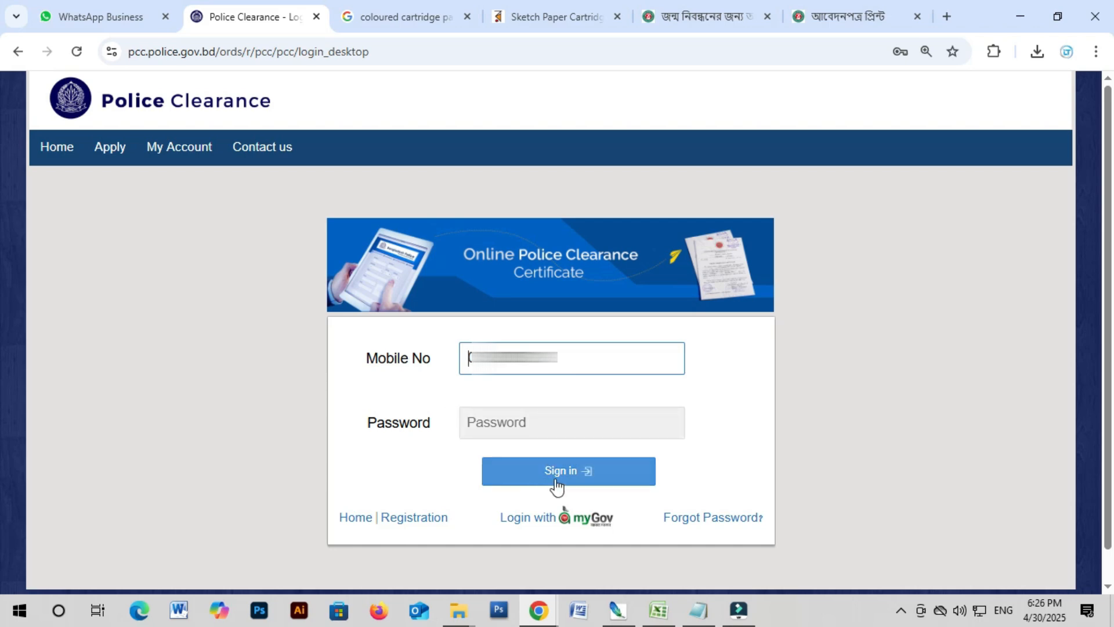
click(534, 429)
text(••••••)
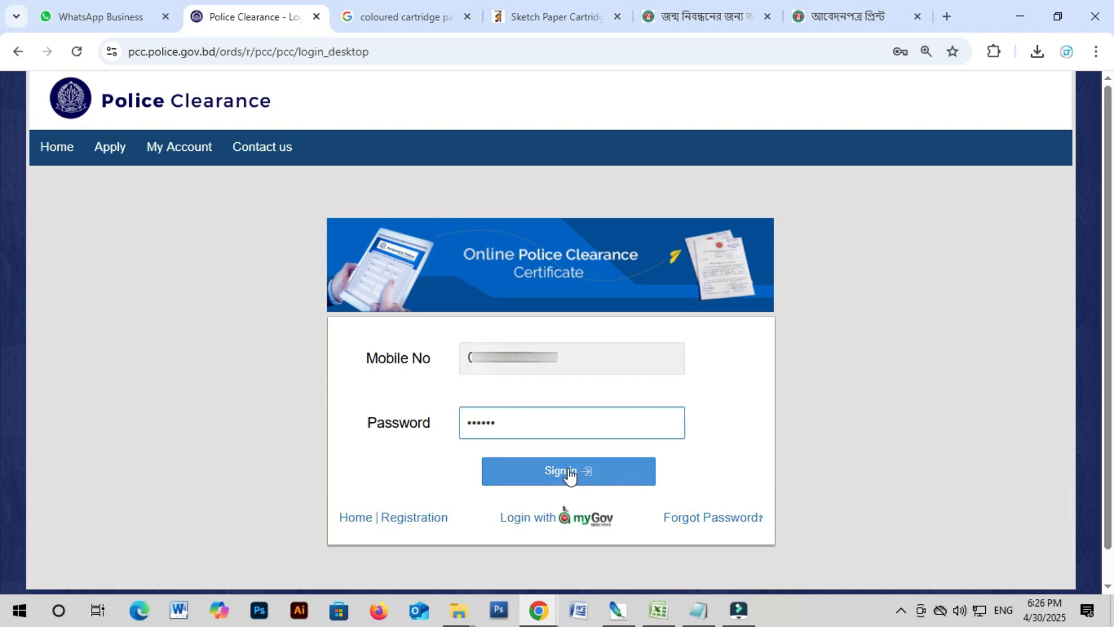
click(568, 472)
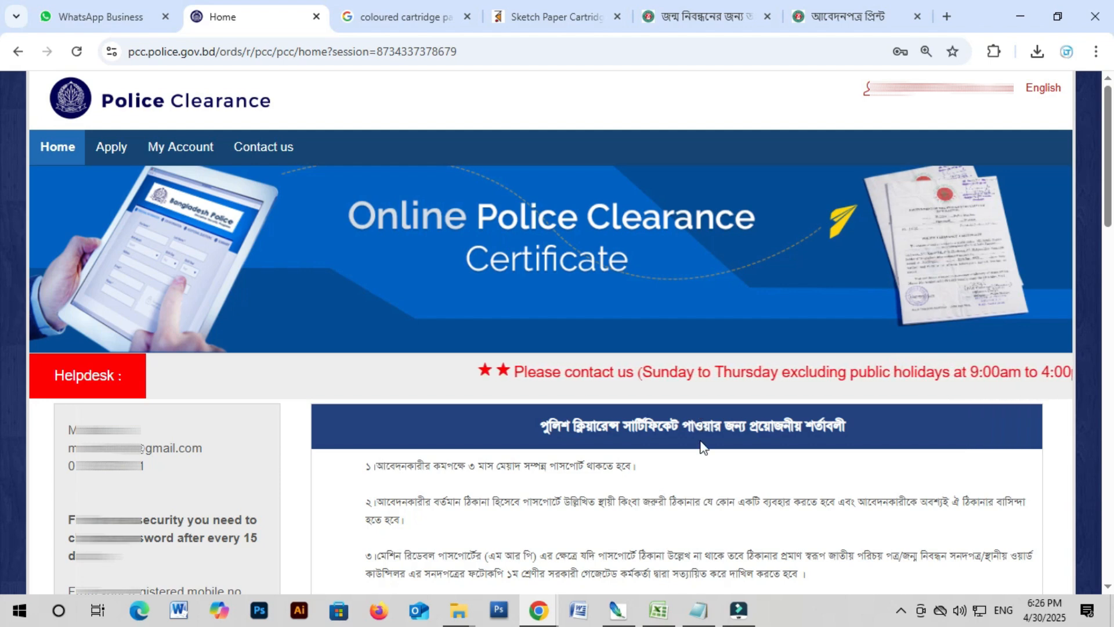
Step: Start a new application with purpose Go abroad and Saudi Arabia, searched via 'sau', as the travel country
click(109, 146)
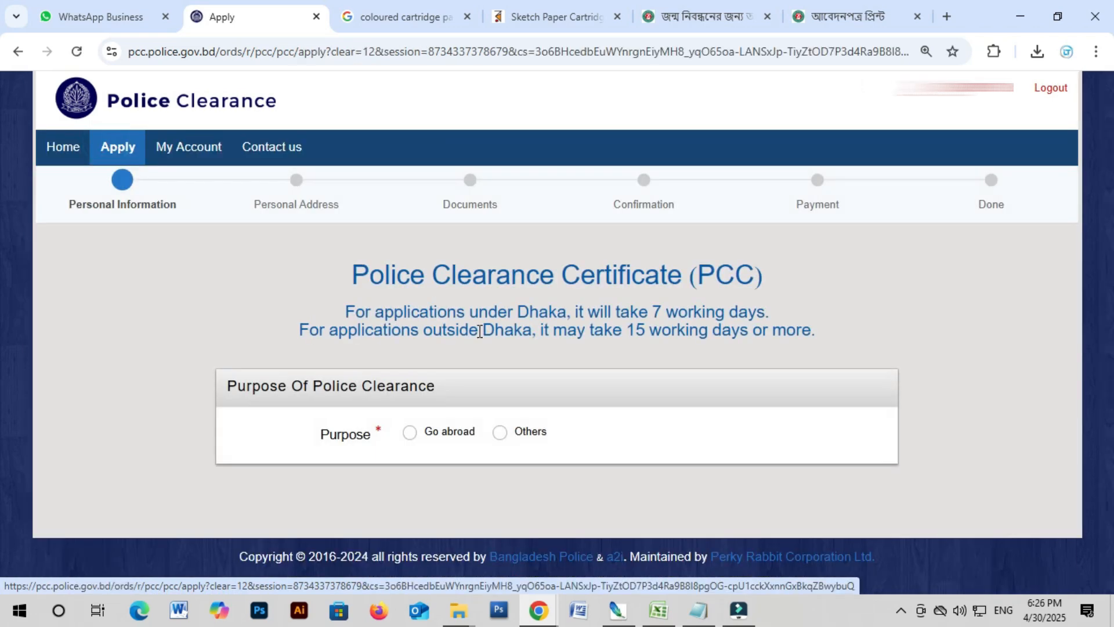
click(412, 437)
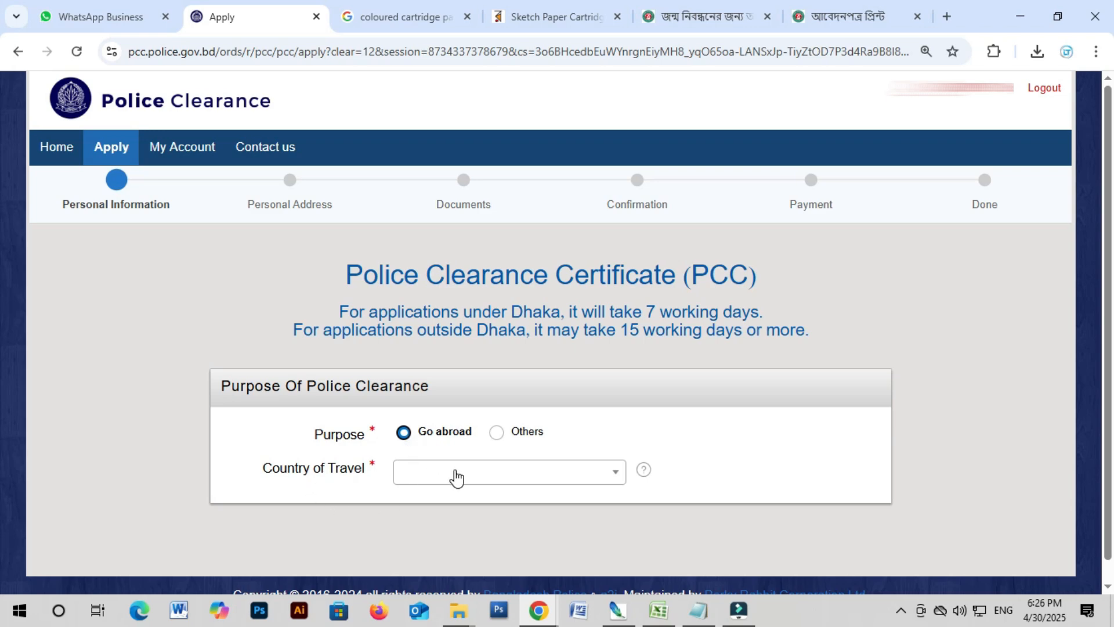
scroll(456, 476, down, 1)
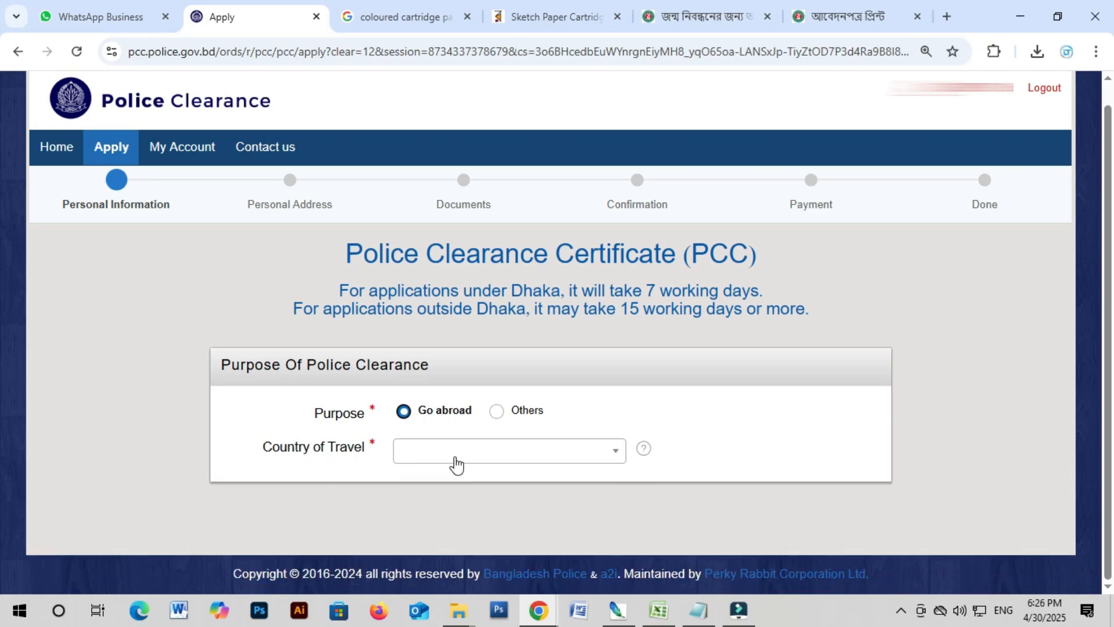
click(453, 459)
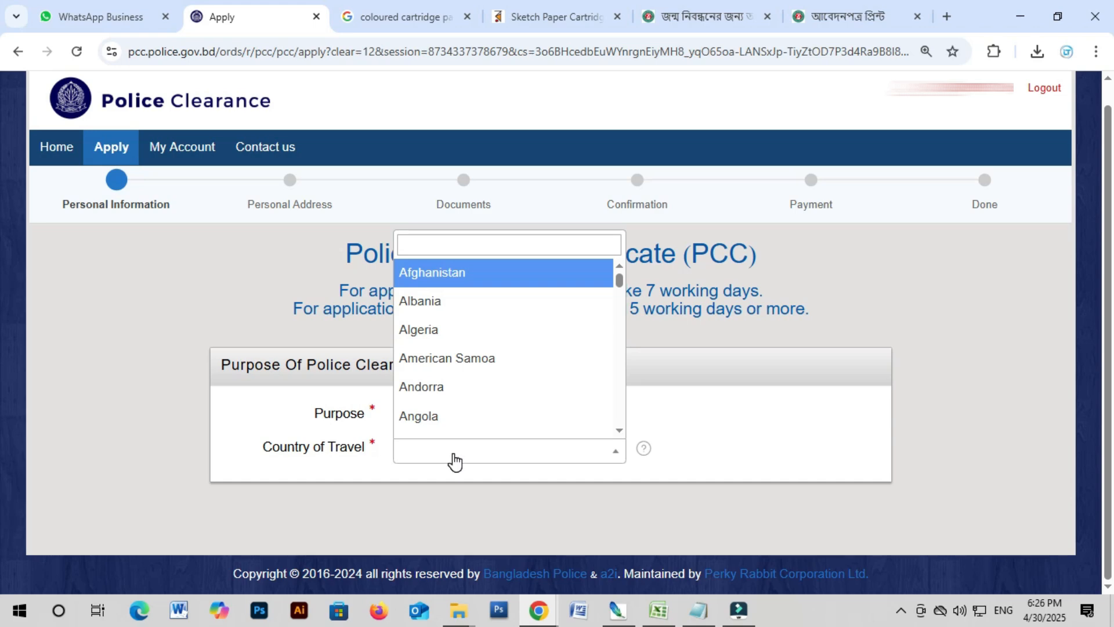
click(447, 245)
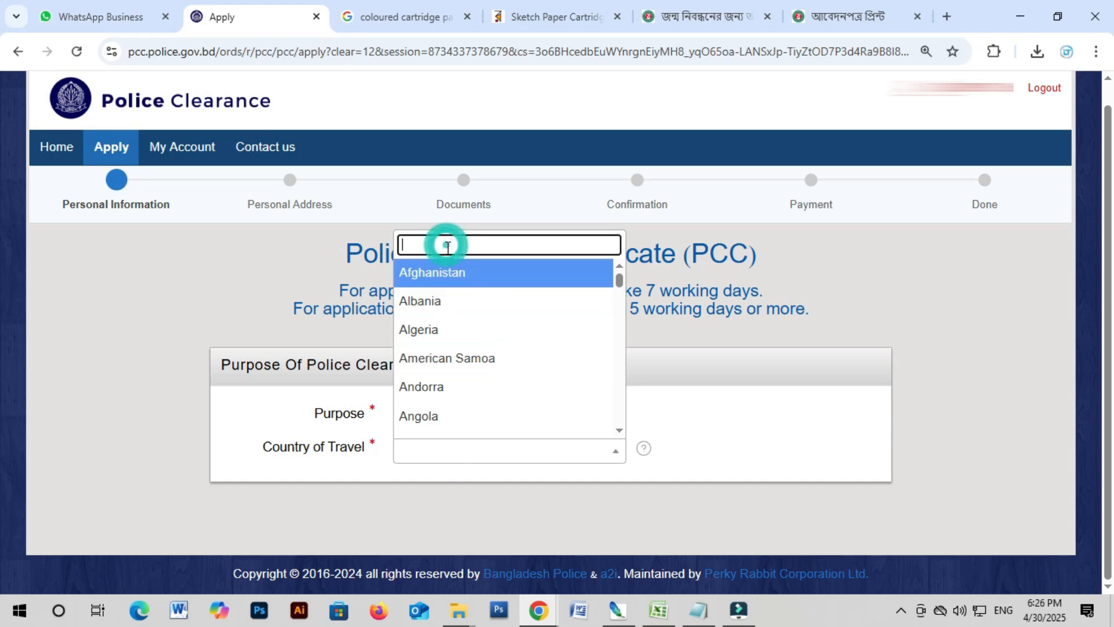
text(sa)
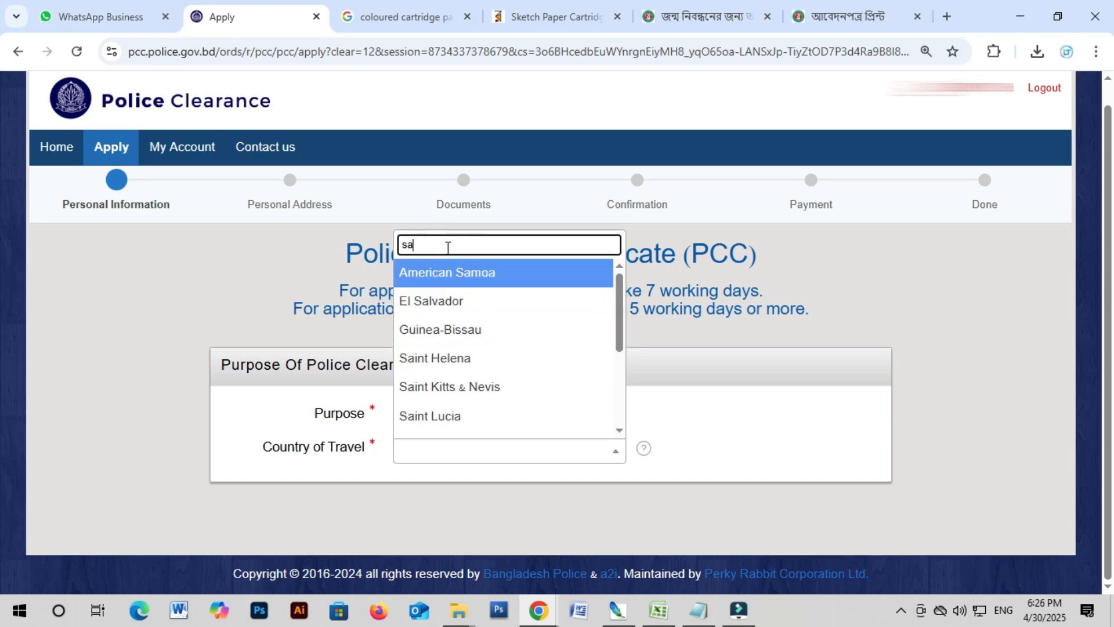
text(u)
click(452, 426)
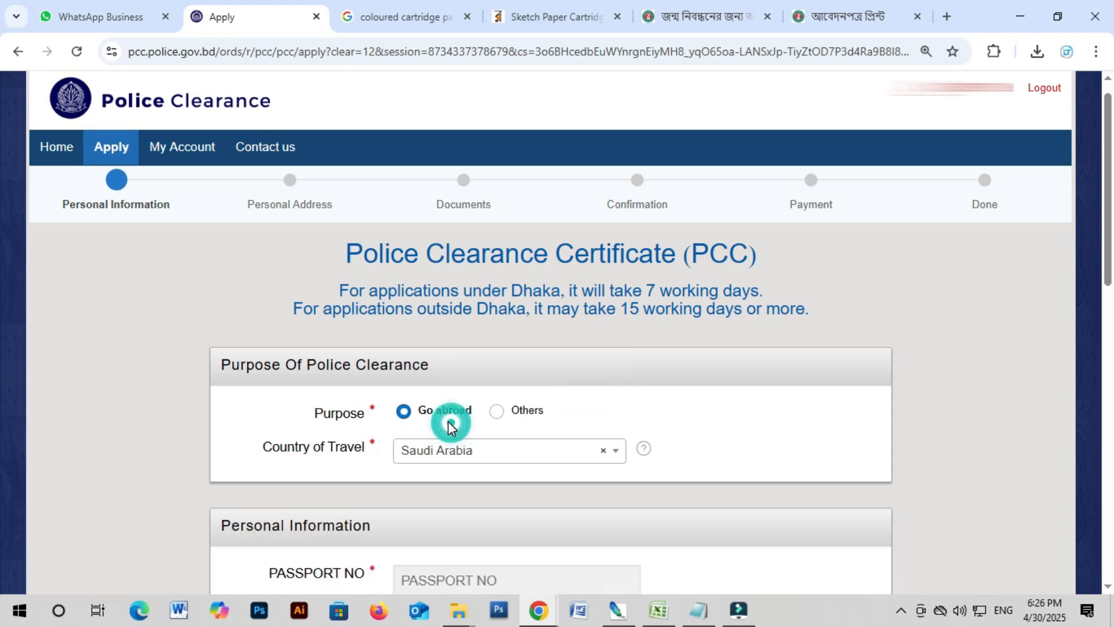
scroll(366, 430, down, 4)
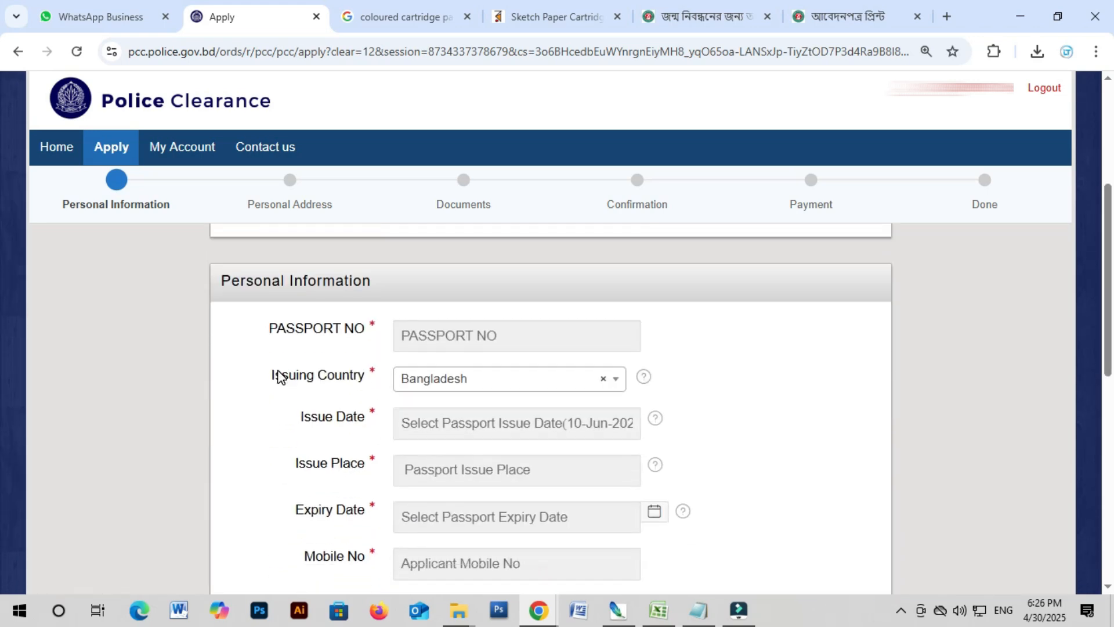
scroll(279, 376, up, 4)
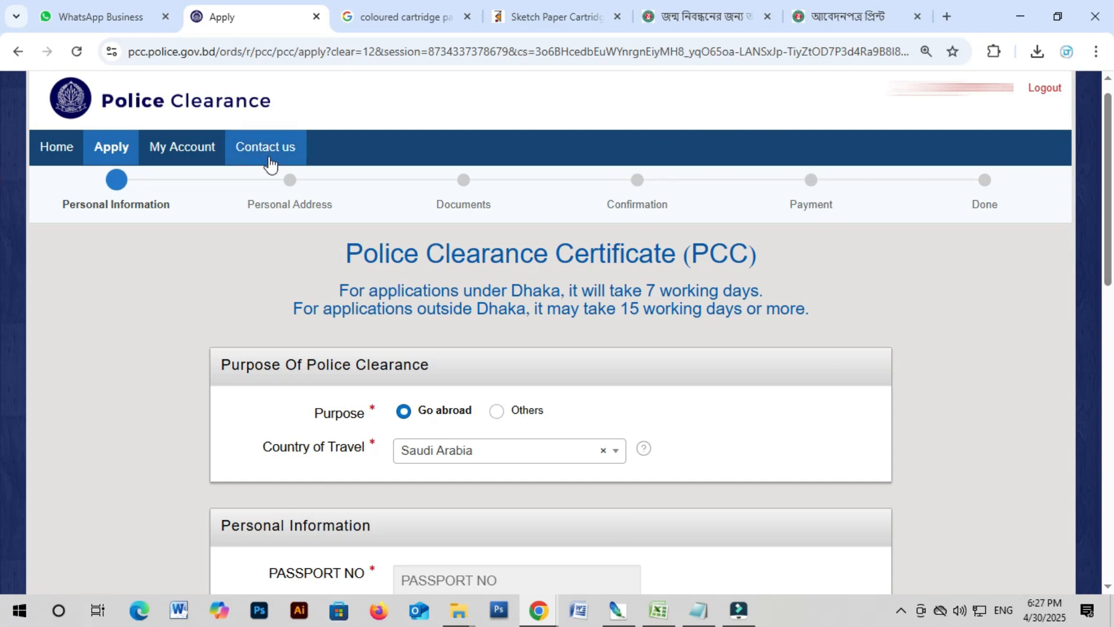
scroll(587, 392, down, 1)
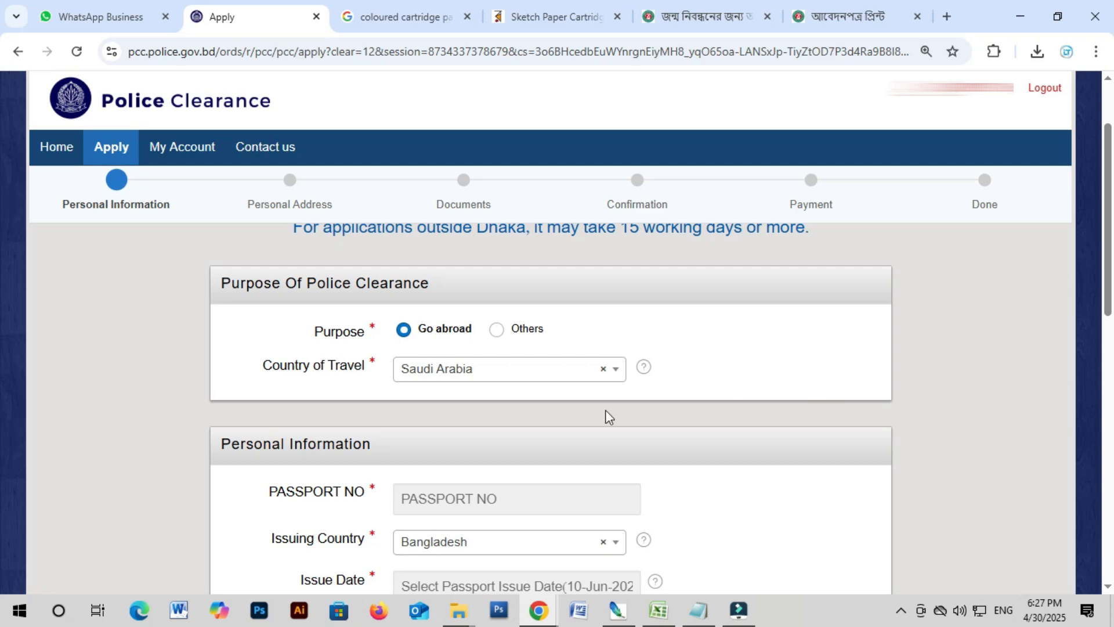
Step: Fill the passport number from a saved entry, keeping the issuing country unchanged
scroll(325, 371, down, 3)
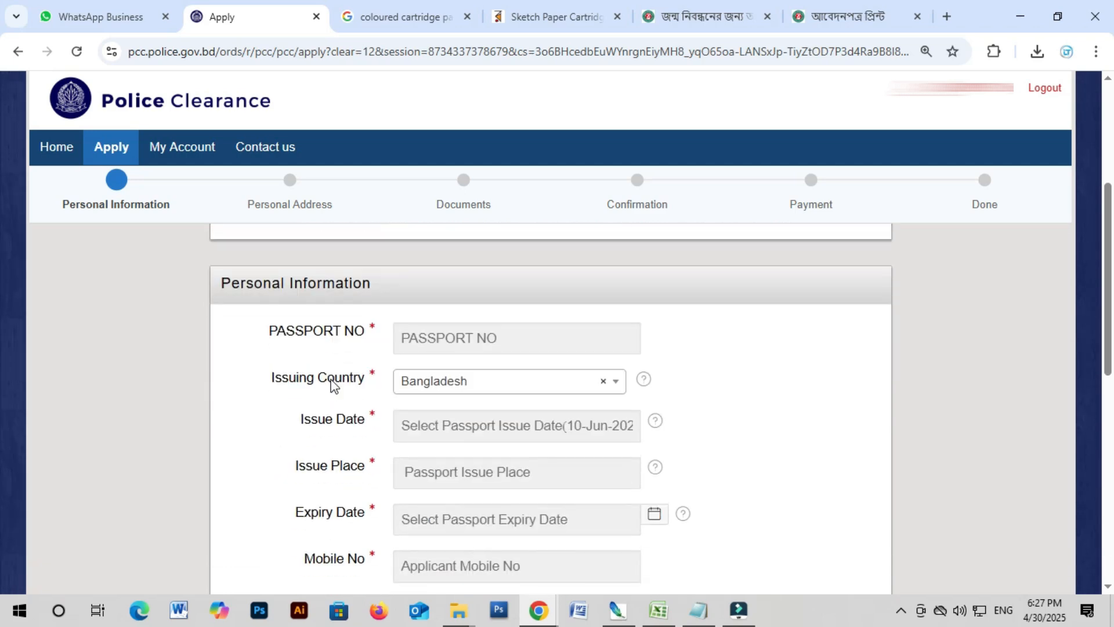
click(511, 325)
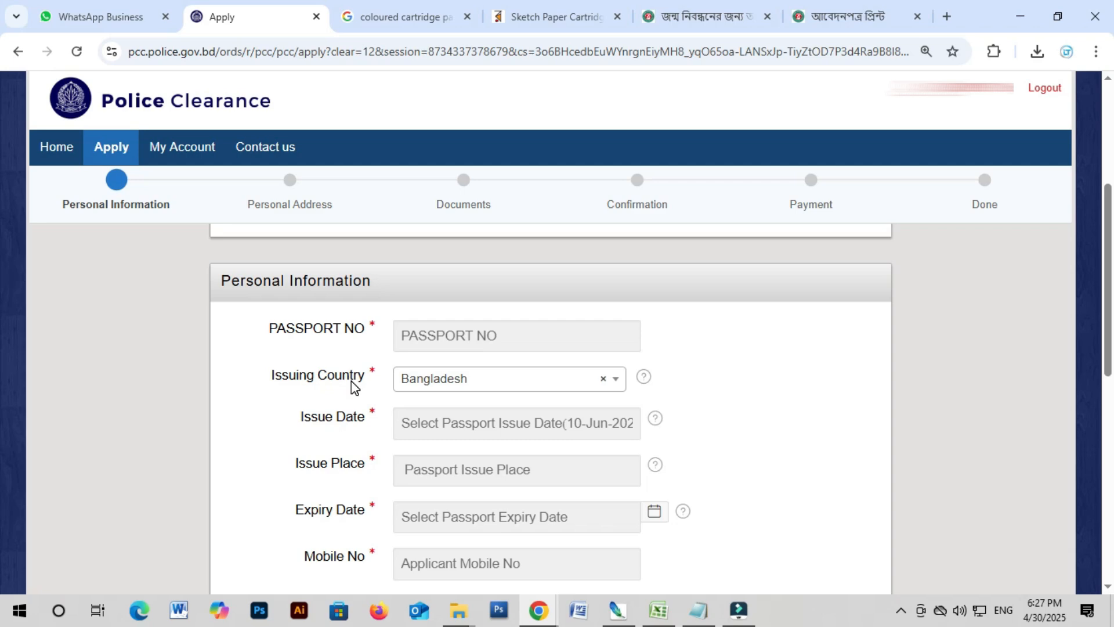
scroll(351, 381, down, 1)
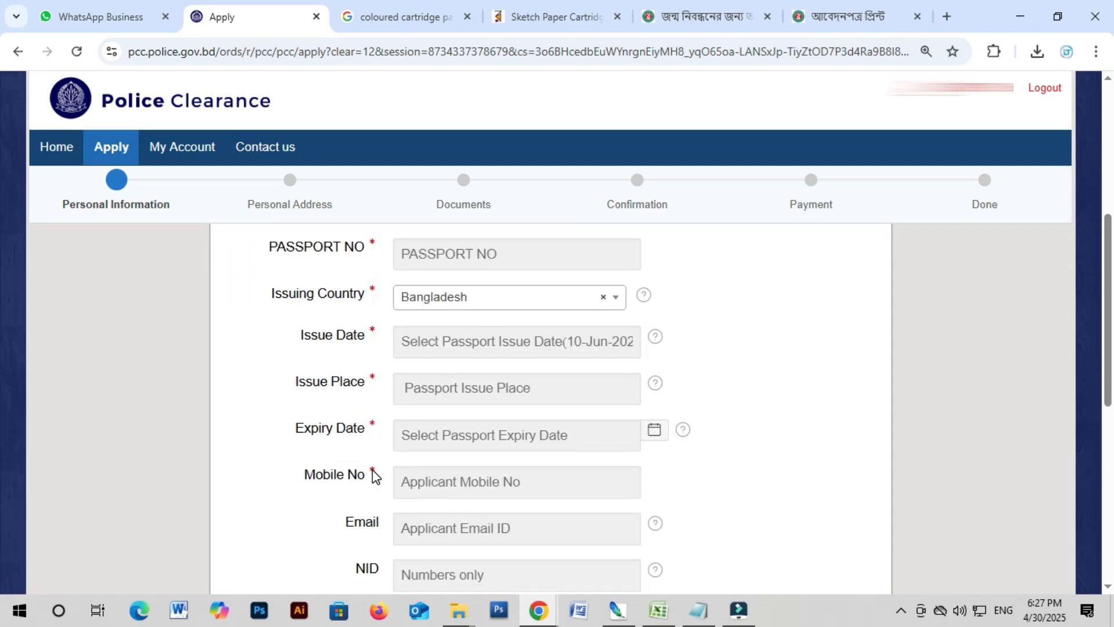
click(374, 529)
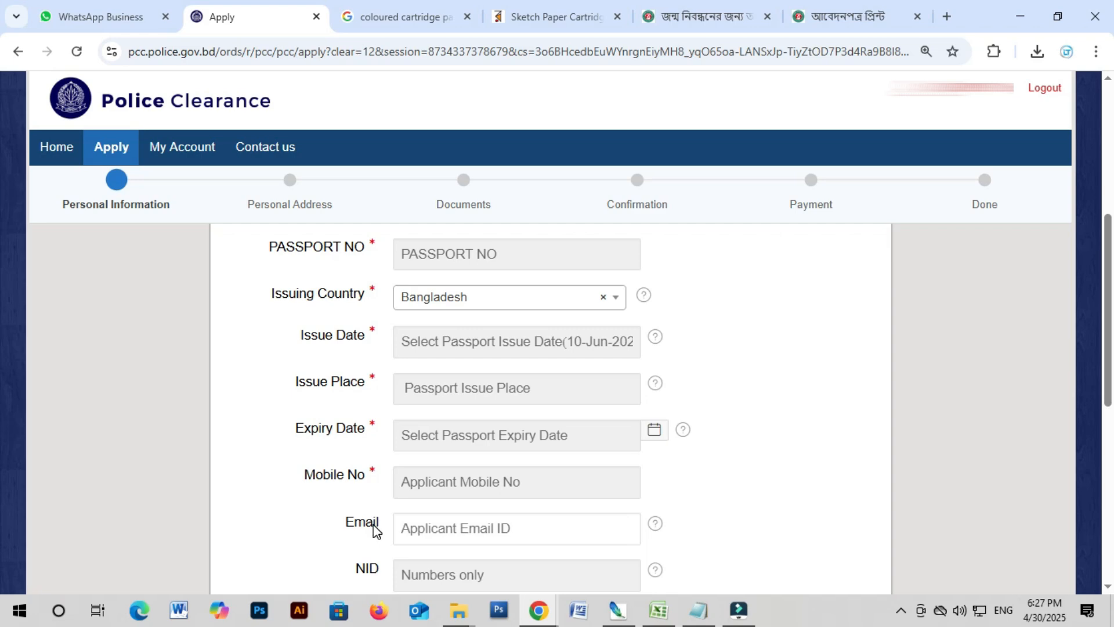
scroll(380, 517, down, 3)
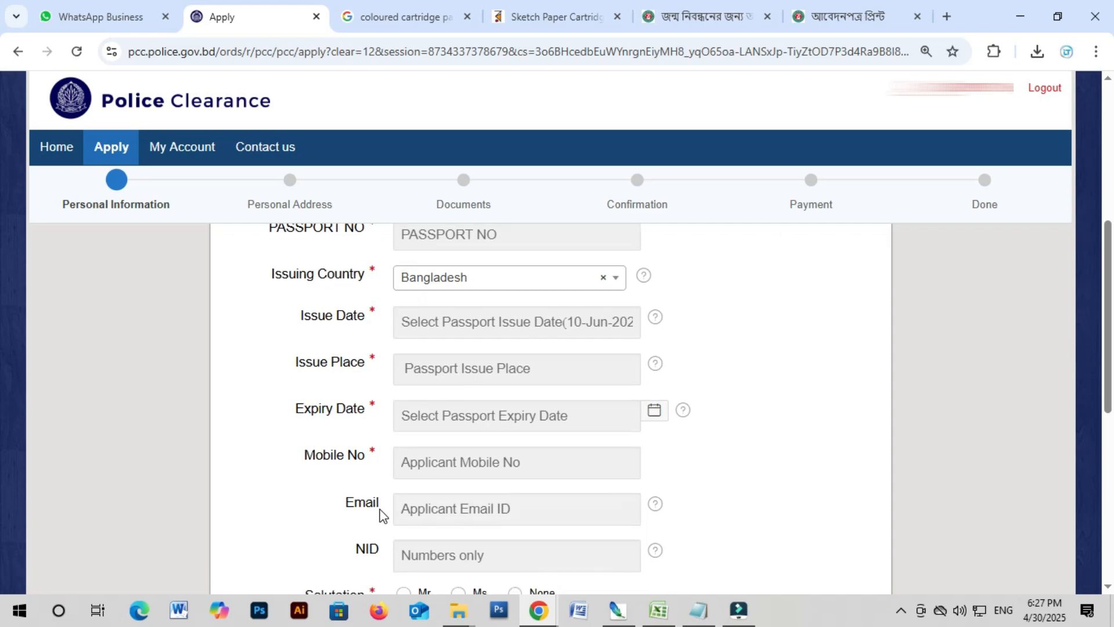
scroll(389, 499, up, 4)
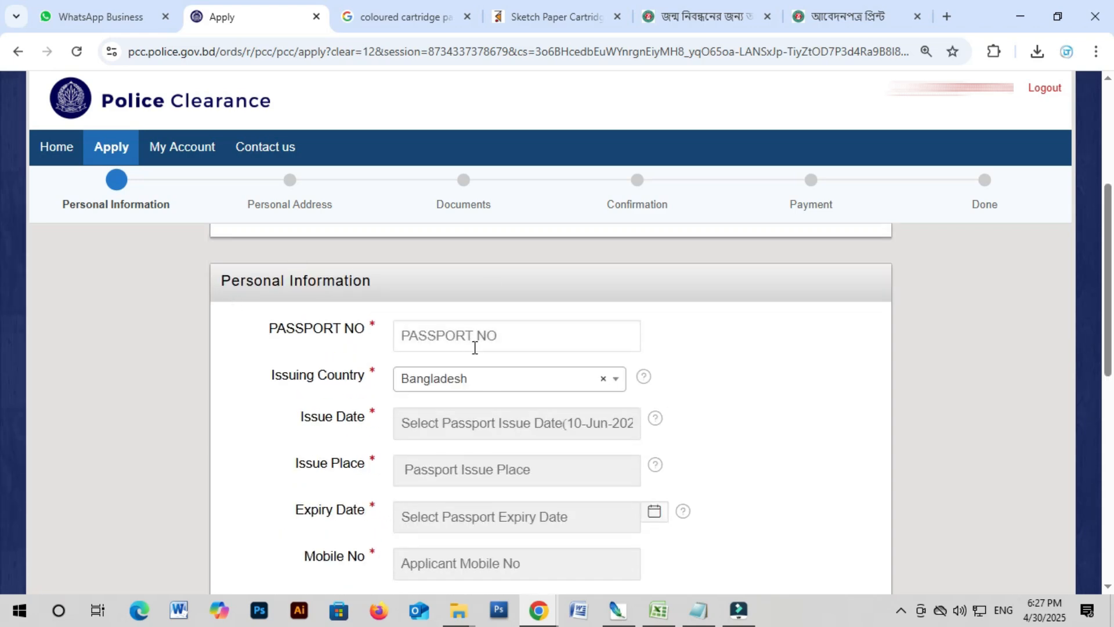
scroll(482, 353, down, 1)
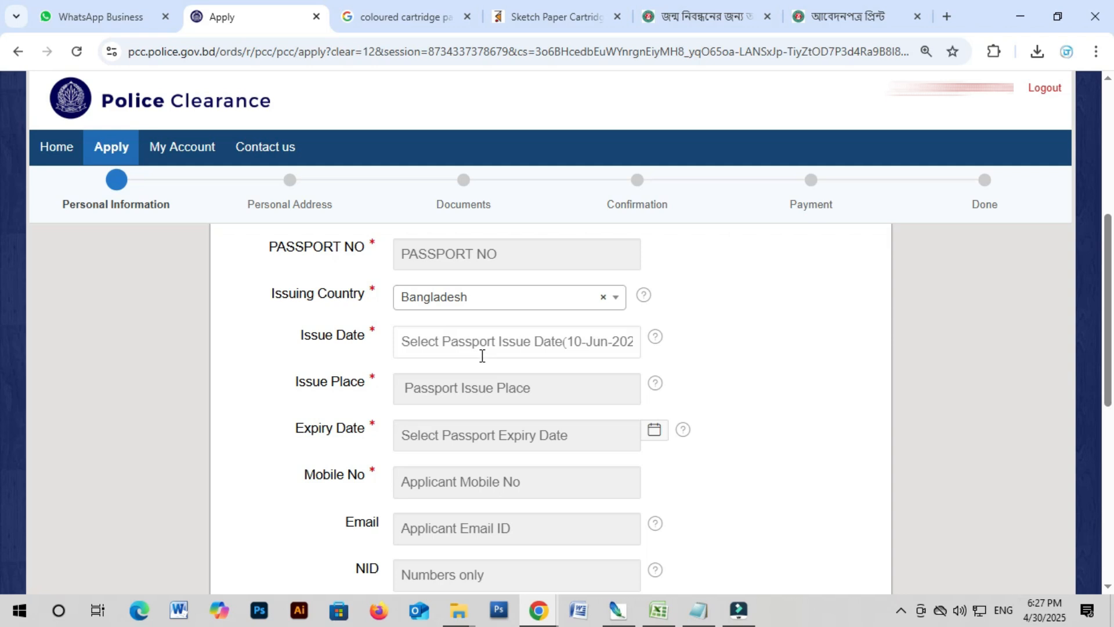
click(465, 253)
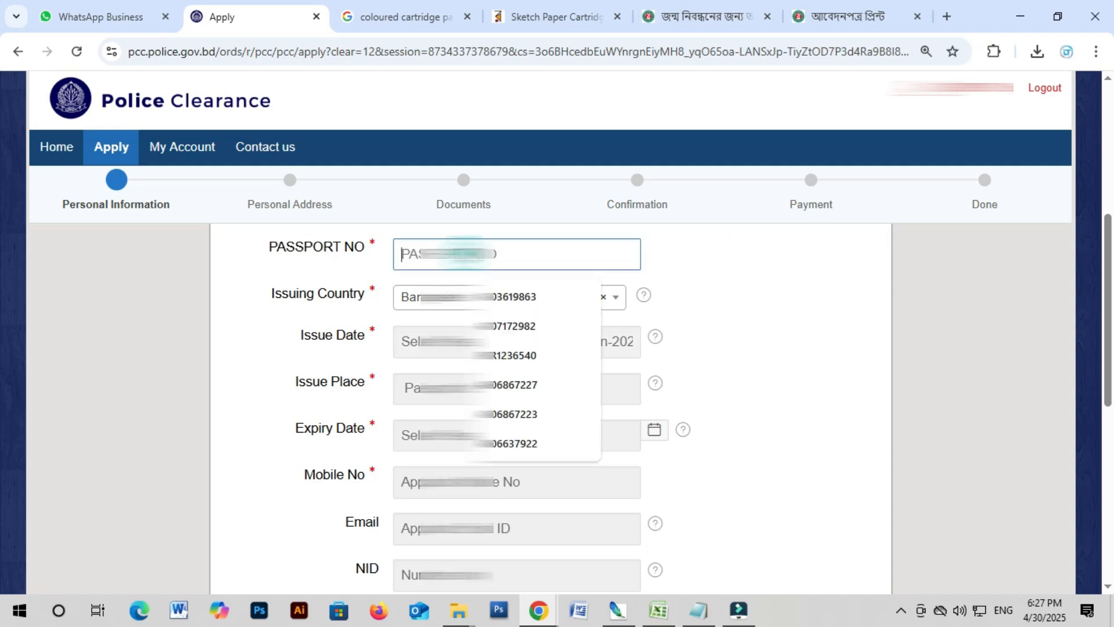
click(515, 292)
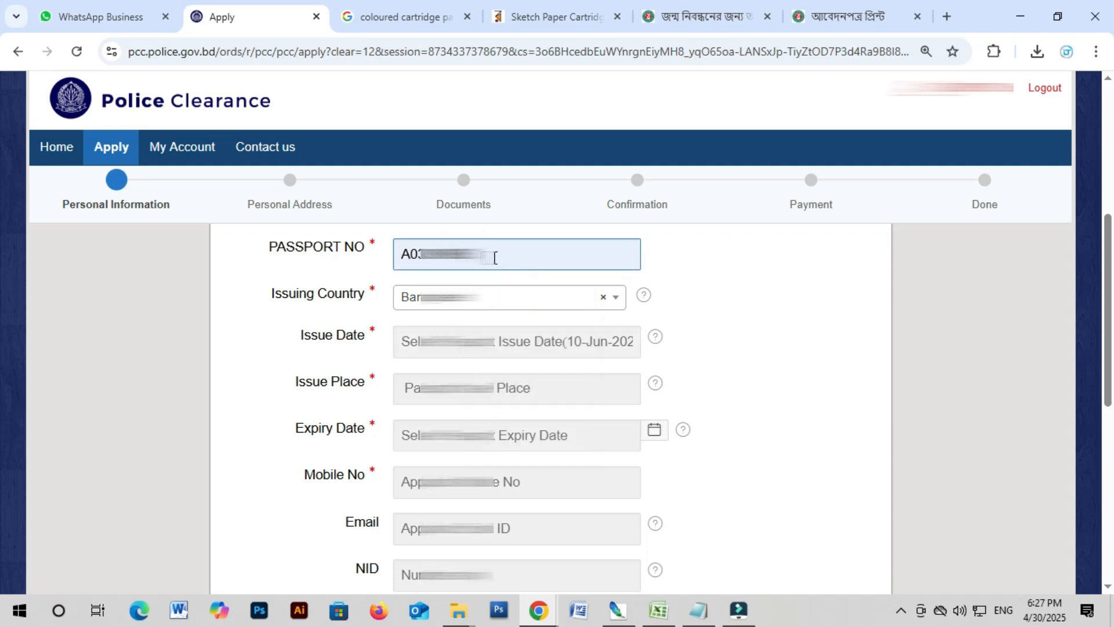
click(722, 298)
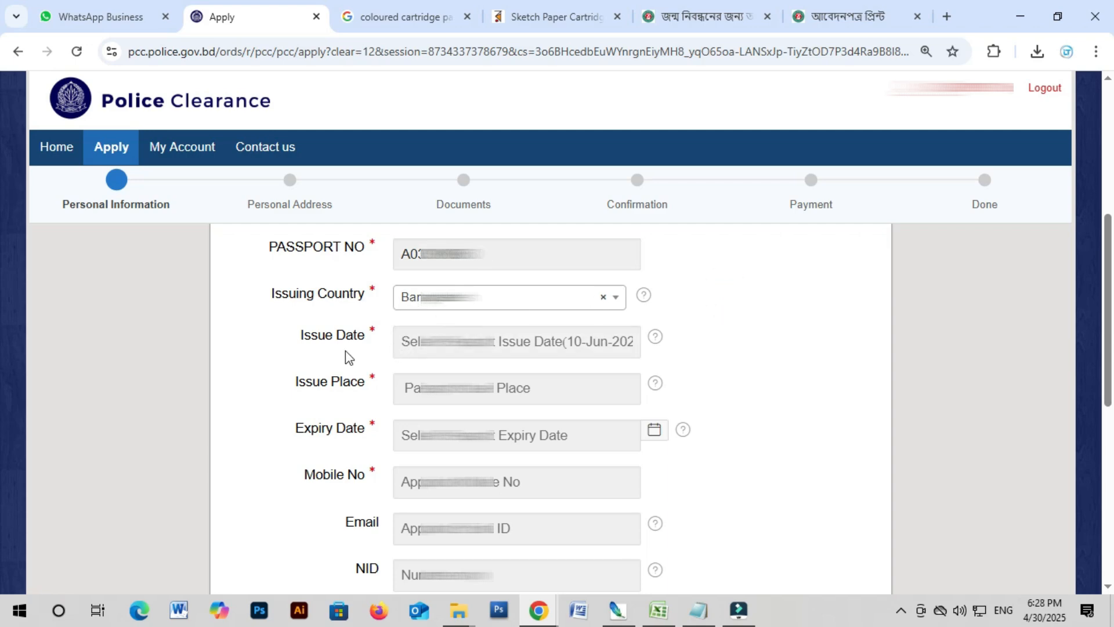
click(503, 296)
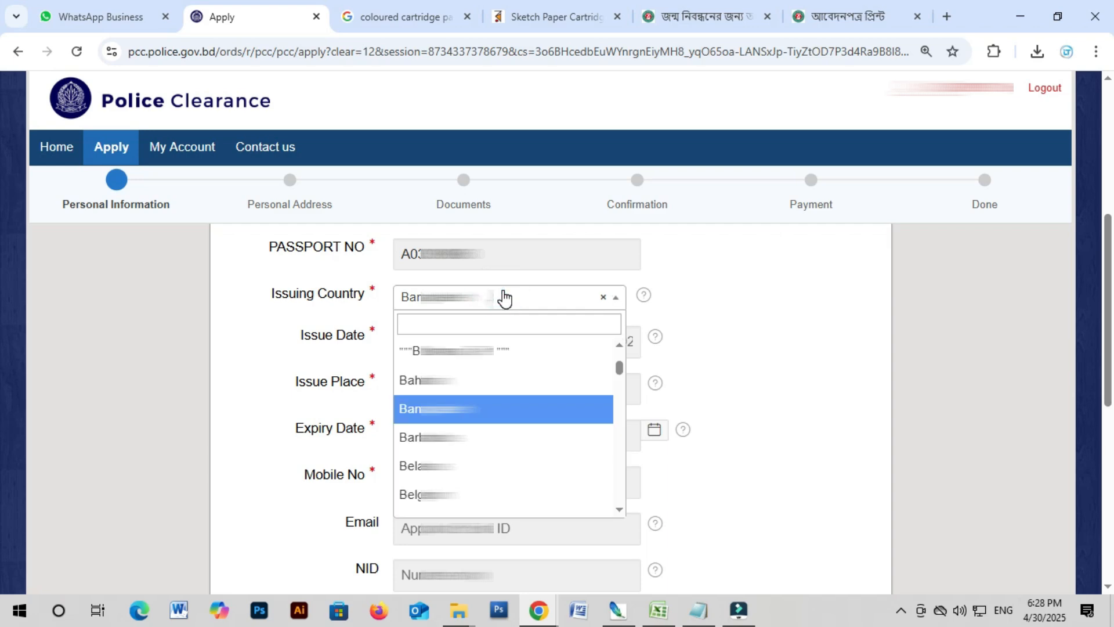
click(502, 296)
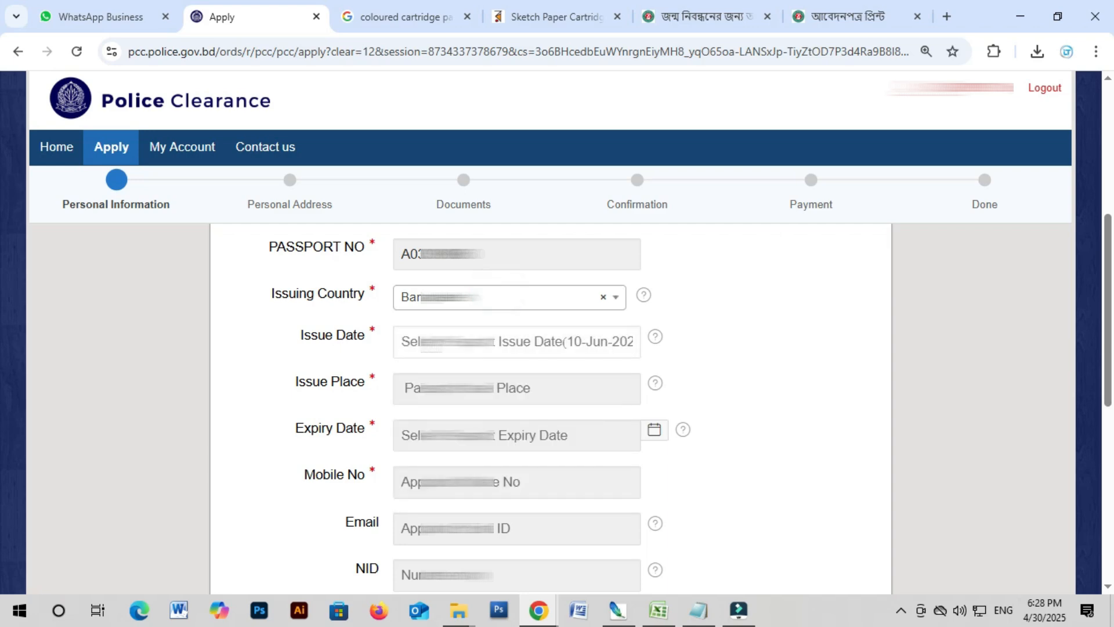
Step: Set the issue date to day 2, accept the suggested issue place, and set expiry to 1 July 2030
click(424, 342)
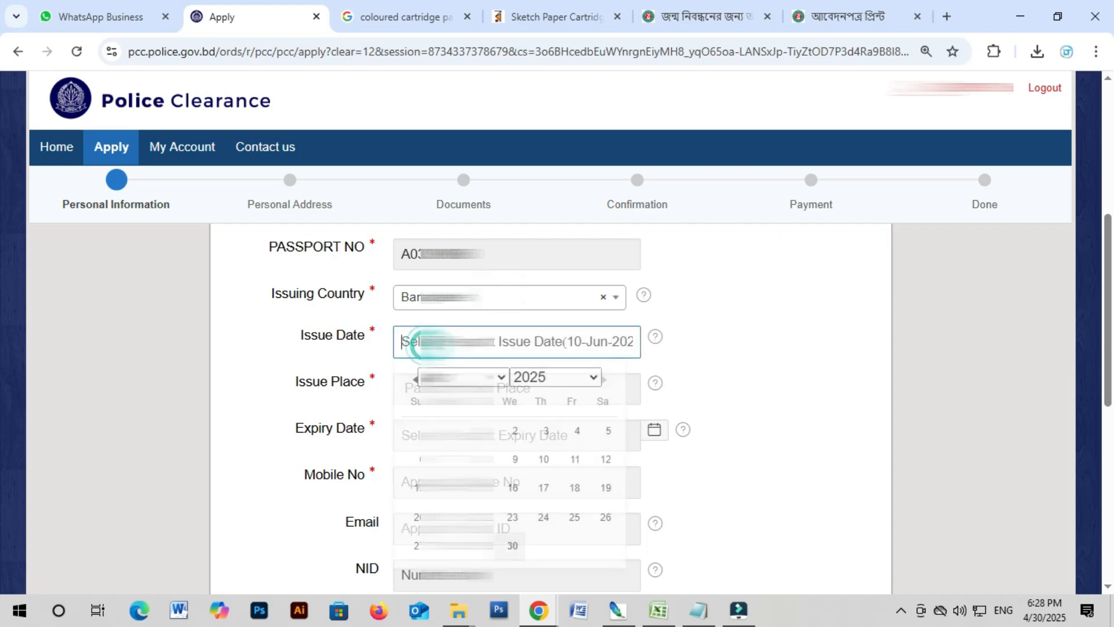
click(515, 430)
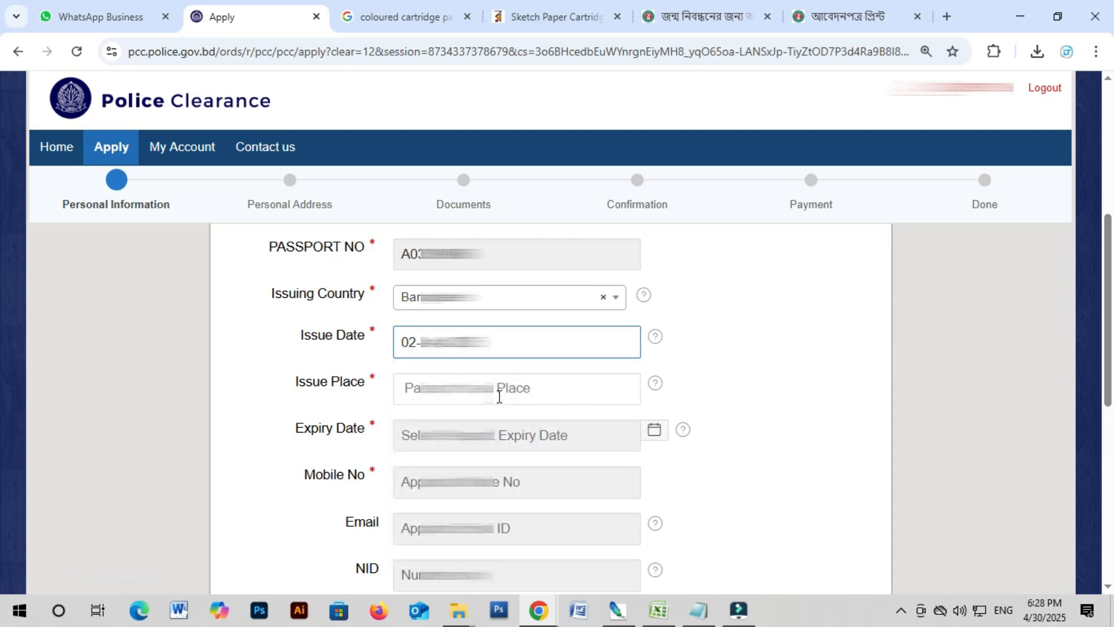
click(499, 396)
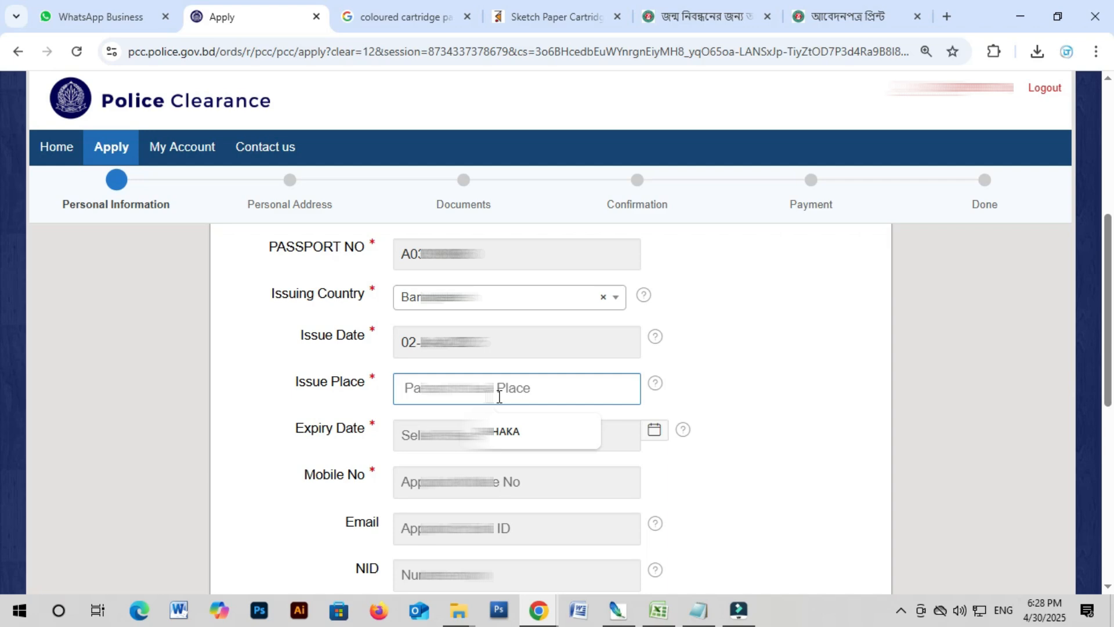
click(509, 435)
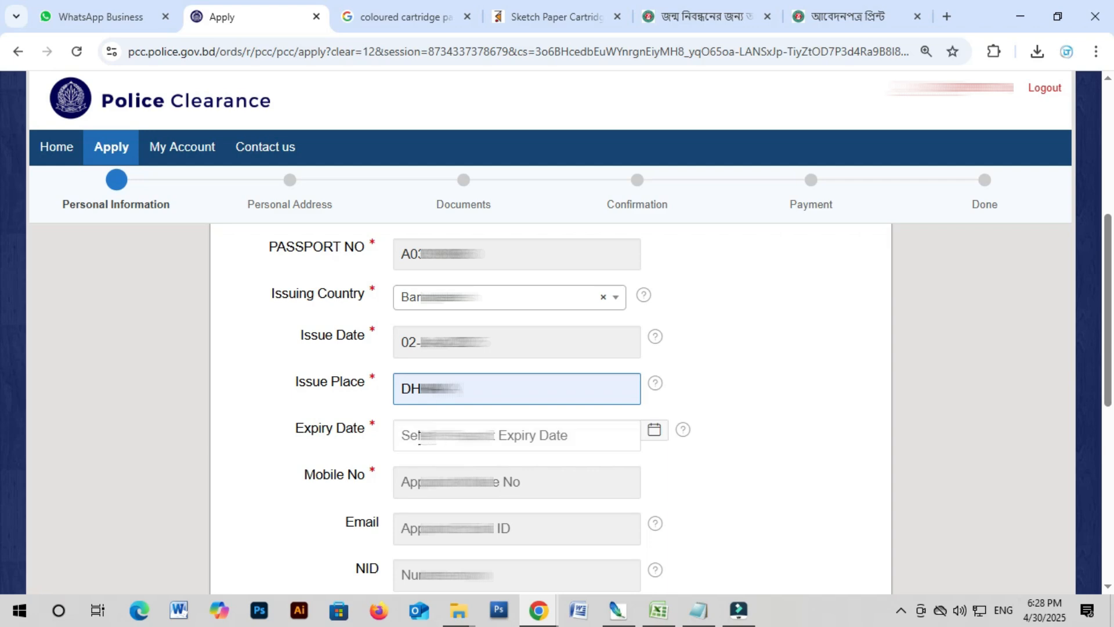
click(432, 437)
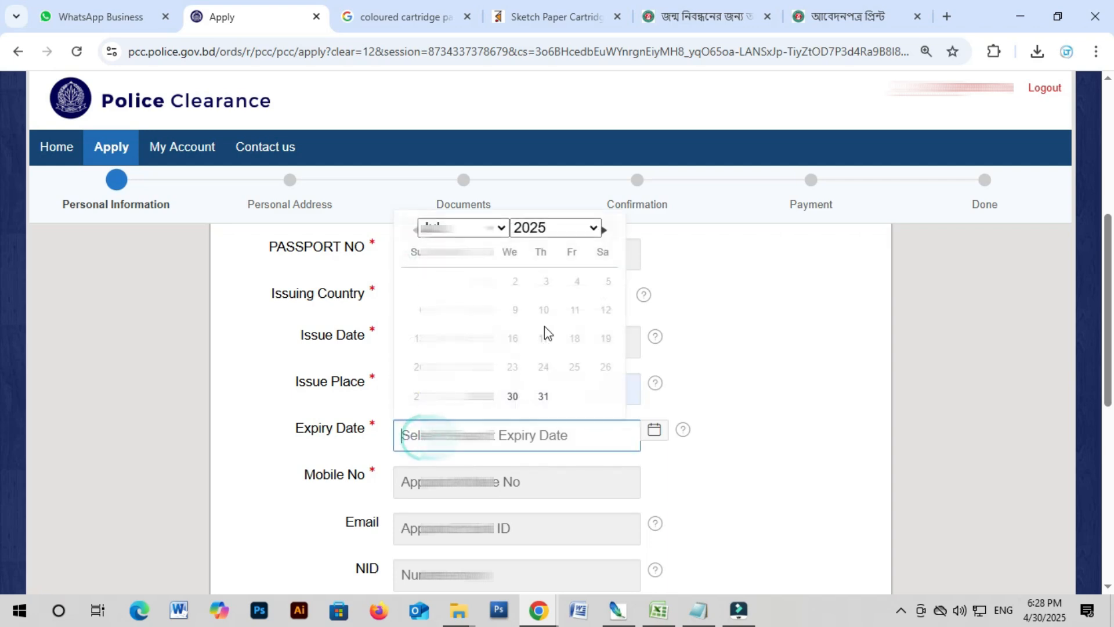
click(539, 226)
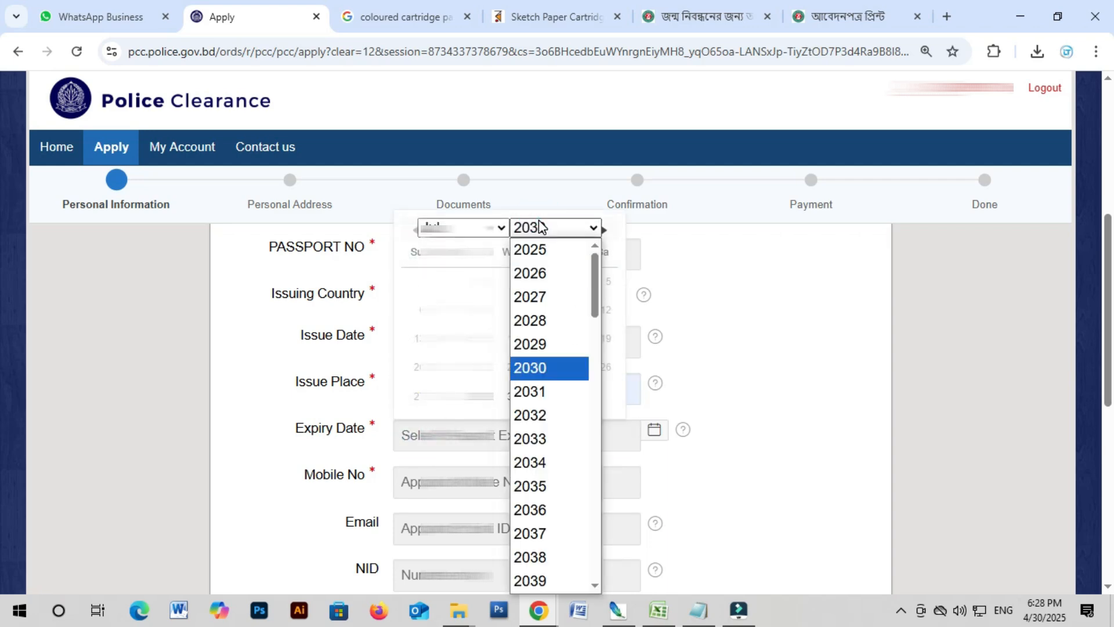
click(530, 368)
click(451, 281)
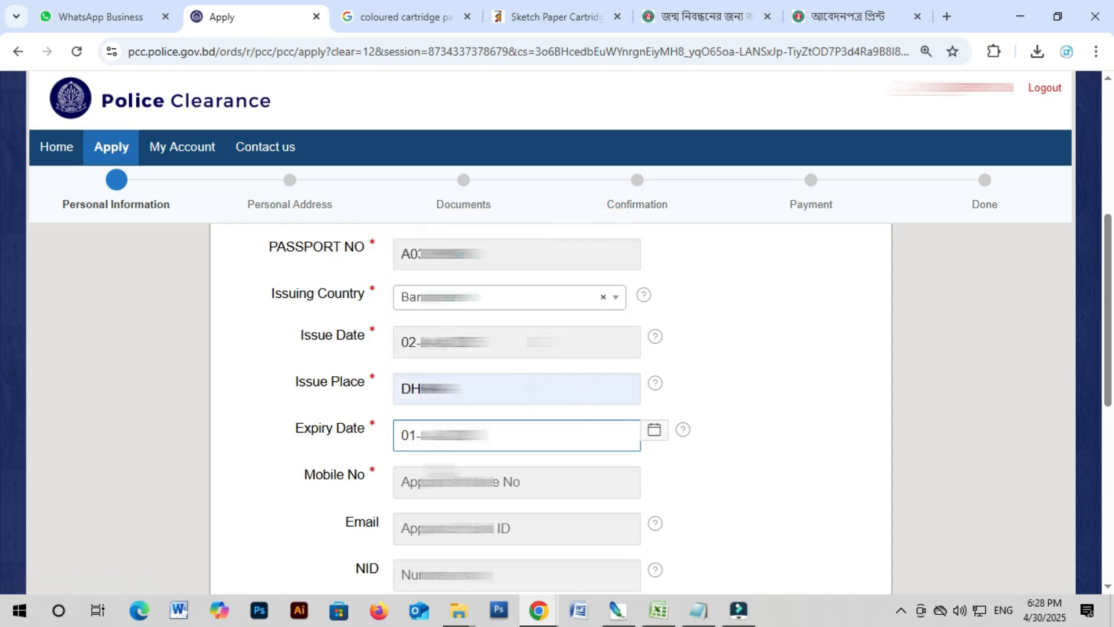
Step: Fill in the mobile number from the saved suggestions
click(508, 482)
click(519, 358)
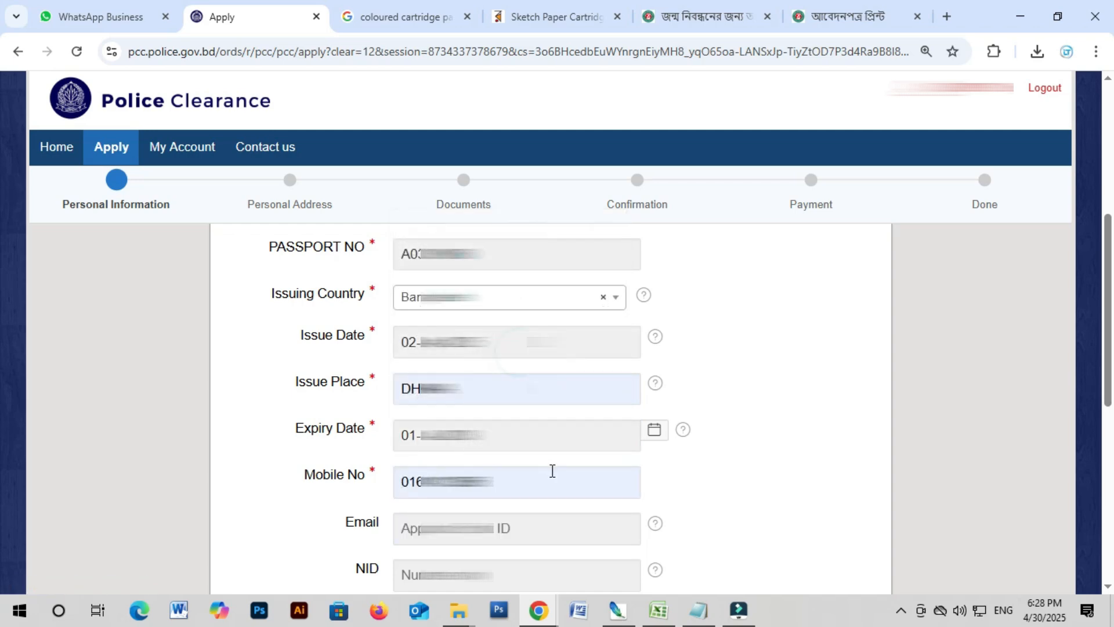
click(502, 482)
key(BackSpace)
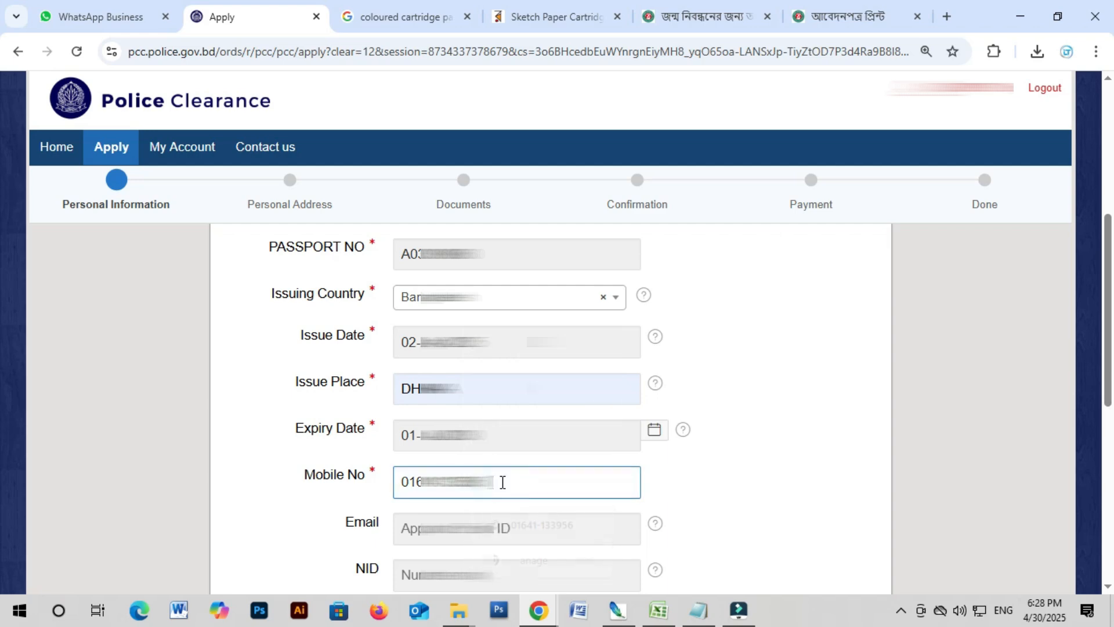
scroll(533, 487, down, 3)
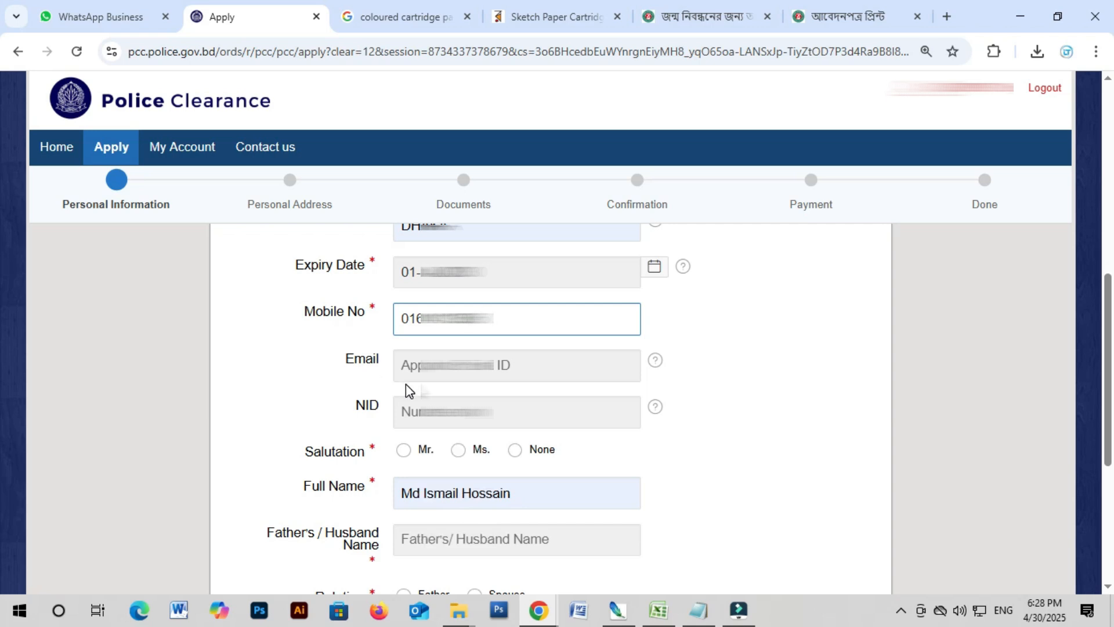
scroll(406, 384, down, 1)
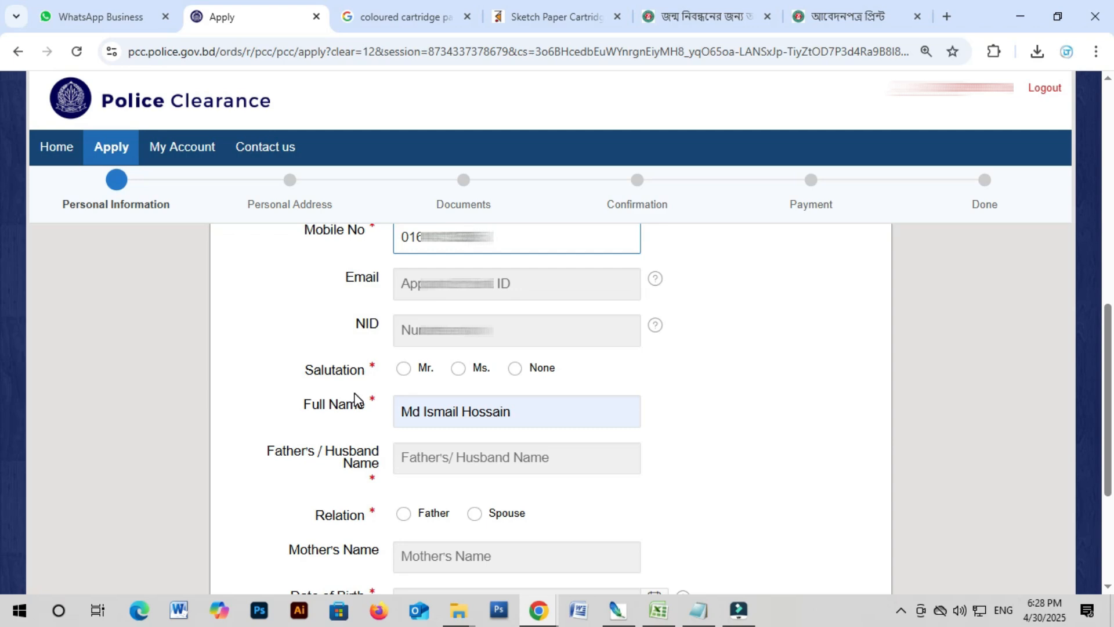
Step: Choose the salutation Mr. and retype the applicant's full name
click(404, 371)
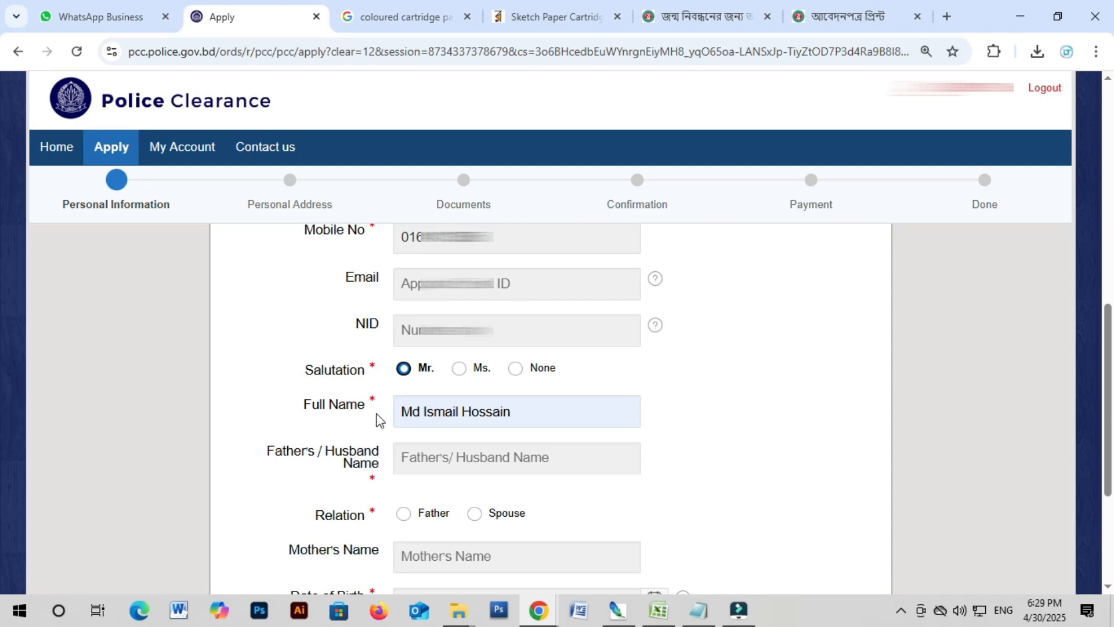
triple_click(549, 418)
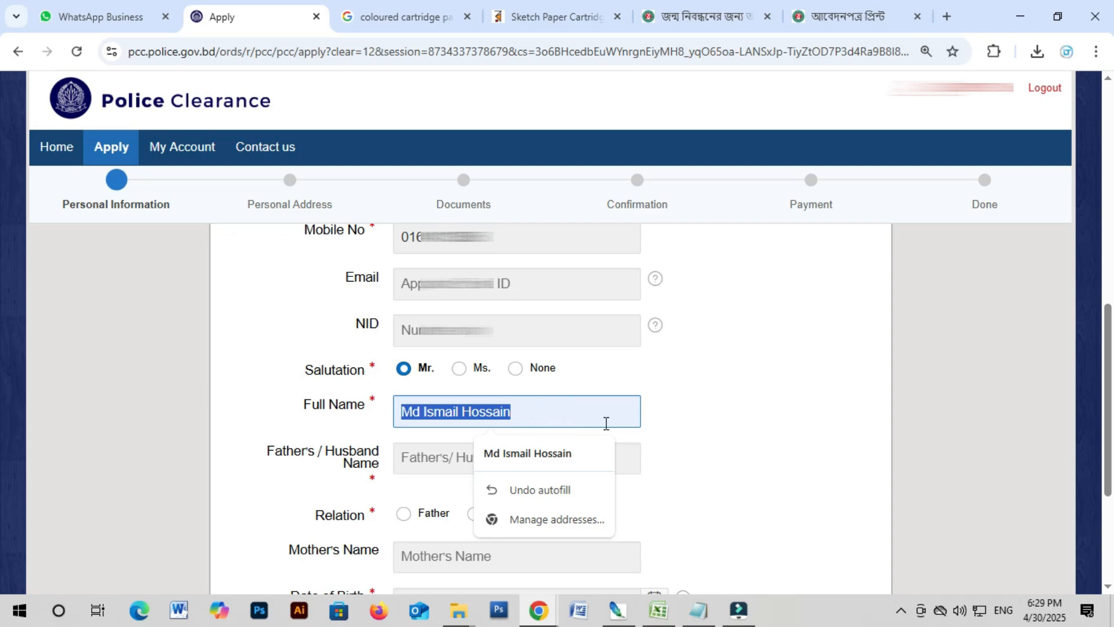
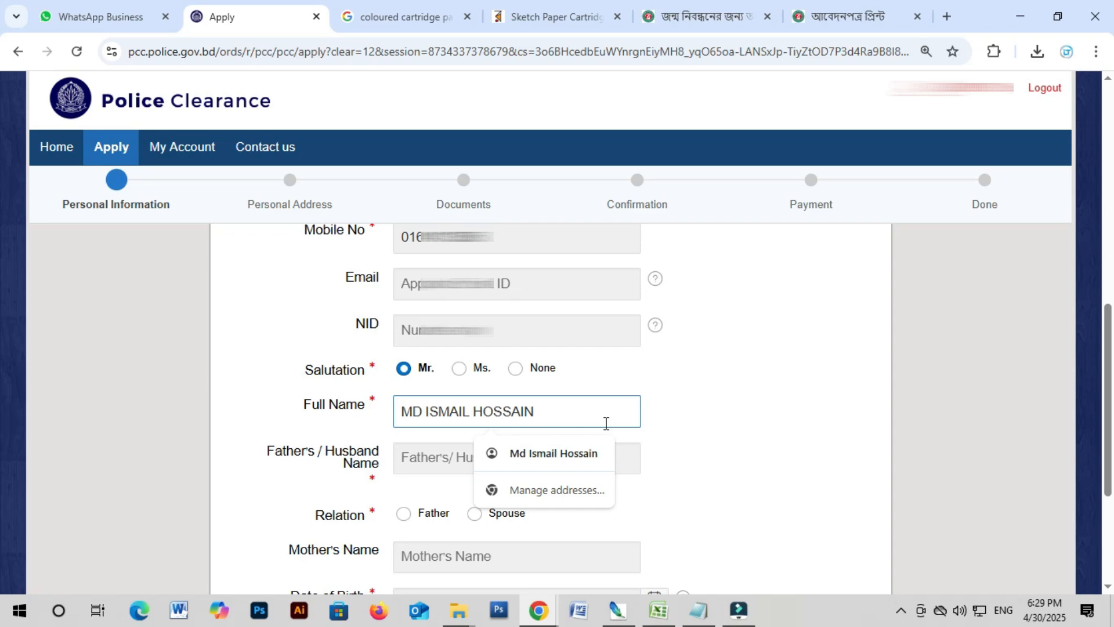
click(780, 409)
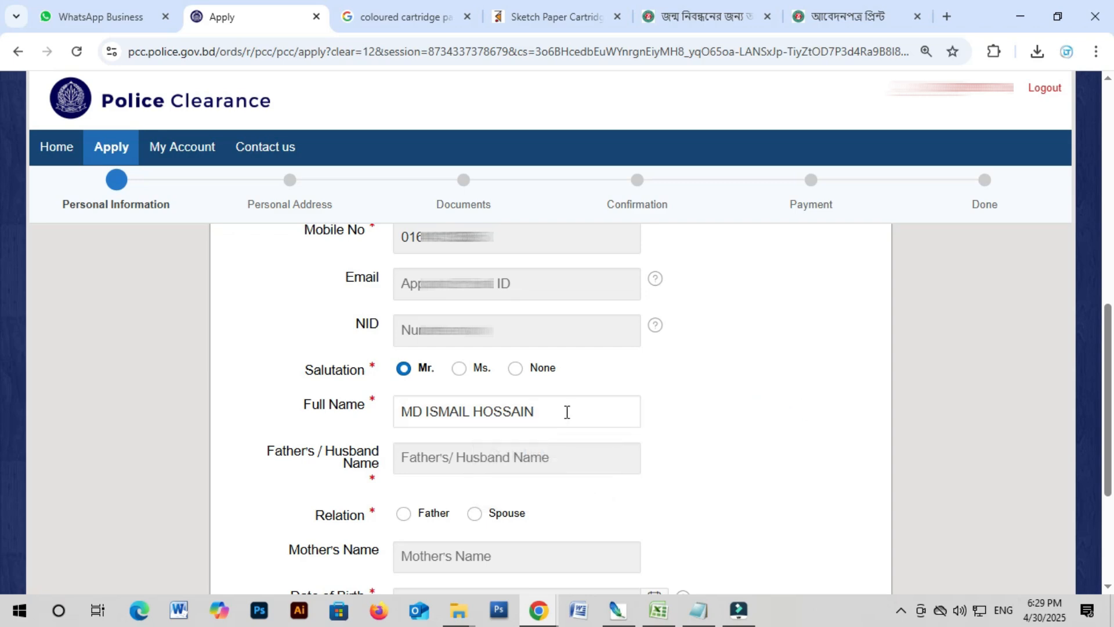
Step: Fill the father's name from a saved suggestion and set the relation to Father
scroll(490, 437, down, 1)
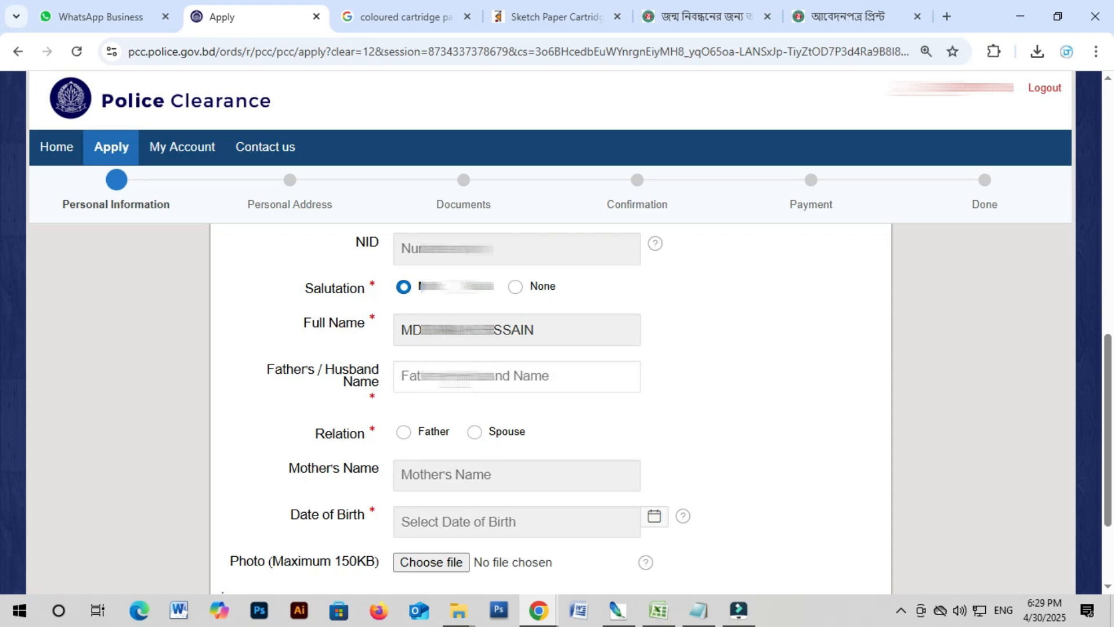
click(513, 383)
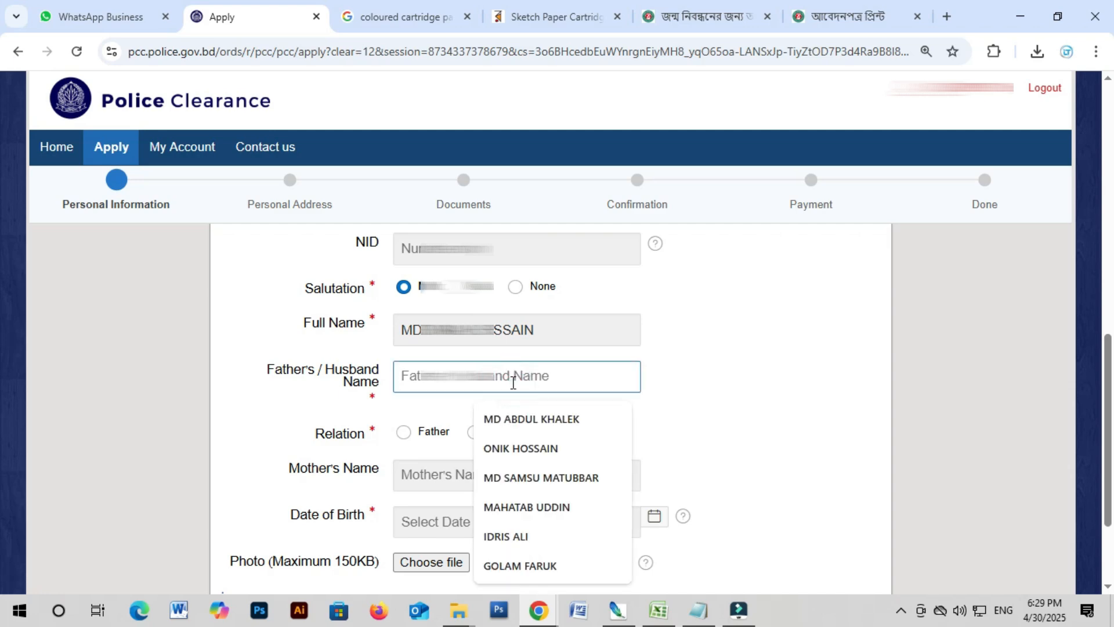
click(524, 413)
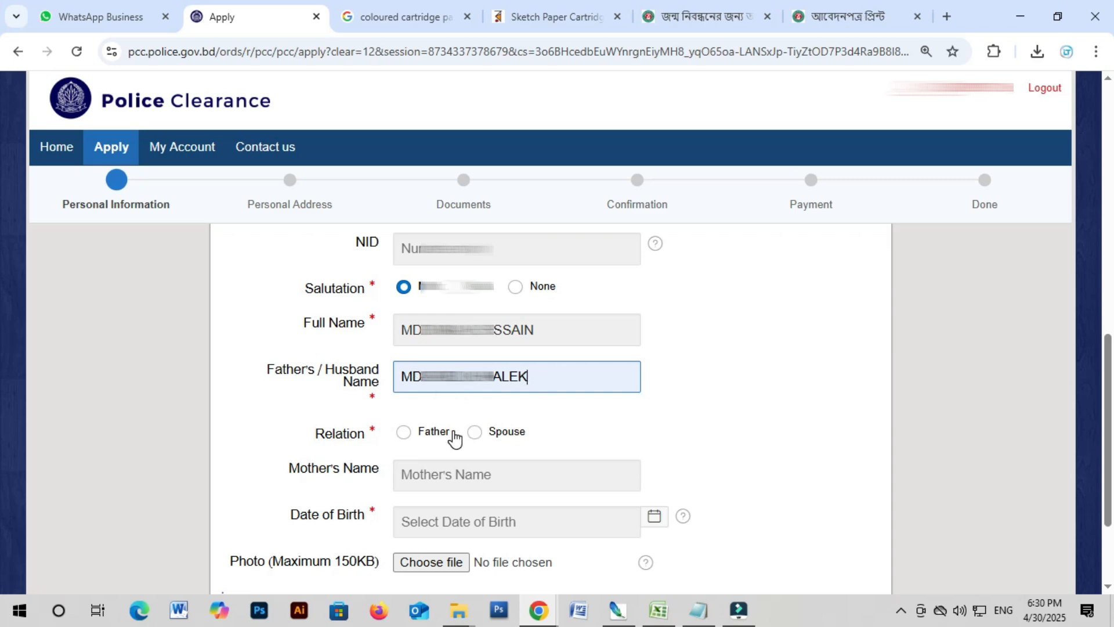
click(404, 436)
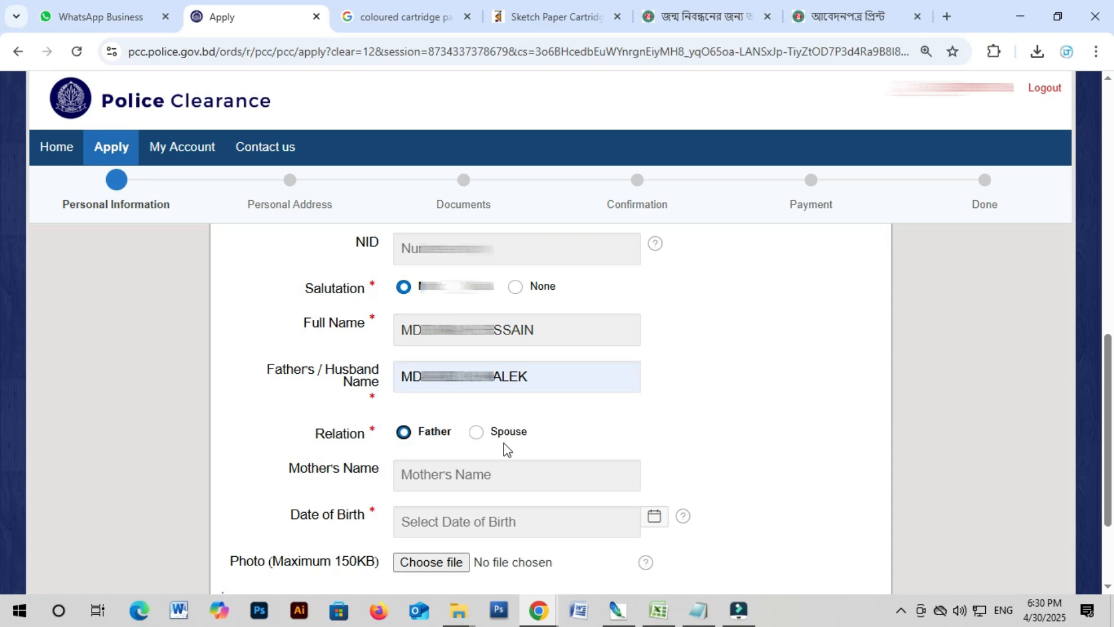
Step: Fill the mother's name from a saved suggestion and set the date of birth to the 3rd, 2001
scroll(485, 448, down, 1)
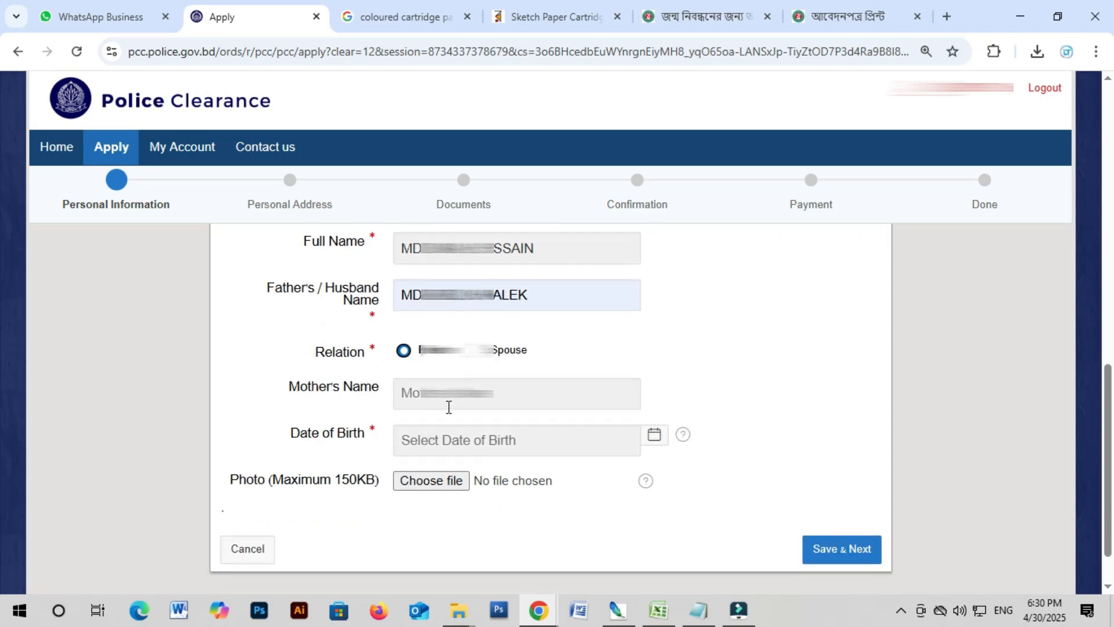
click(517, 404)
click(522, 294)
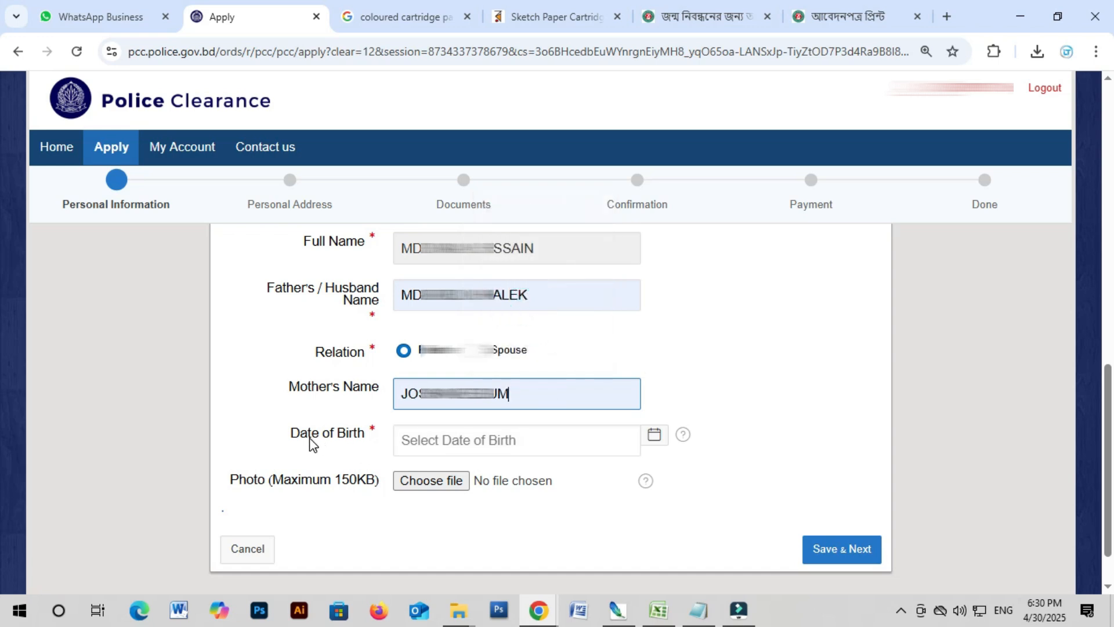
click(453, 445)
click(539, 233)
text(2000)
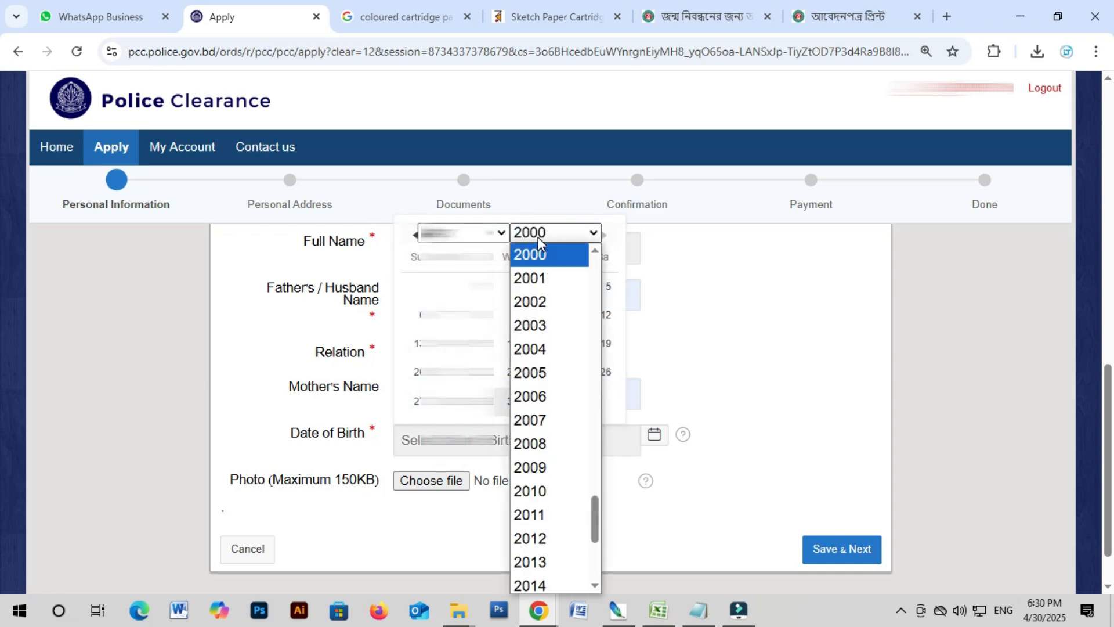
key(Down)
key(Return)
click(481, 286)
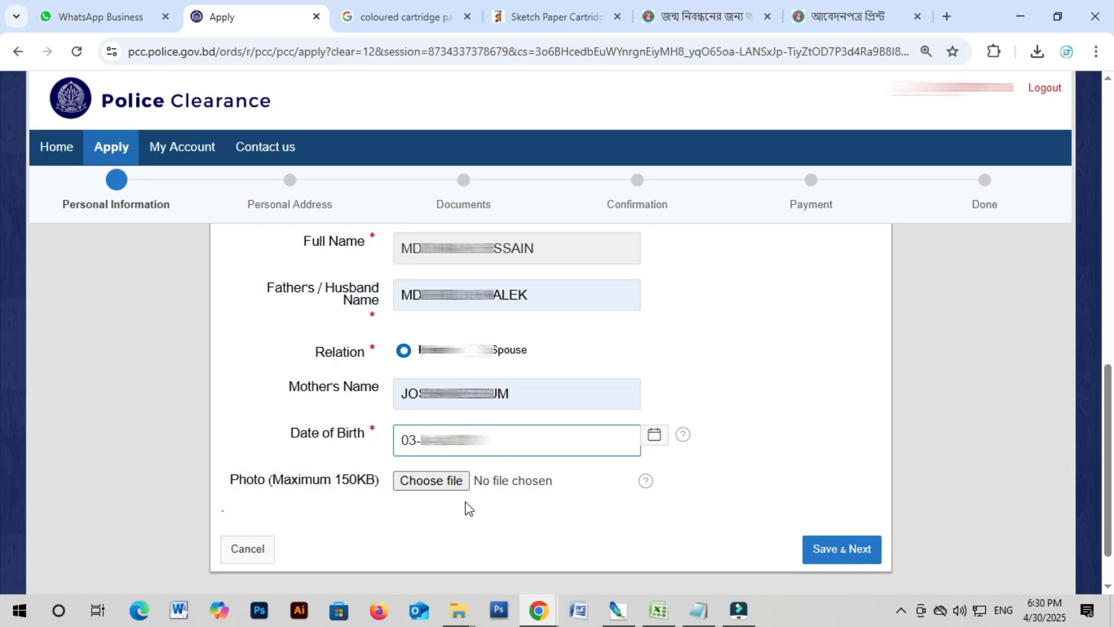
Step: Attach pp - Copy copy.JPG as the applicant photo and save the personal information with Save & Next
click(431, 480)
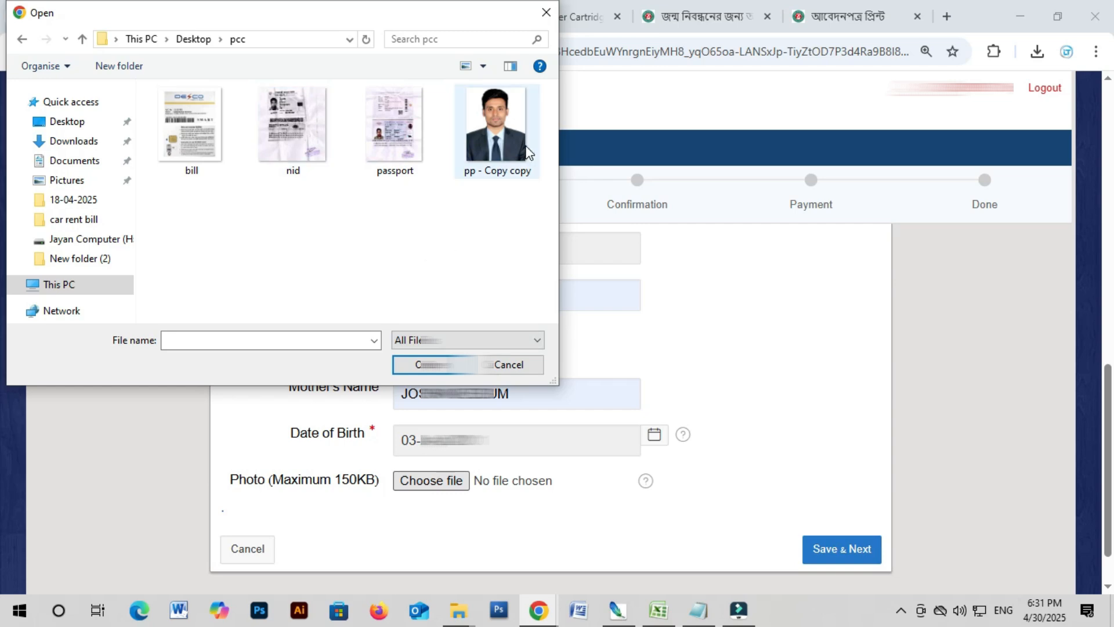
click(481, 141)
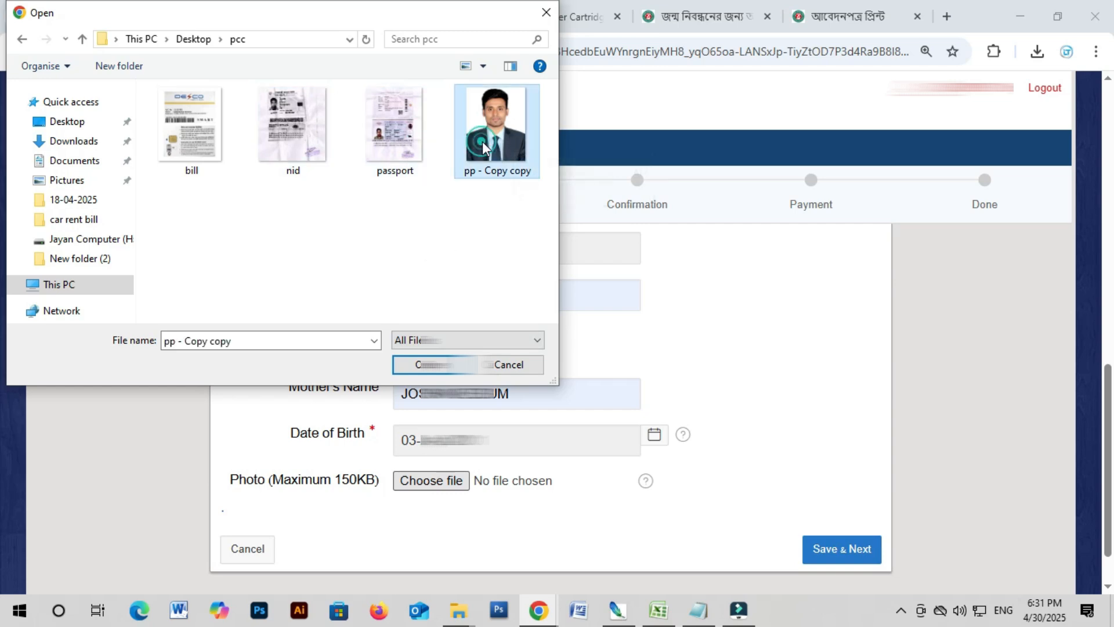
click(434, 364)
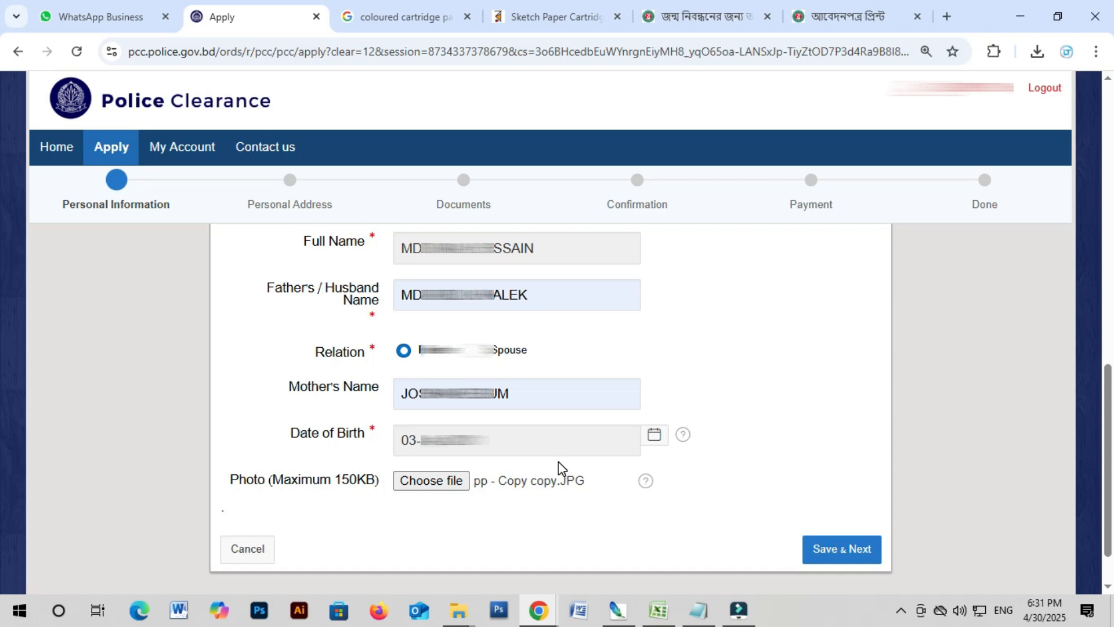
click(846, 553)
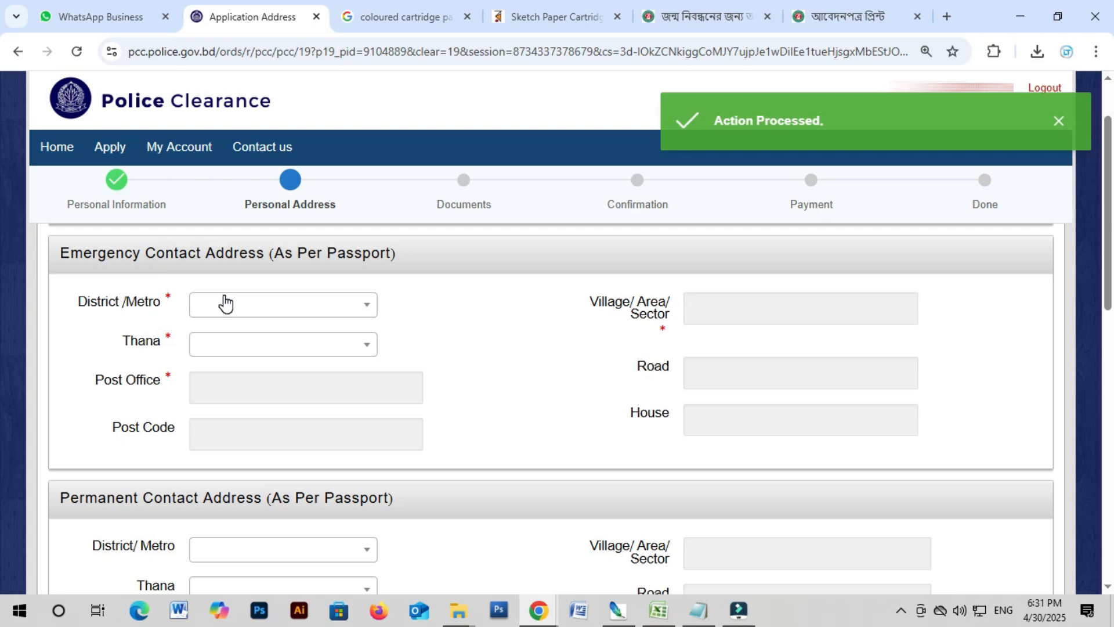
Step: Look over the Personal Address page and bring up the Emergency Contact district list
scroll(90, 469, down, 3)
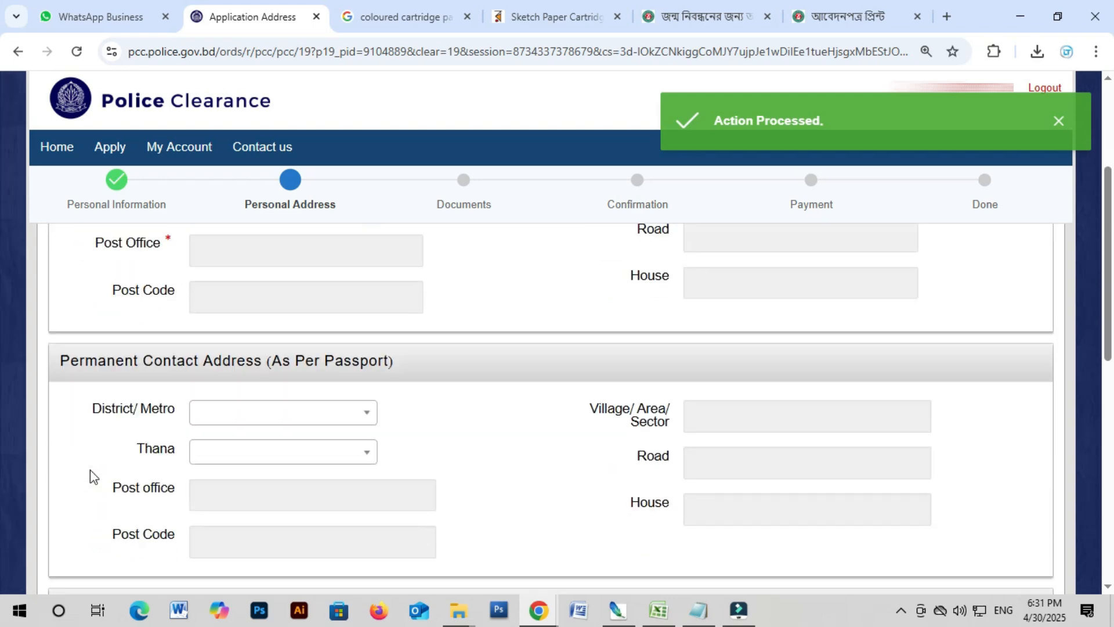
scroll(92, 477, down, 1)
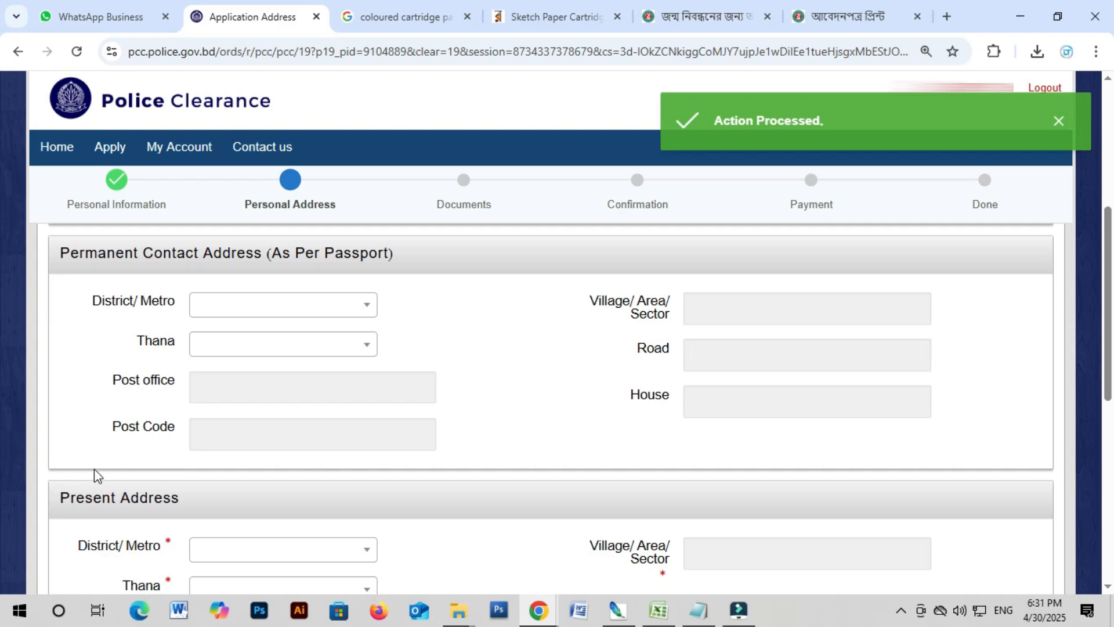
scroll(229, 444, up, 2)
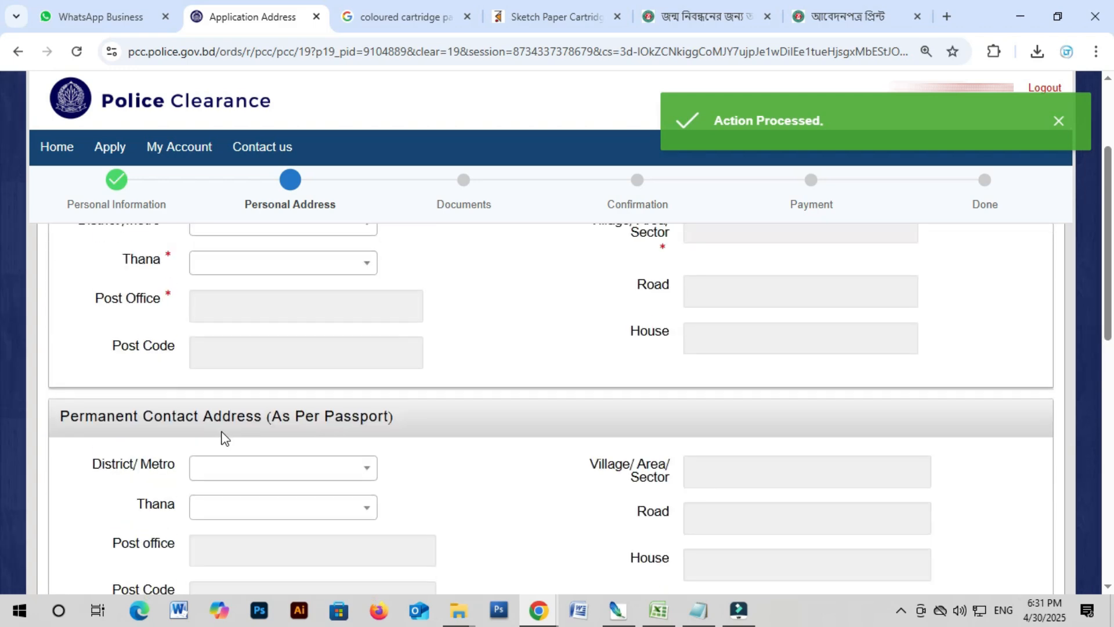
scroll(225, 437, up, 1)
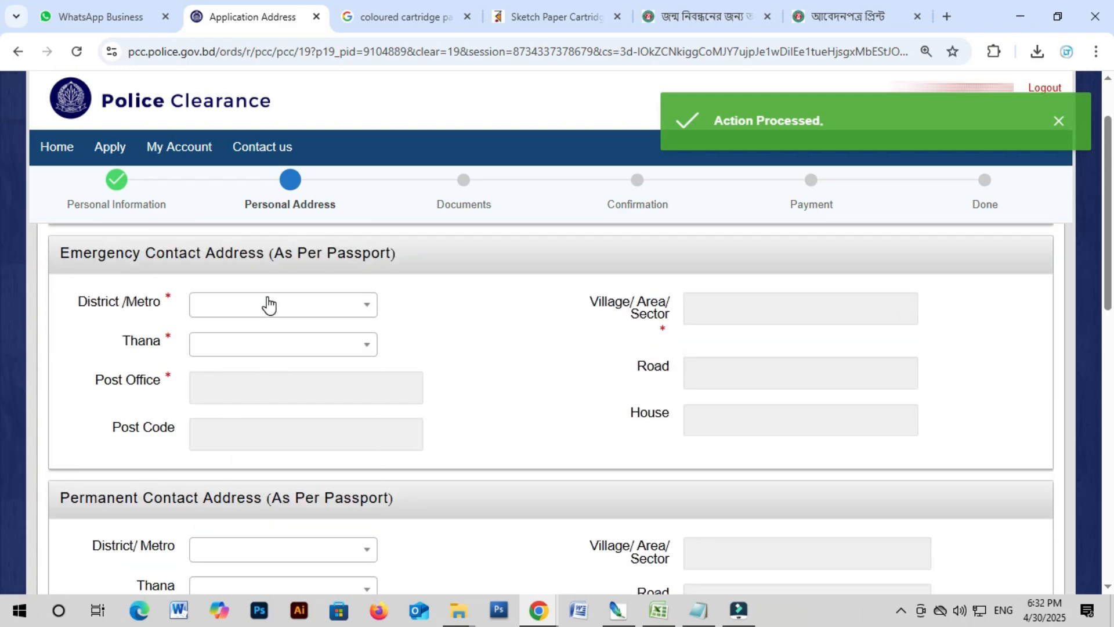
click(268, 302)
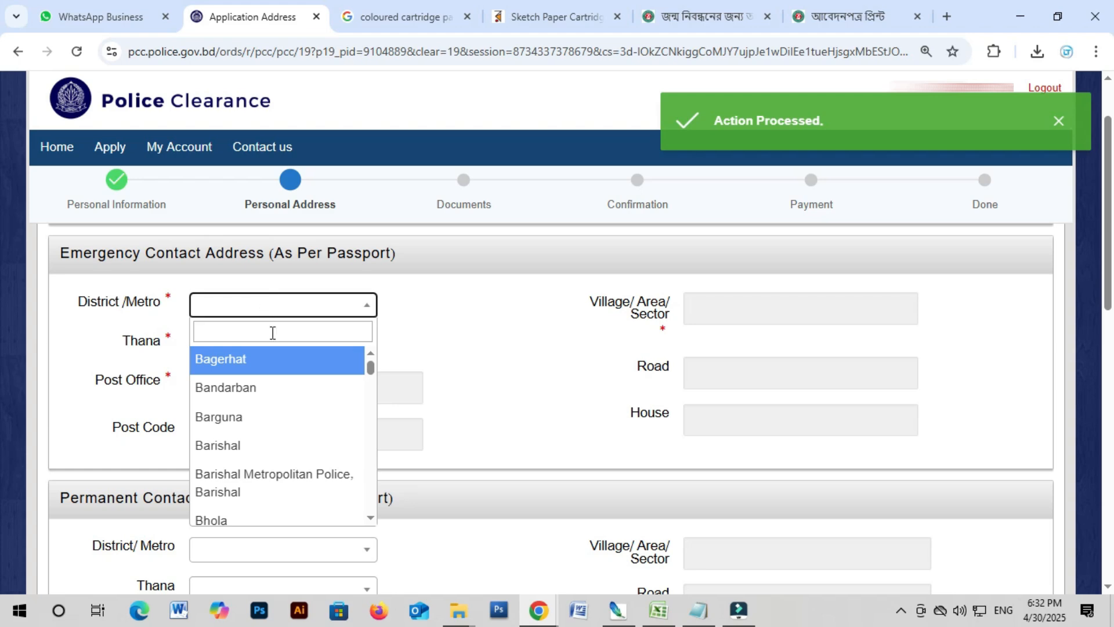
click(271, 332)
text(dha)
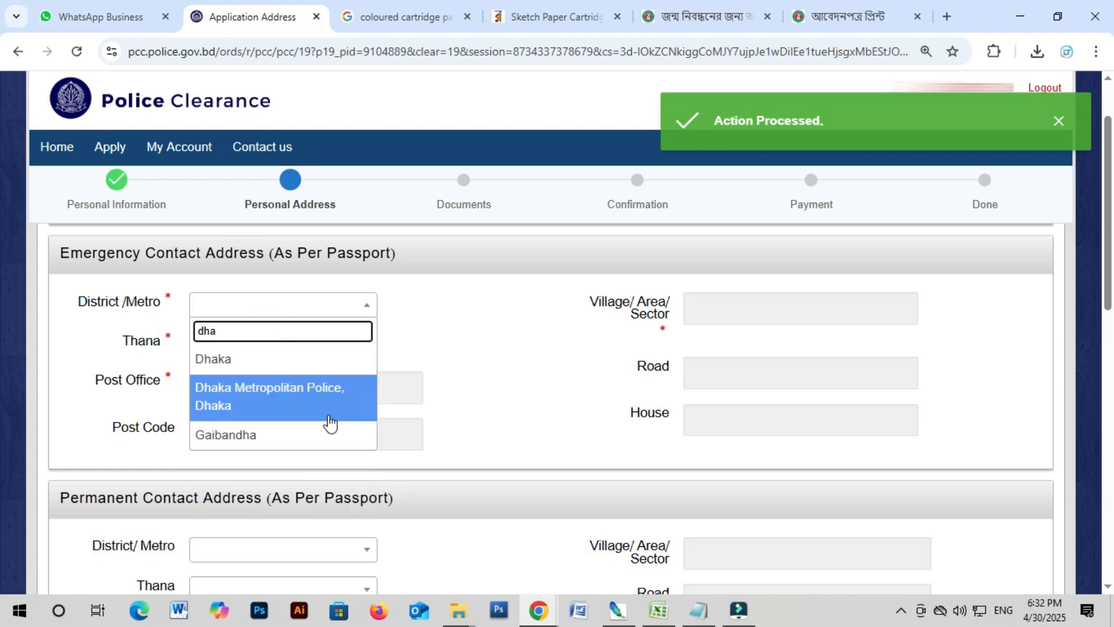
click(287, 399)
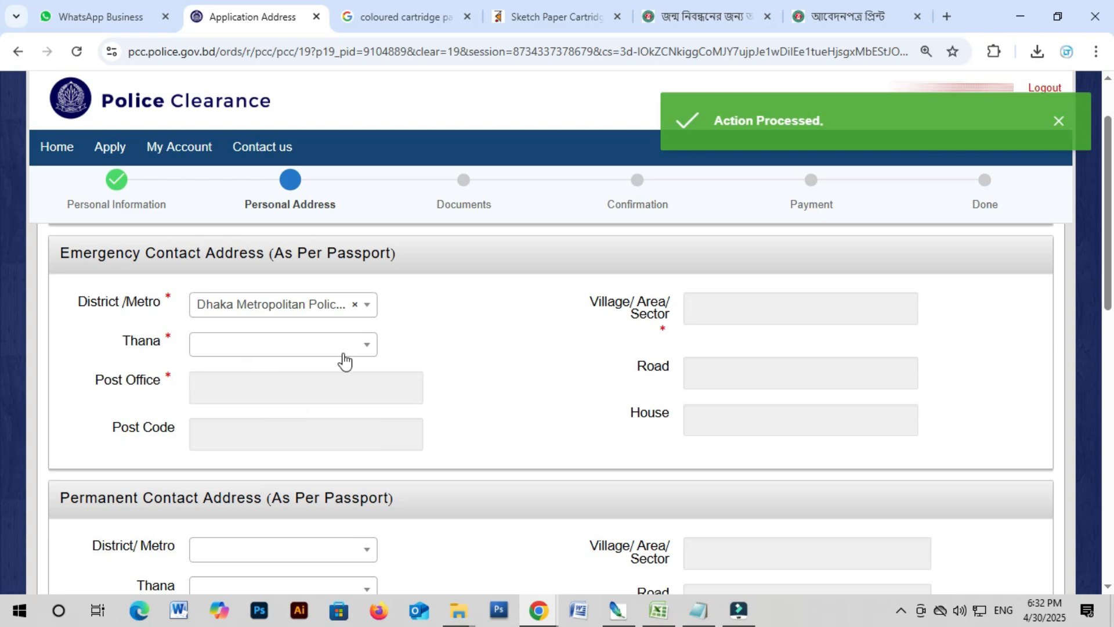
click(240, 350)
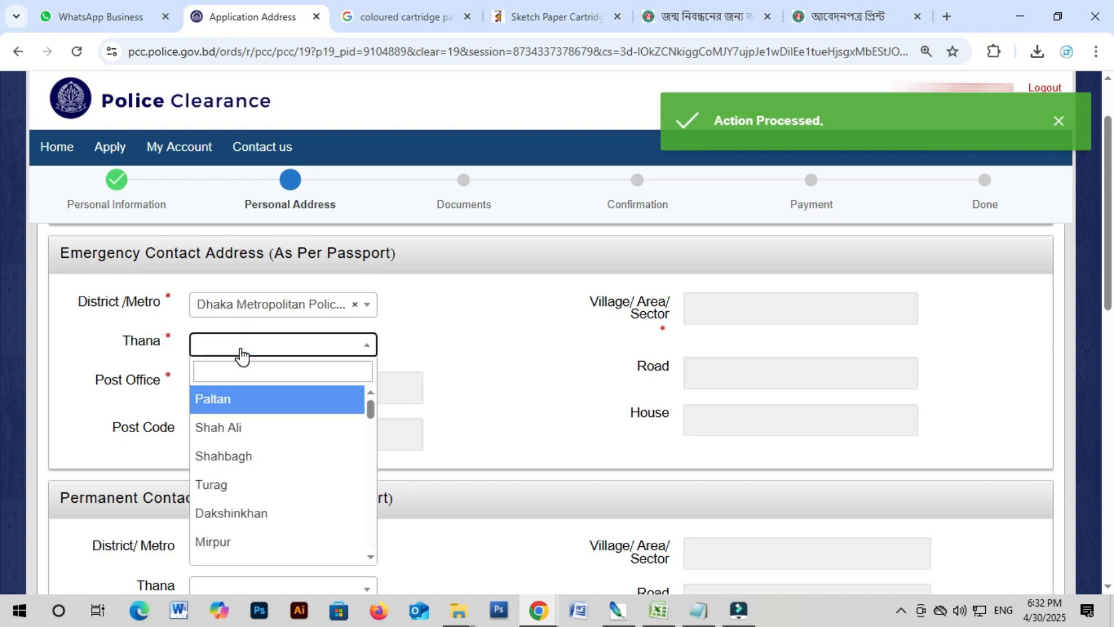
click(238, 349)
click(238, 350)
text(pa)
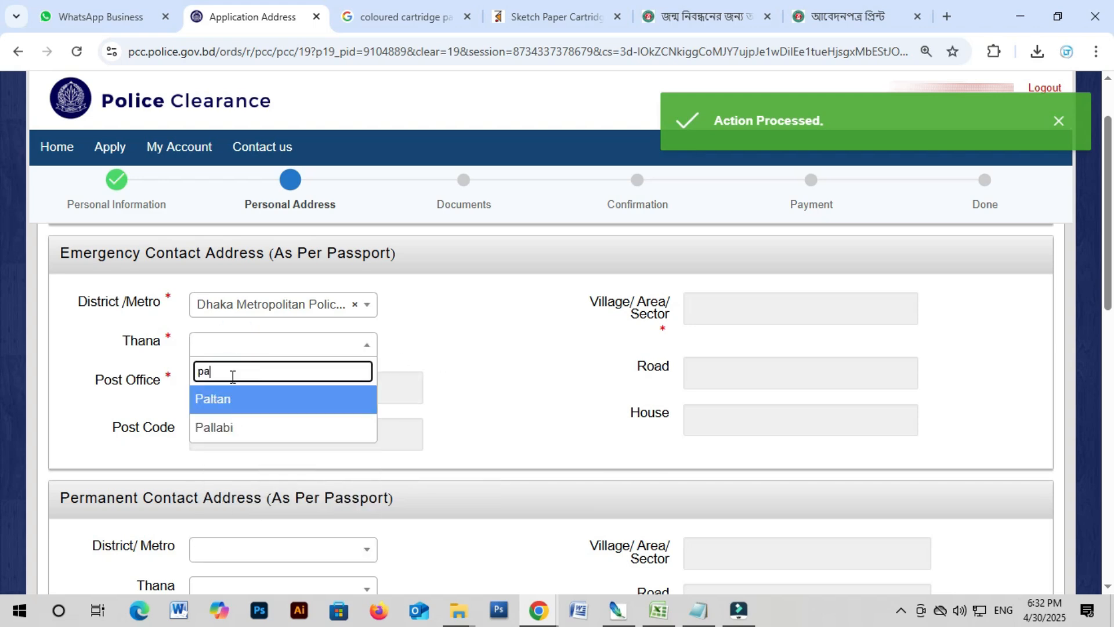
click(229, 432)
click(229, 386)
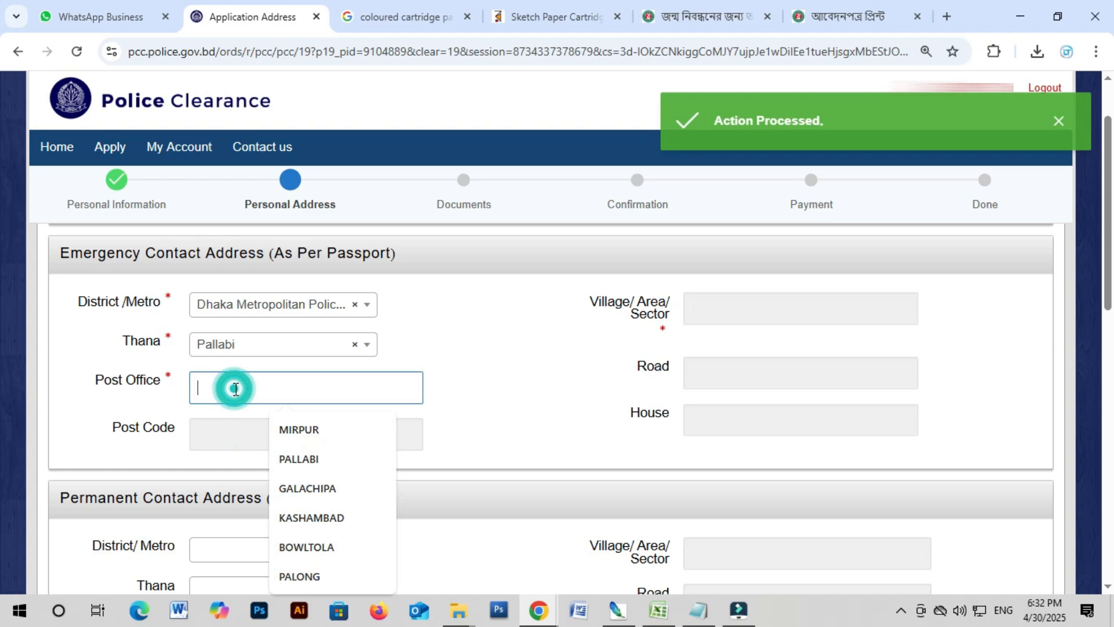
click(320, 443)
click(261, 438)
text(1216)
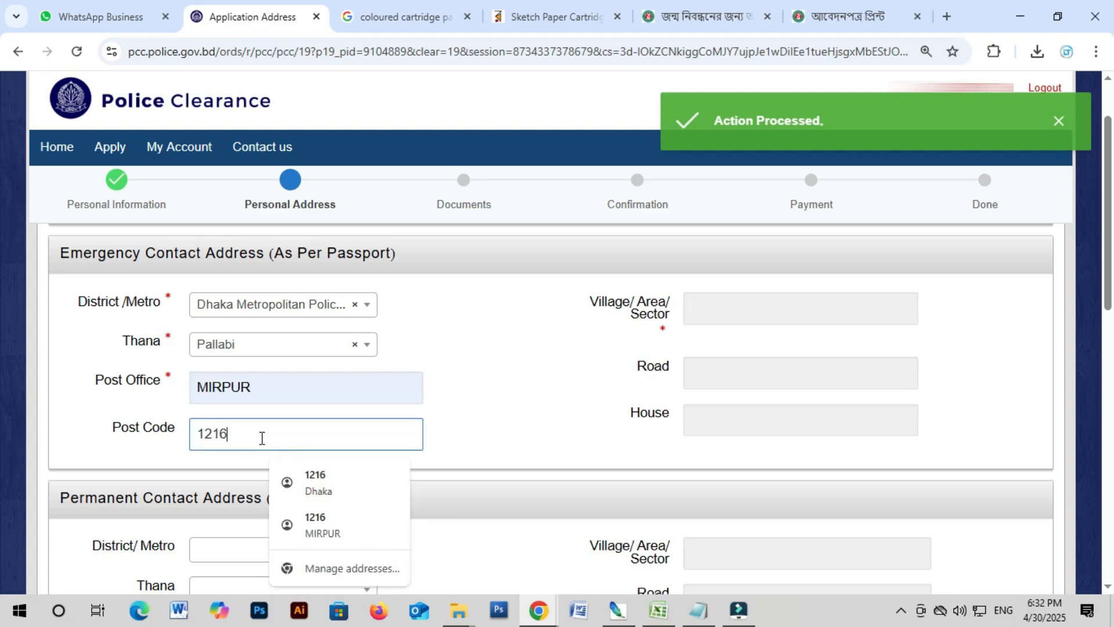
click(749, 312)
click(813, 355)
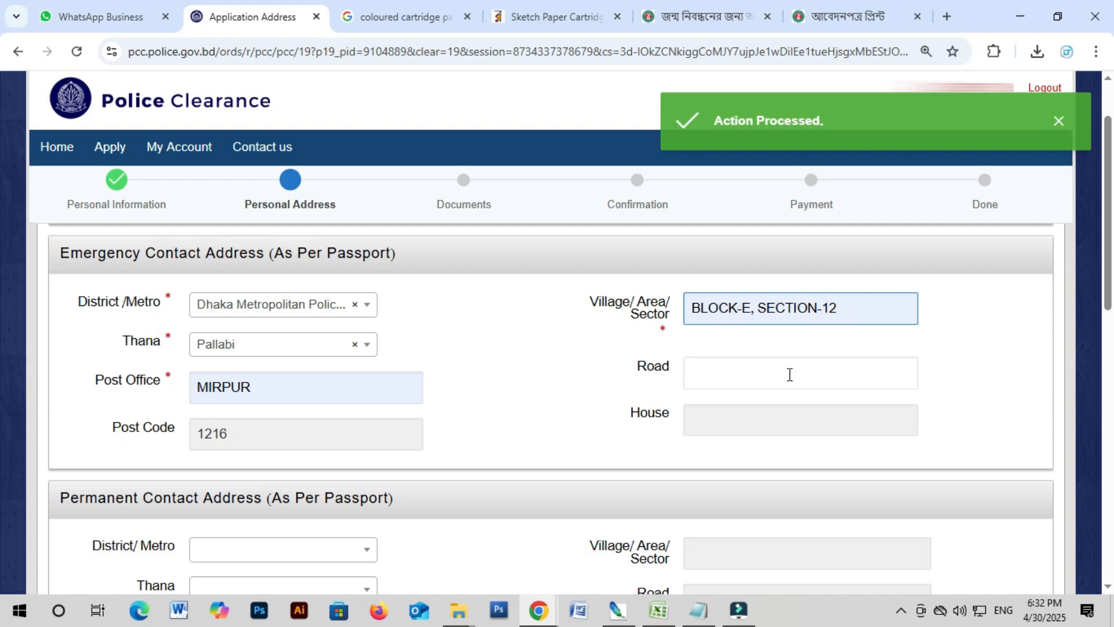
click(732, 373)
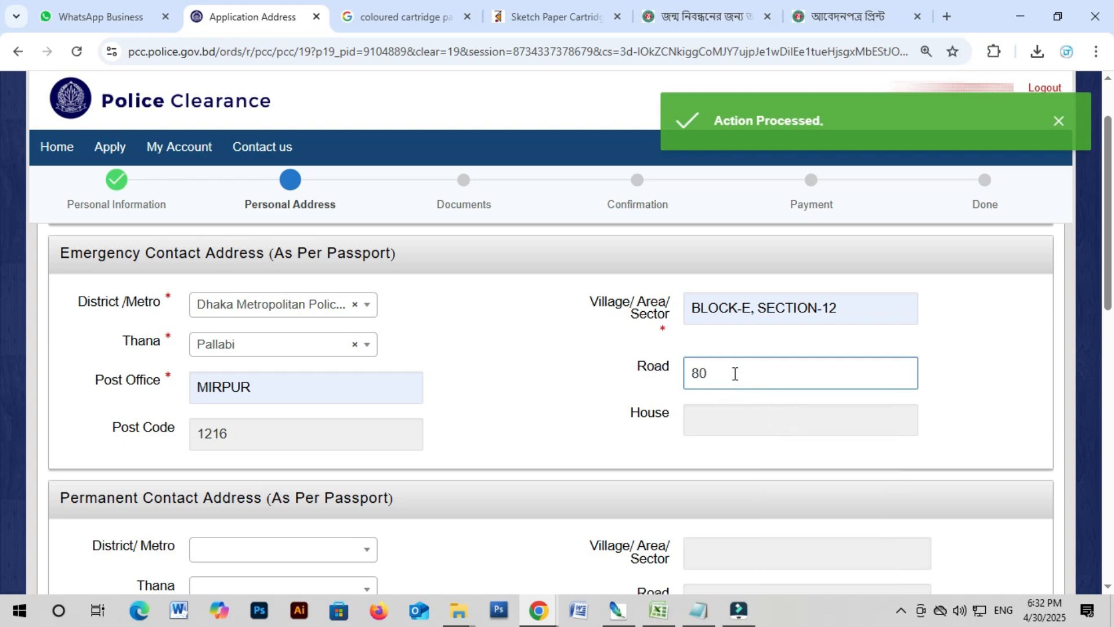
click(718, 424)
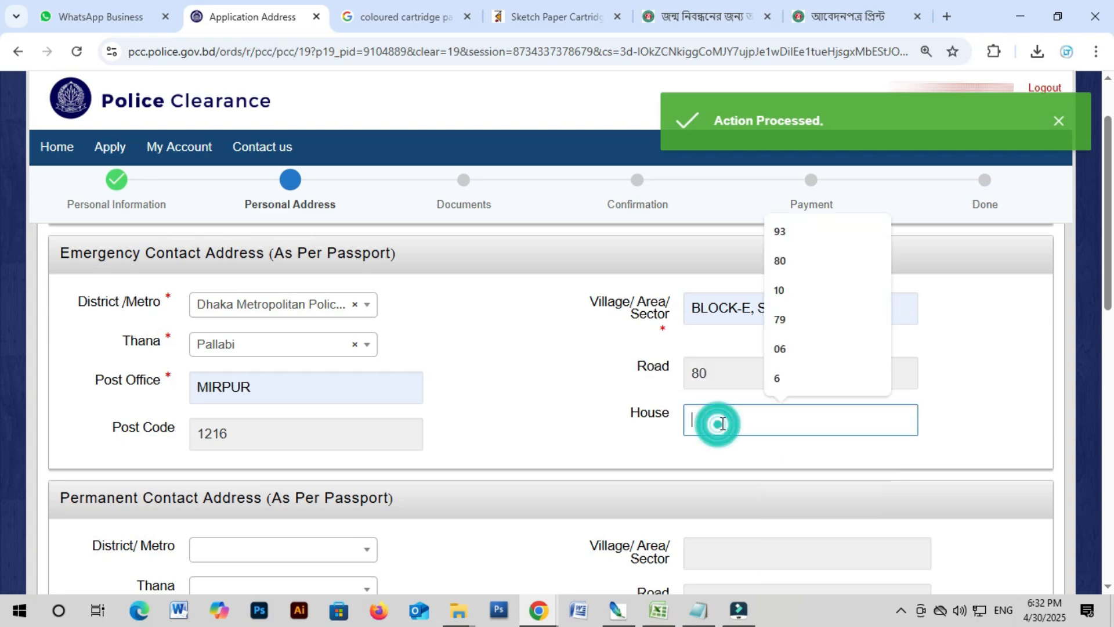
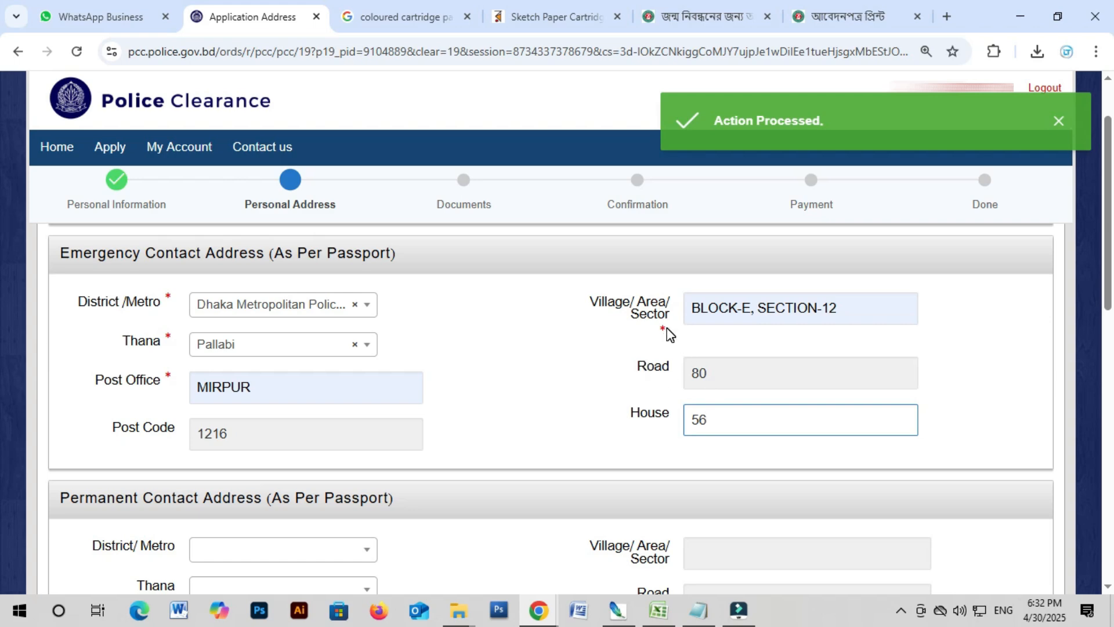
scroll(194, 440, down, 2)
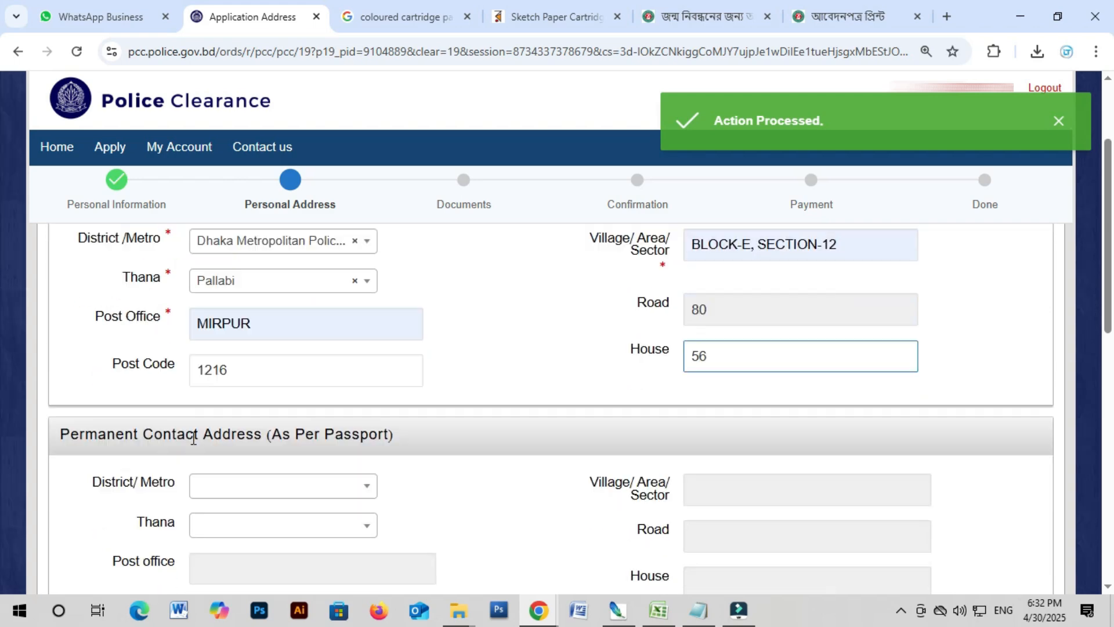
click(212, 461)
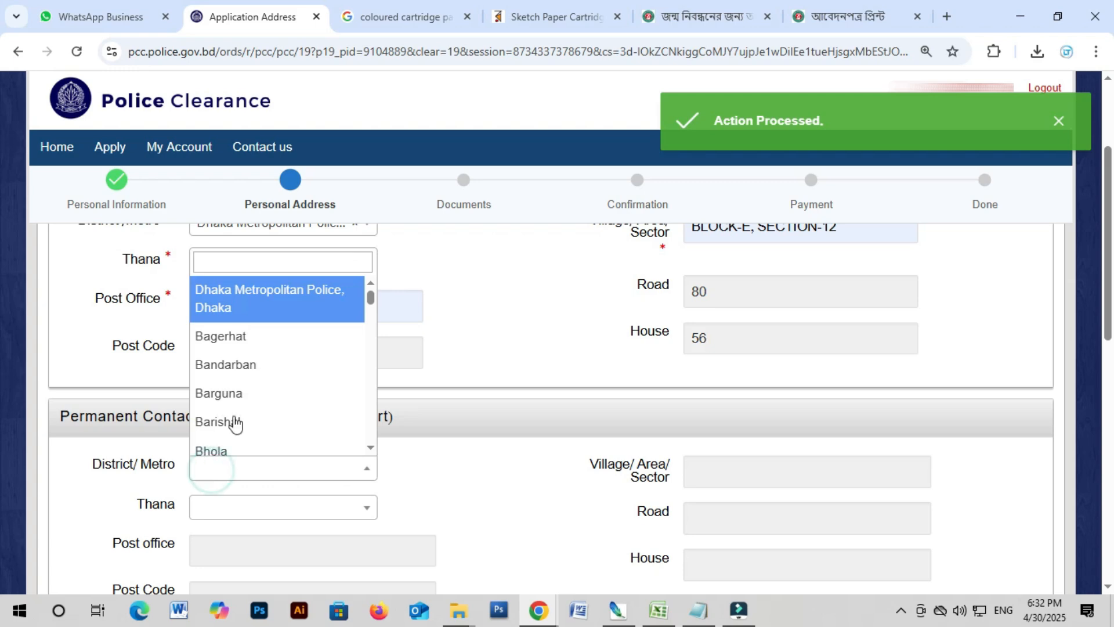
click(240, 306)
scroll(349, 432, down, 2)
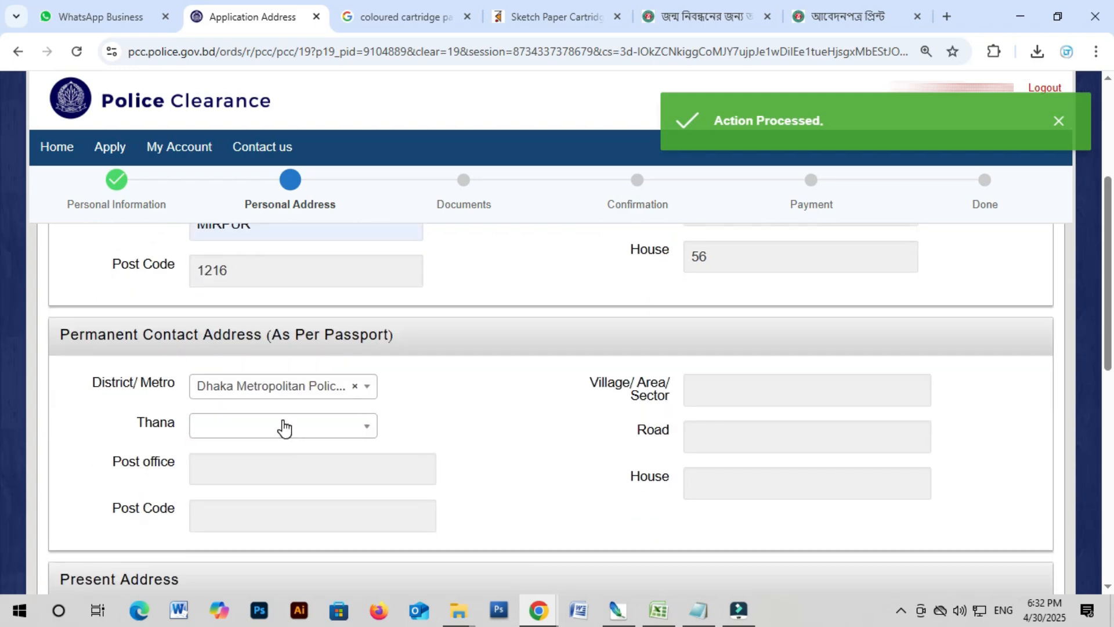
click(284, 427)
text(pa)
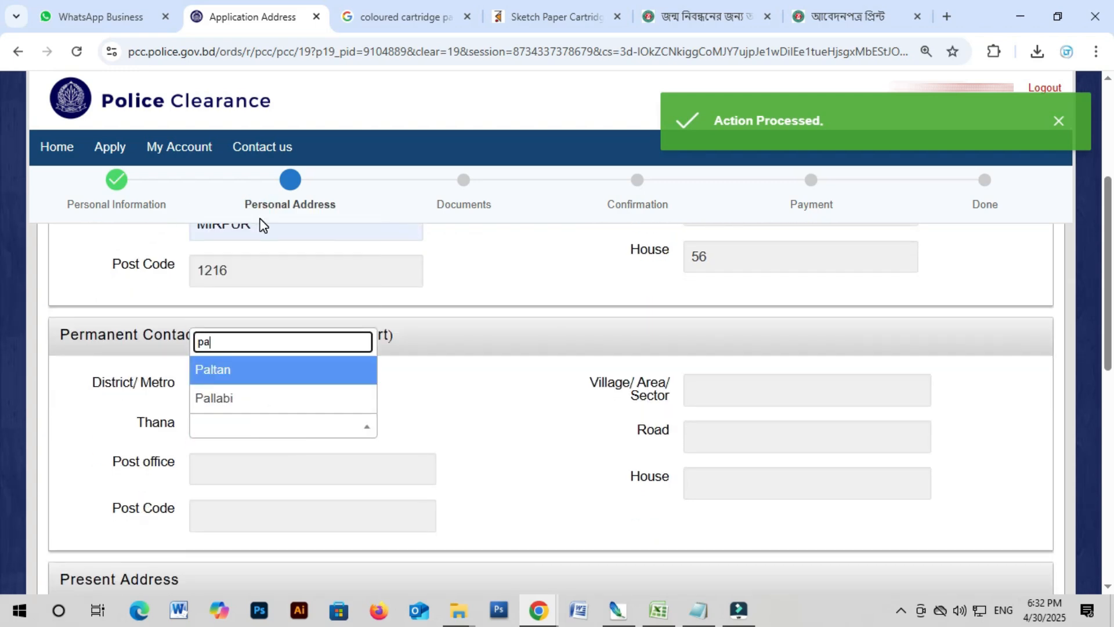
click(224, 400)
click(255, 467)
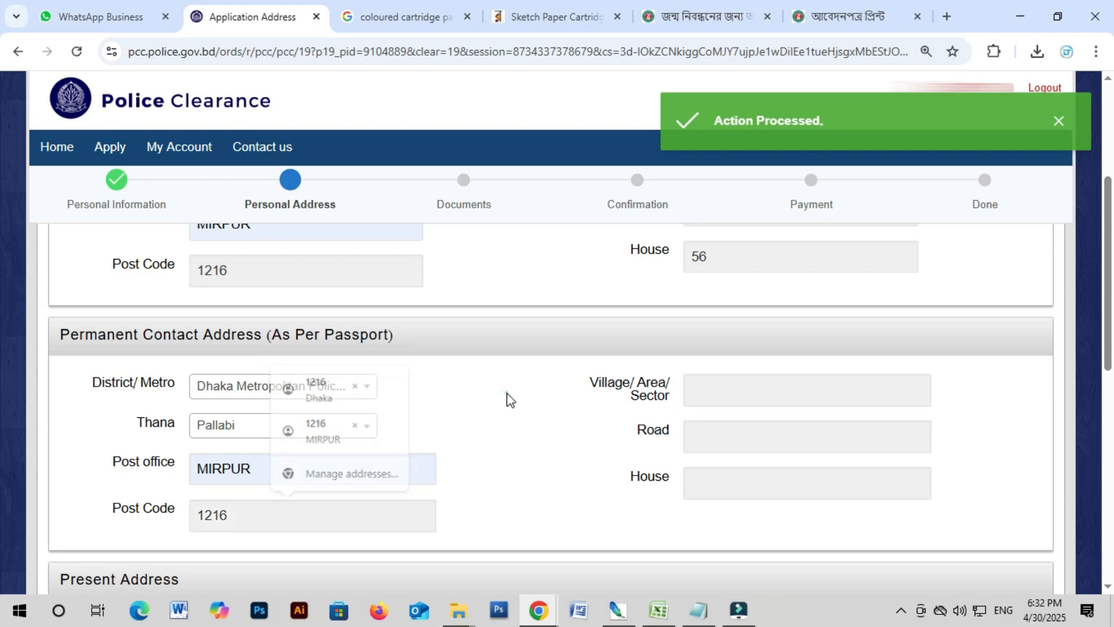
scroll(507, 398, up, 3)
triple_click(874, 311)
key(ctrl+c)
scroll(776, 418, down, 1)
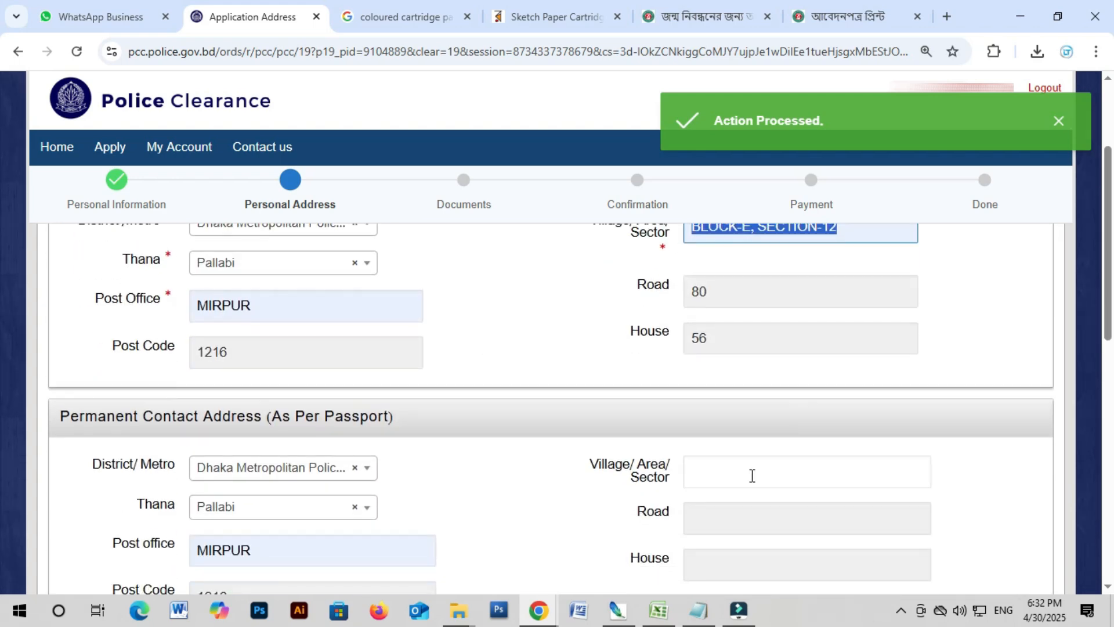
click(739, 468)
key(ctrl+v)
click(744, 513)
key(Tab)
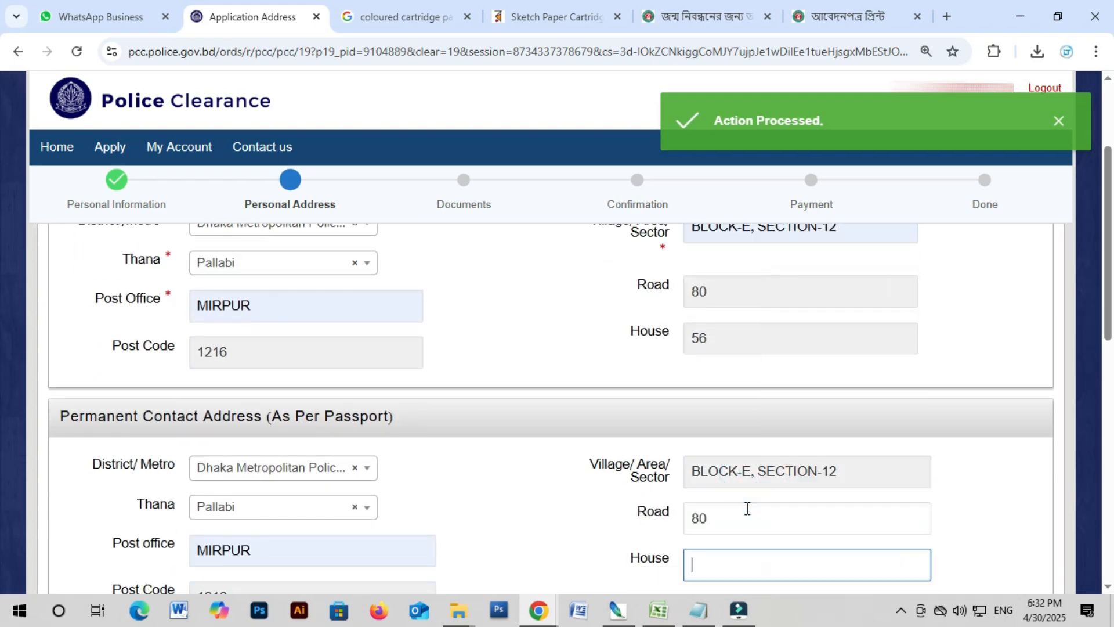
scroll(470, 466, down, 3)
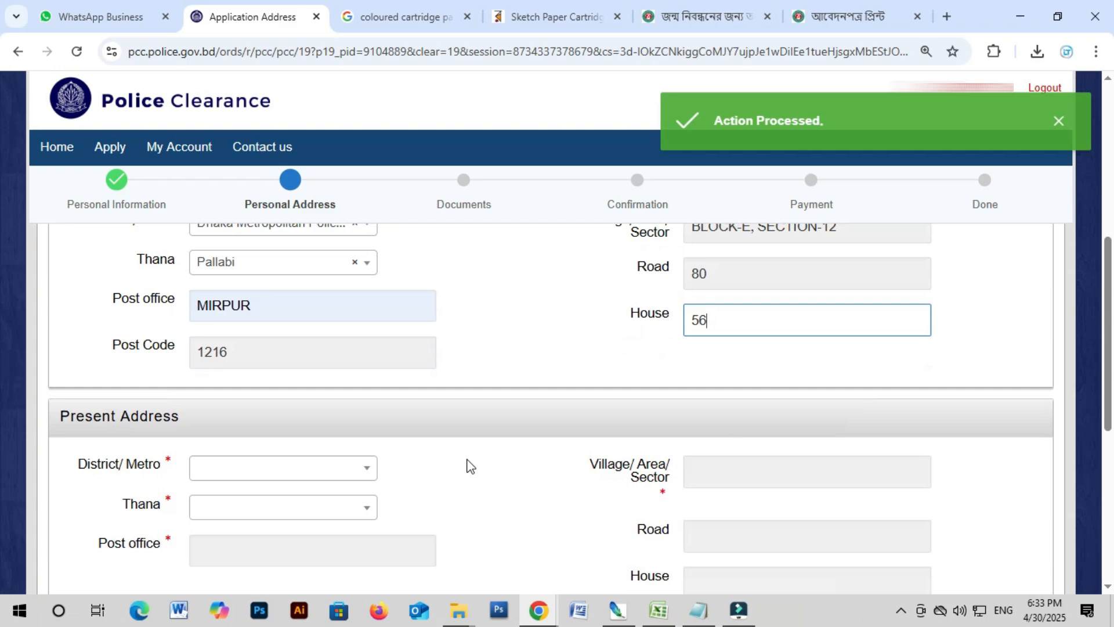
click(293, 471)
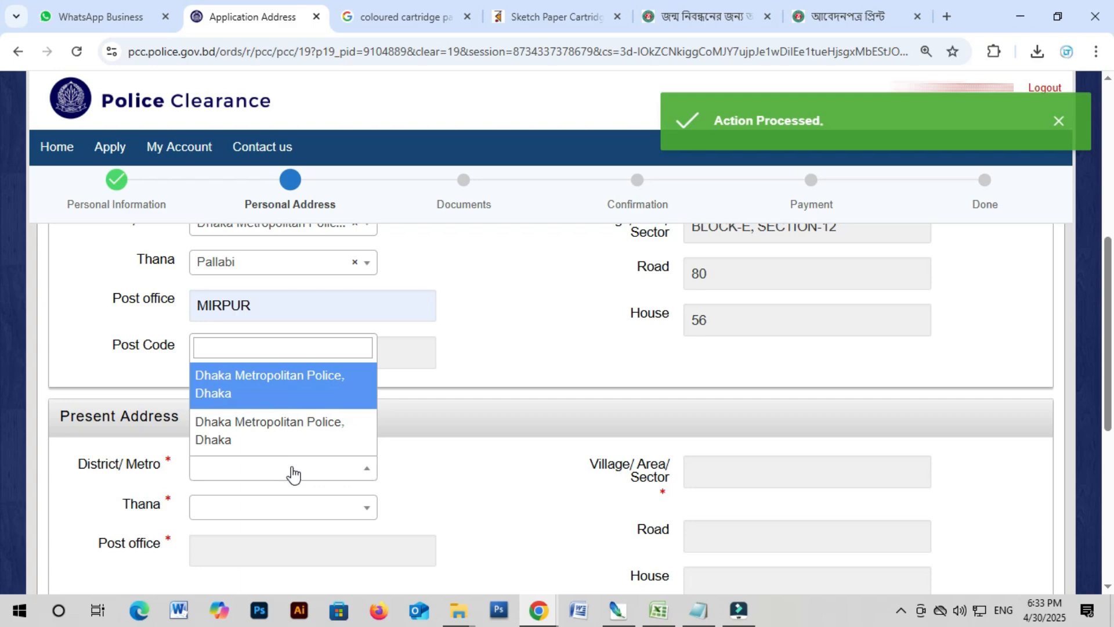
click(456, 485)
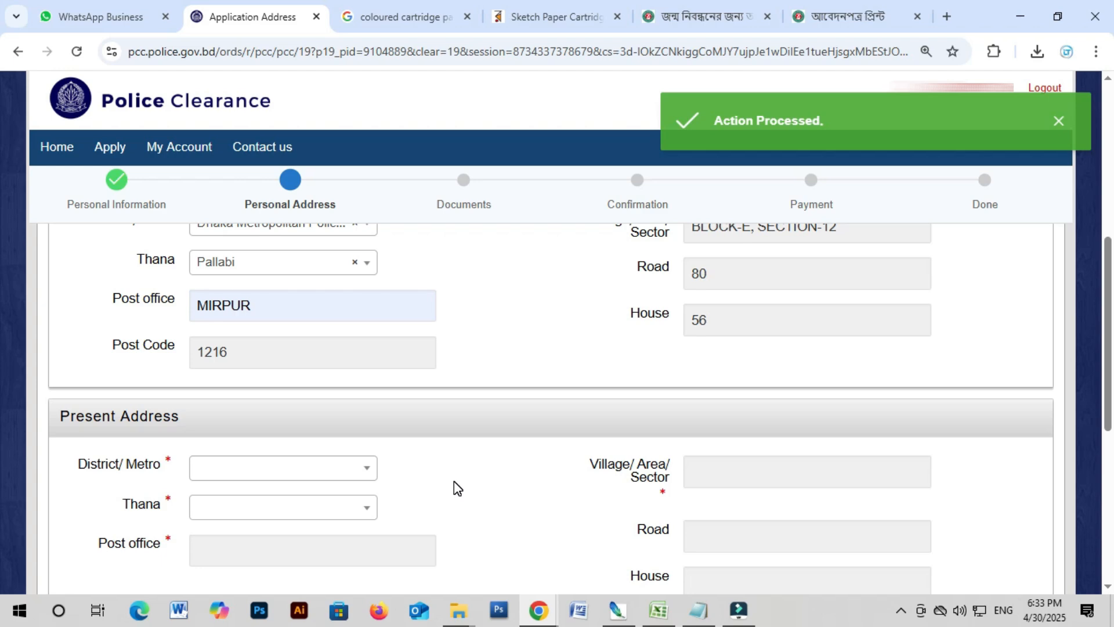
click(257, 481)
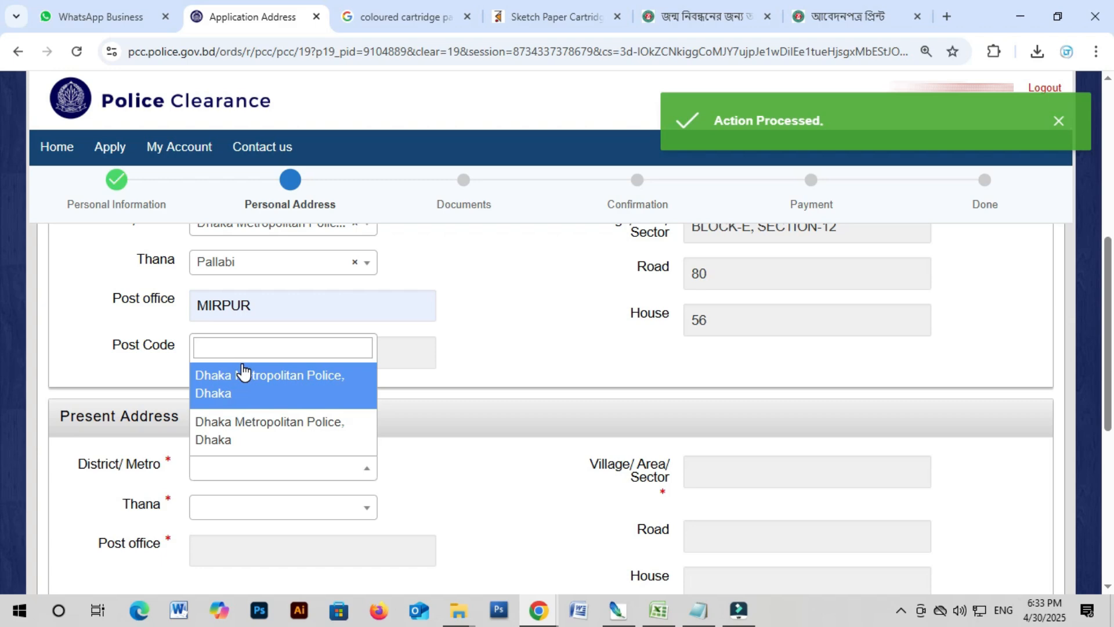
click(290, 441)
scroll(378, 401, down, 3)
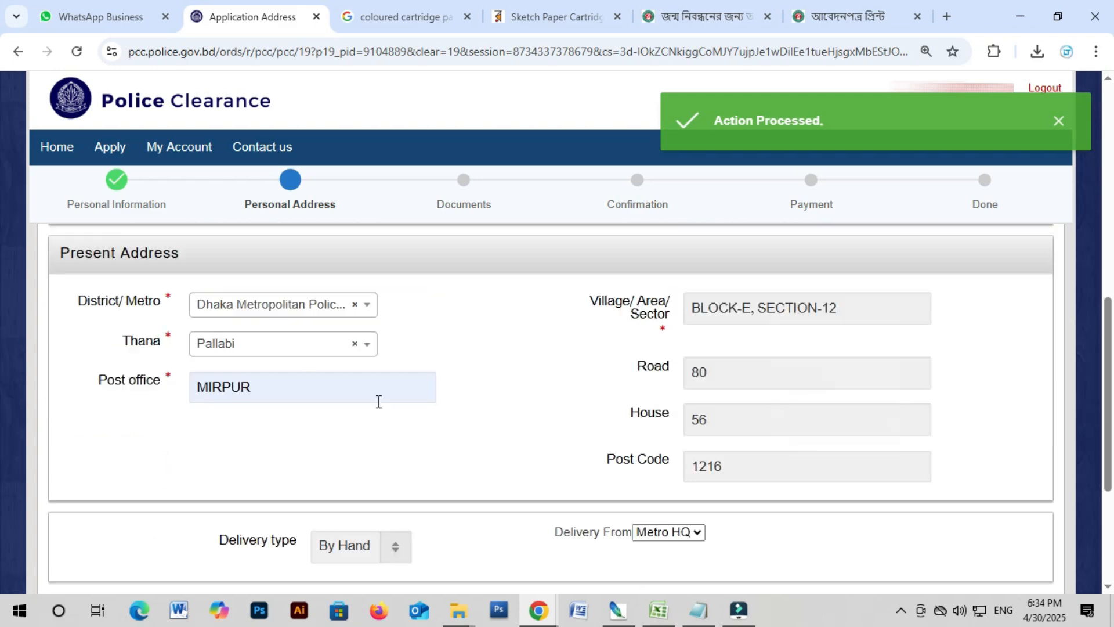
scroll(366, 452, down, 2)
Step: Choose By Hand delivery with Metro HQ as delivery office, then save and continue to Documents
click(338, 472)
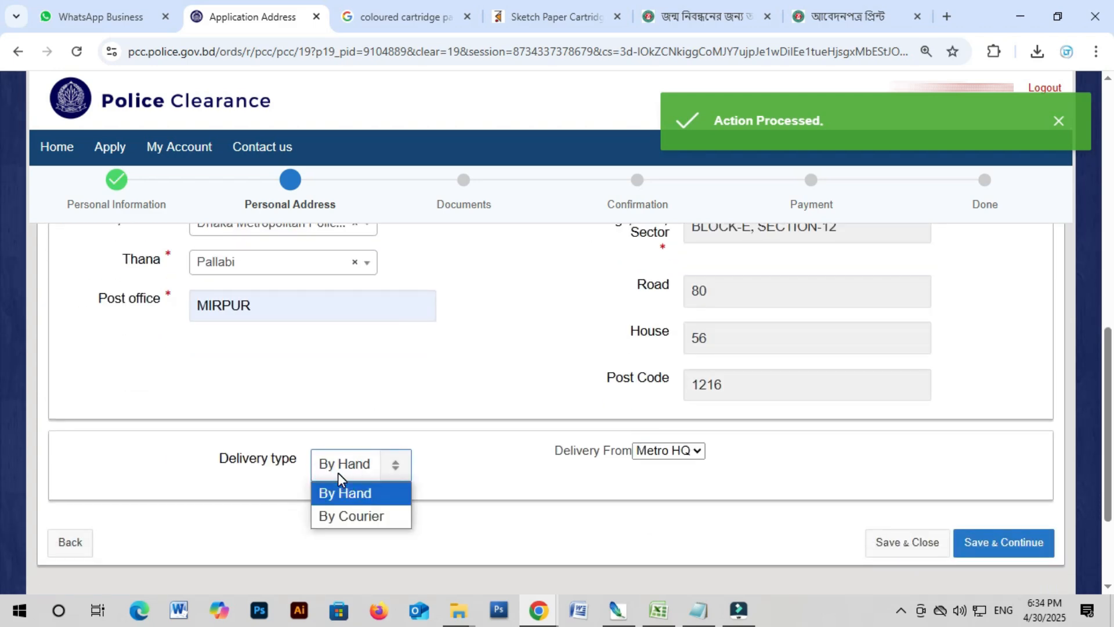
click(358, 515)
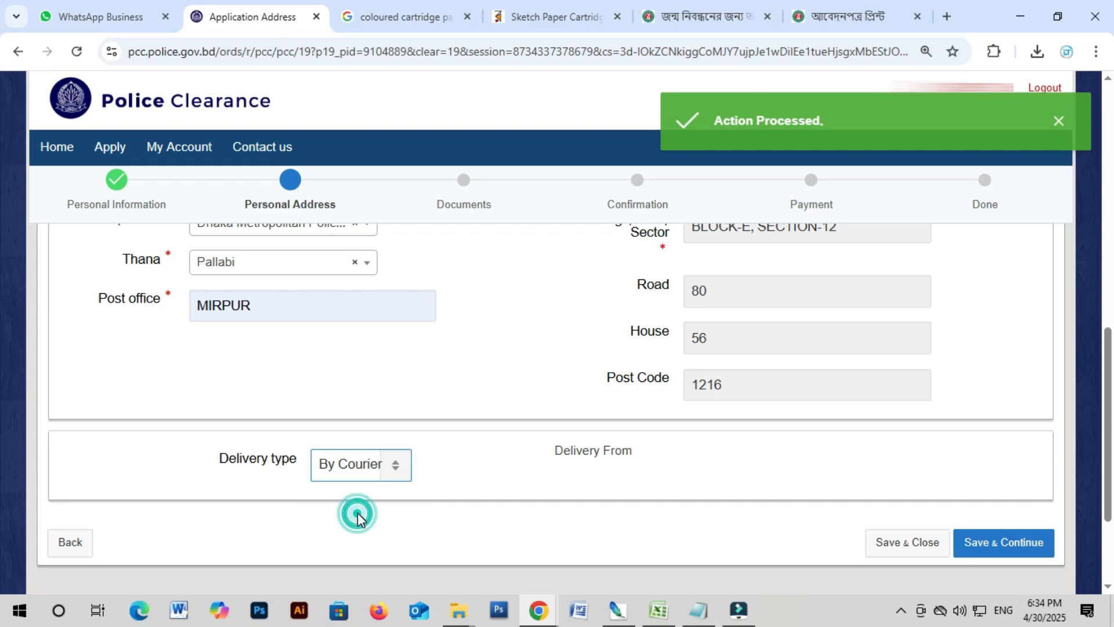
click(351, 479)
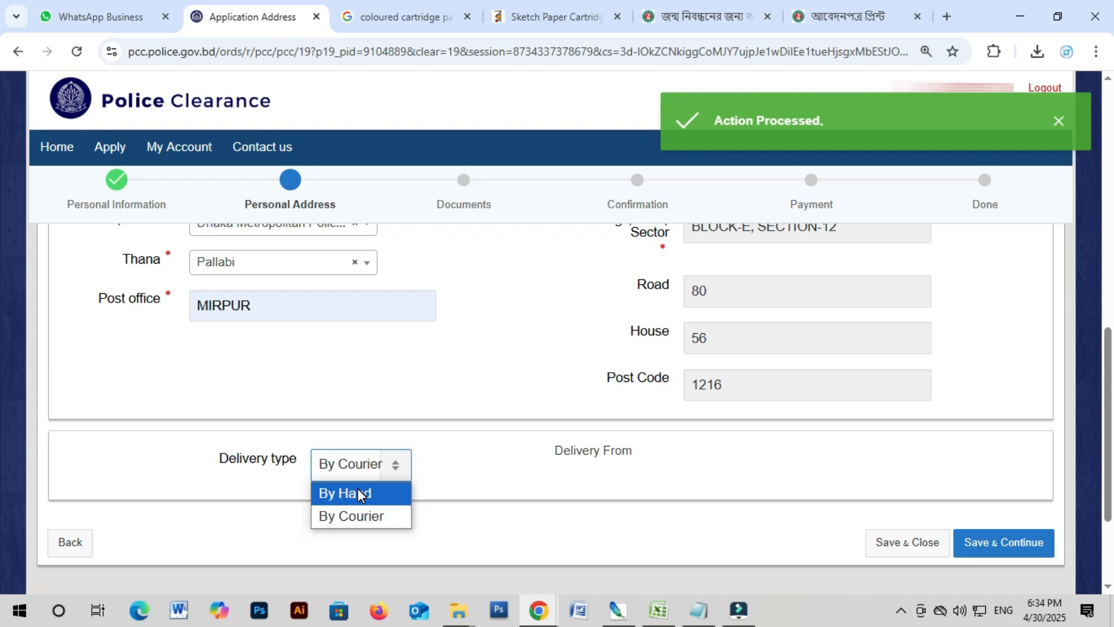
click(359, 493)
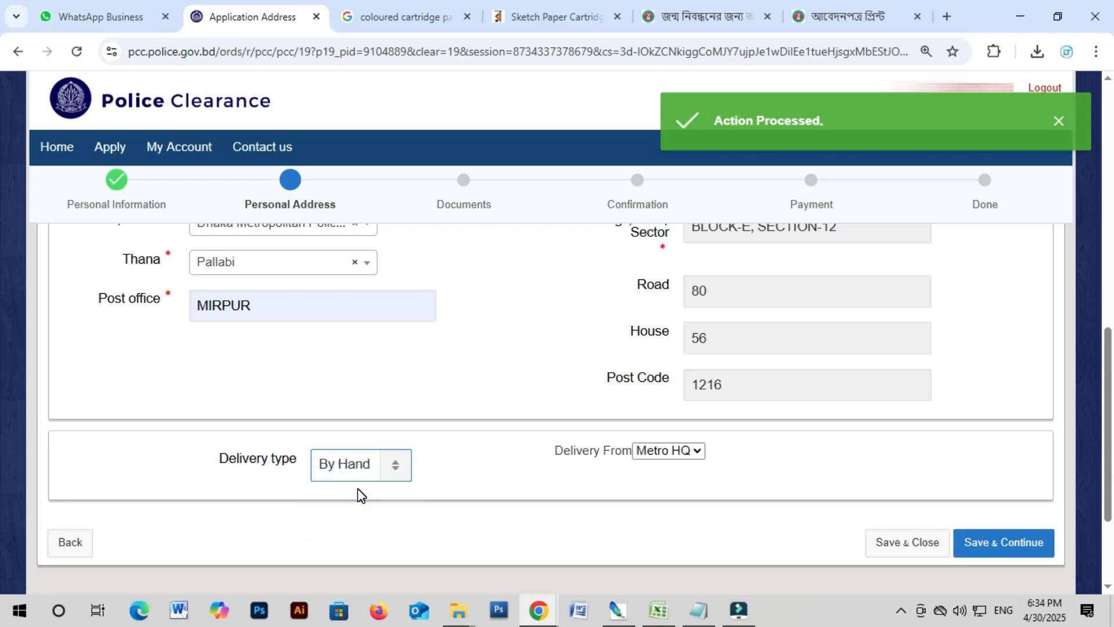
click(674, 452)
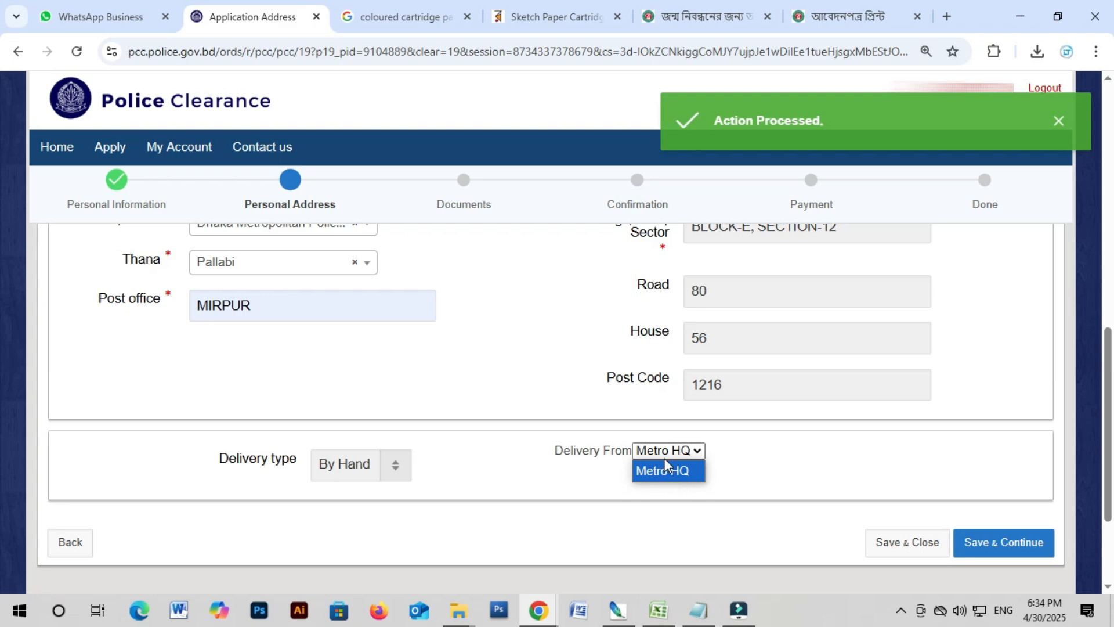
click(666, 456)
click(671, 458)
click(674, 471)
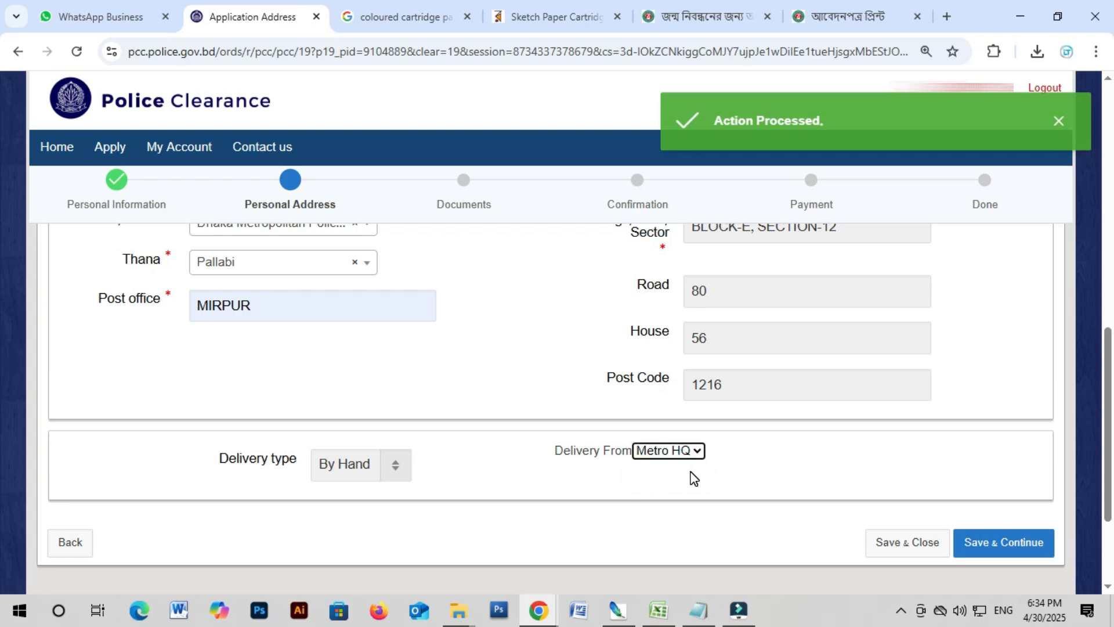
click(677, 453)
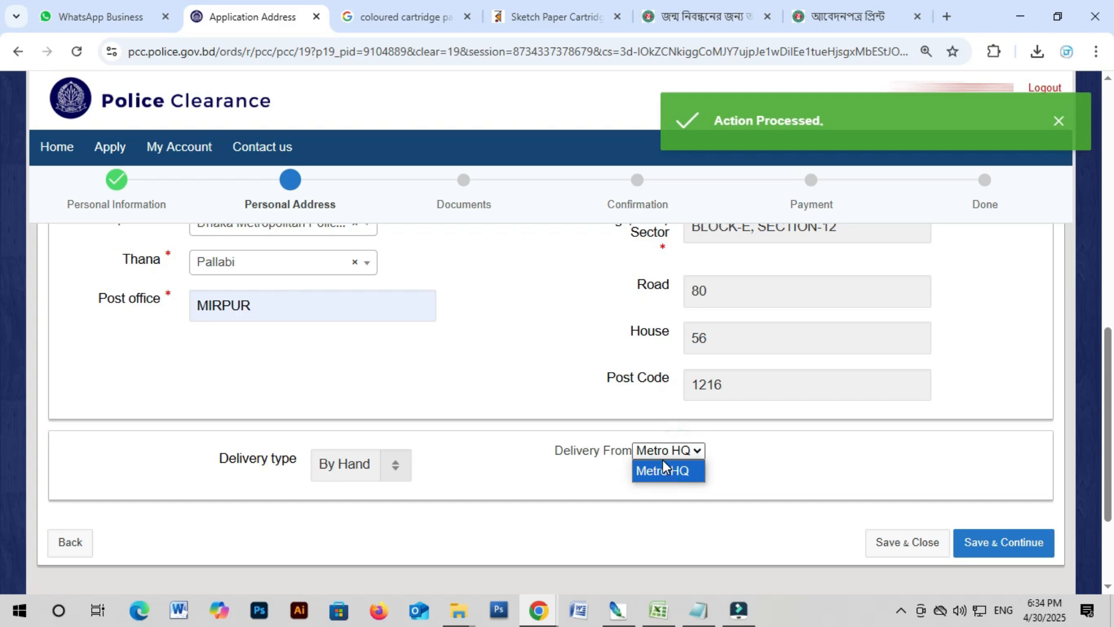
click(661, 454)
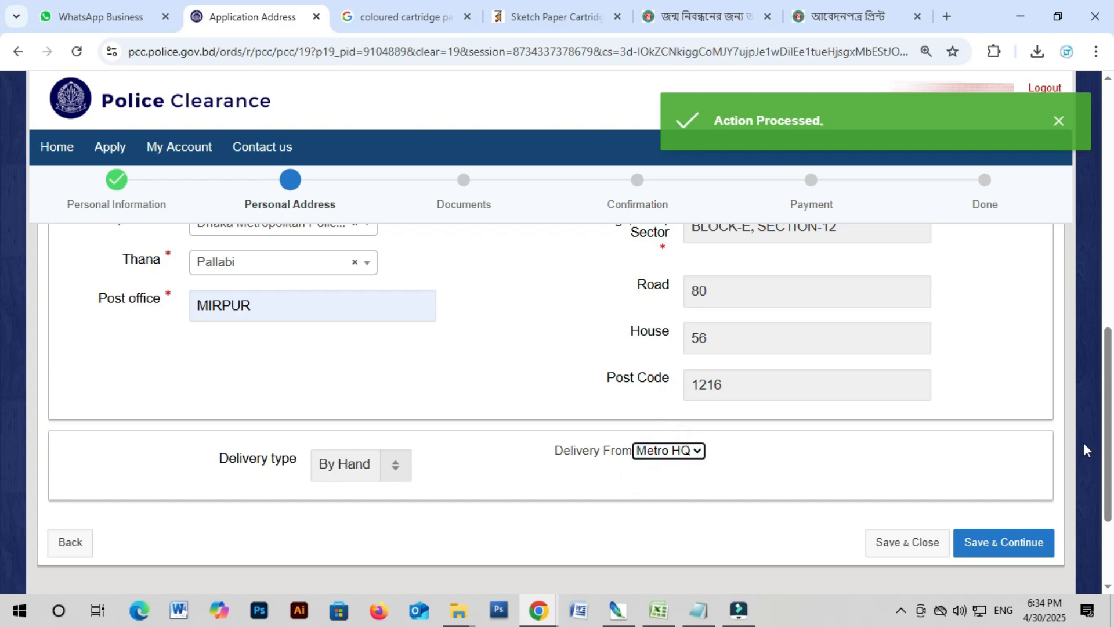
click(1024, 548)
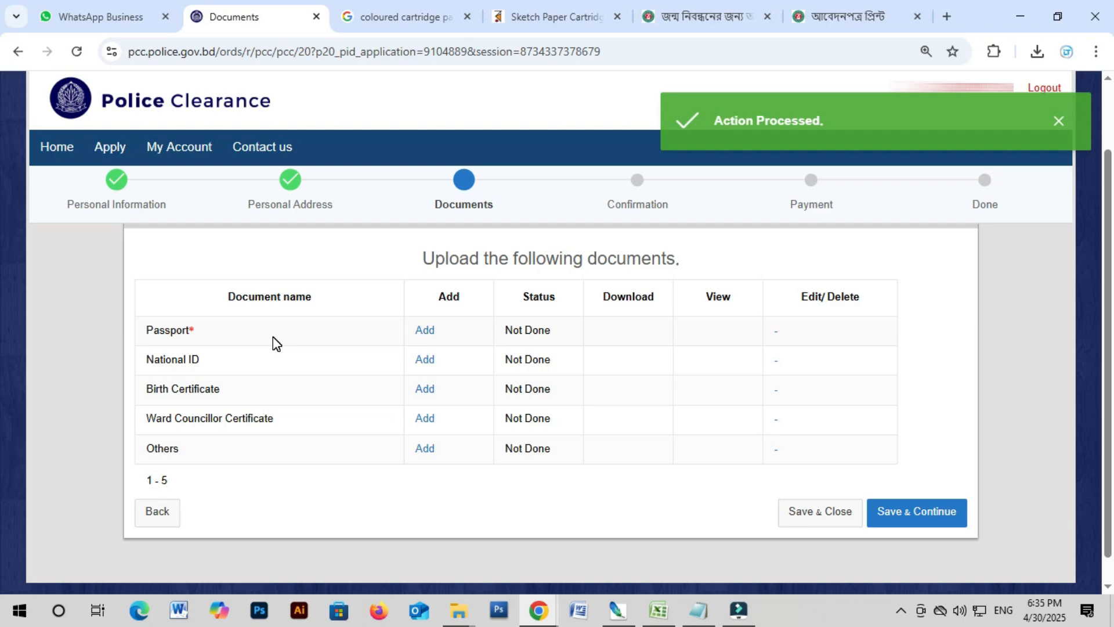
Step: Open the desktop pcc folder, view the passport scan, then select the bill, nid and passport images
click(1019, 18)
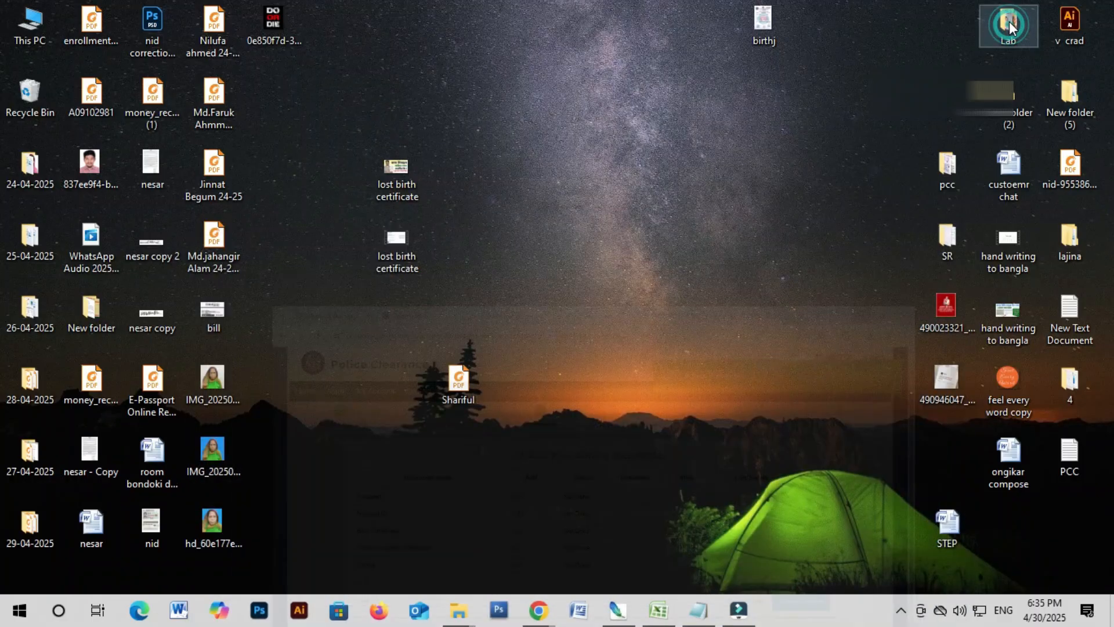
double_click(945, 171)
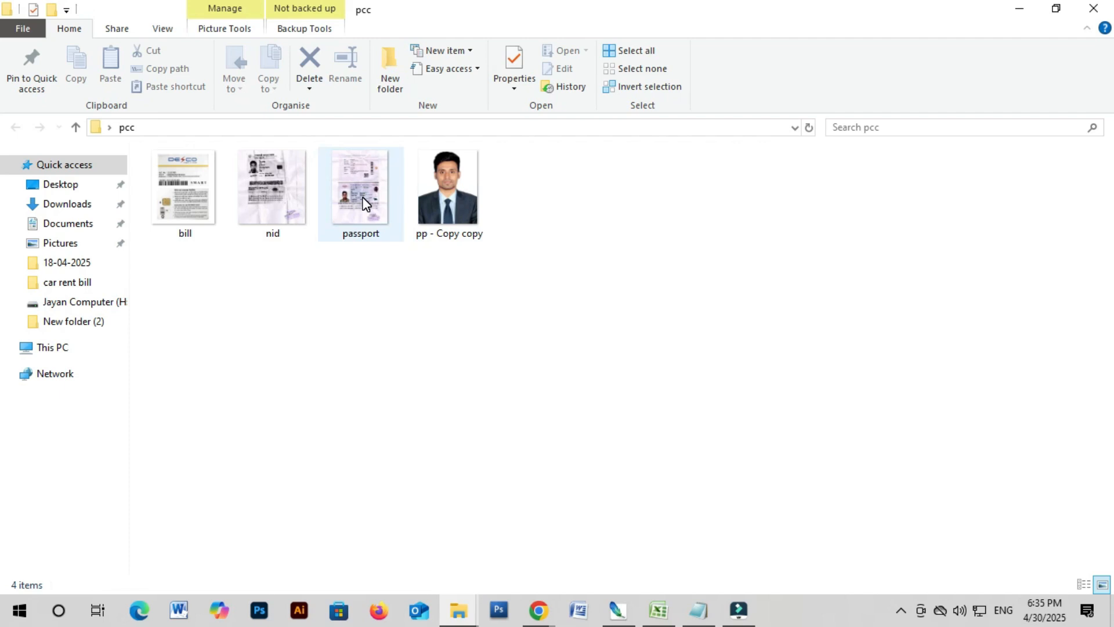
double_click(364, 203)
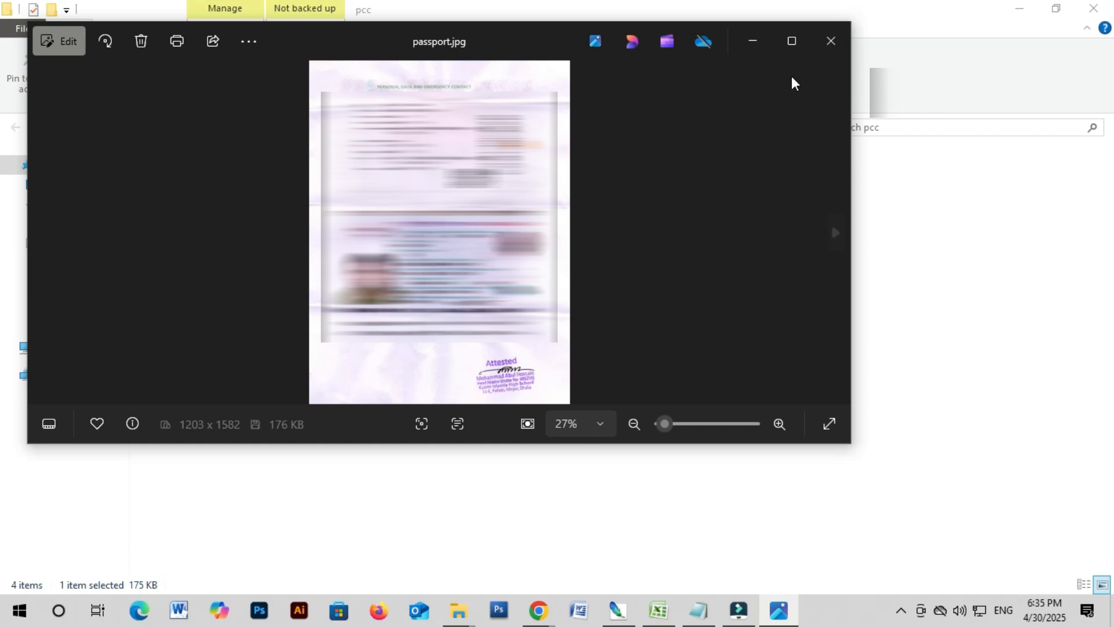
click(814, 58)
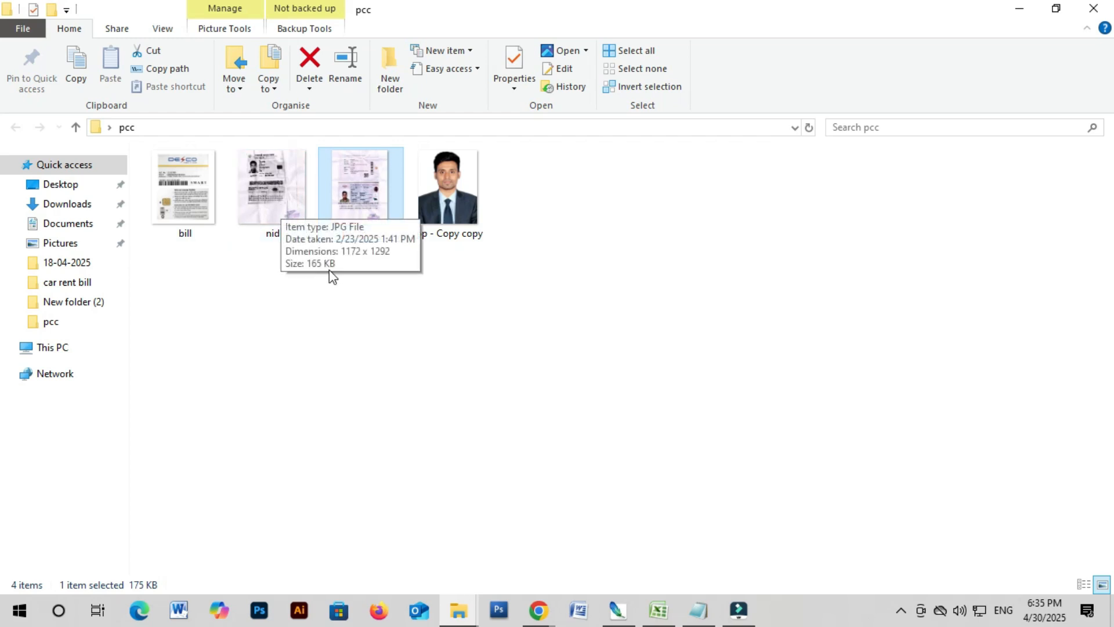
drag(369, 277, 183, 196)
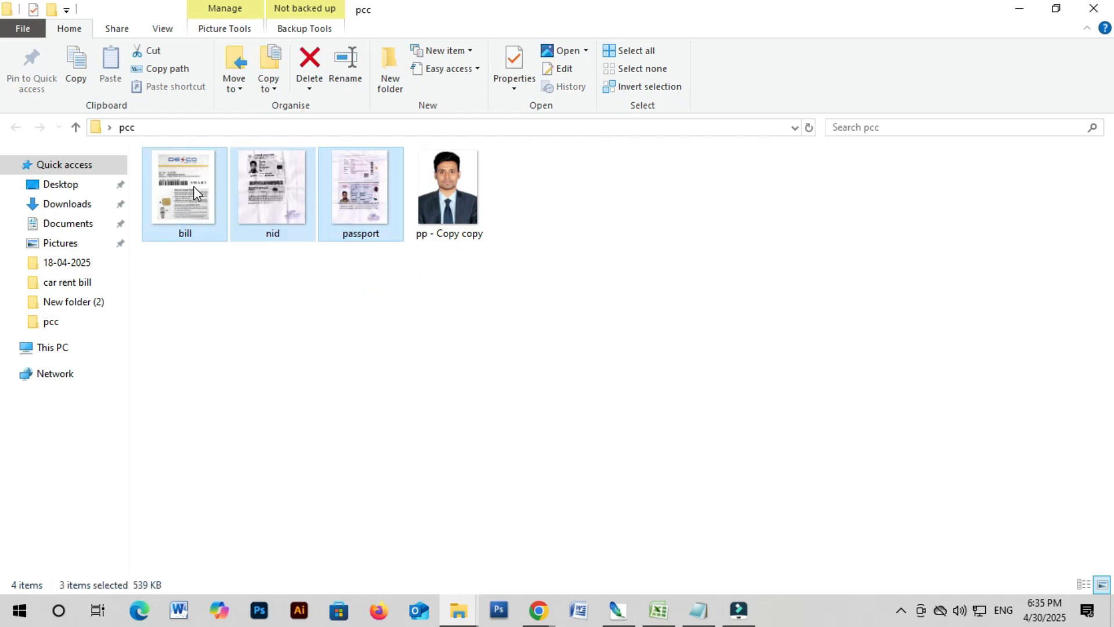
Step: Upload passport.jpg from Desktop > pcc to the Passport row on the Documents step
mouse_move(539, 610)
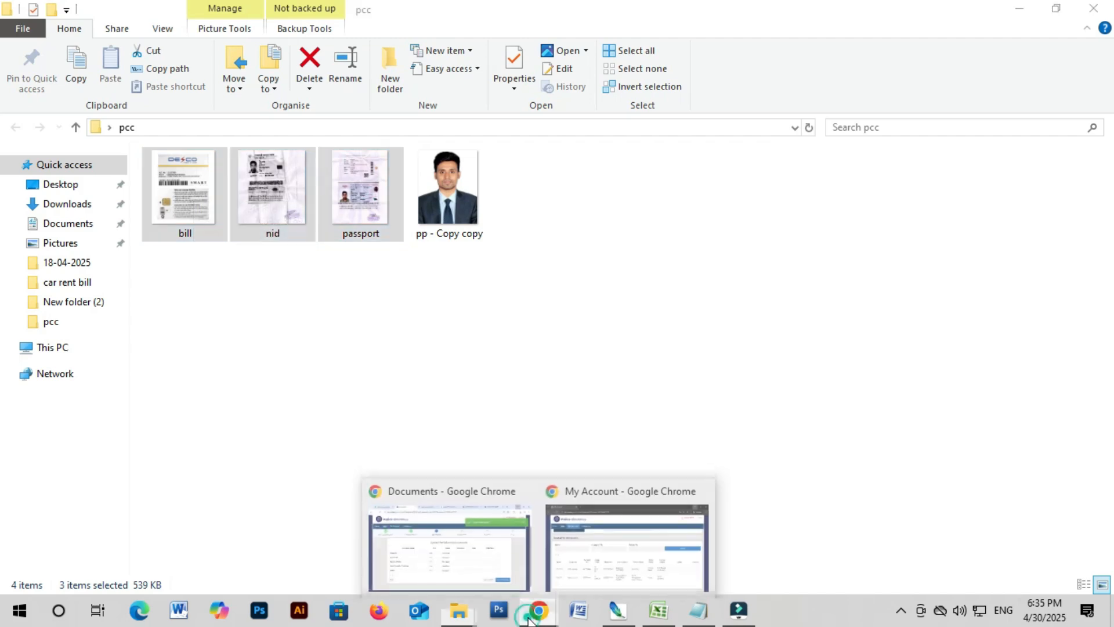
click(472, 516)
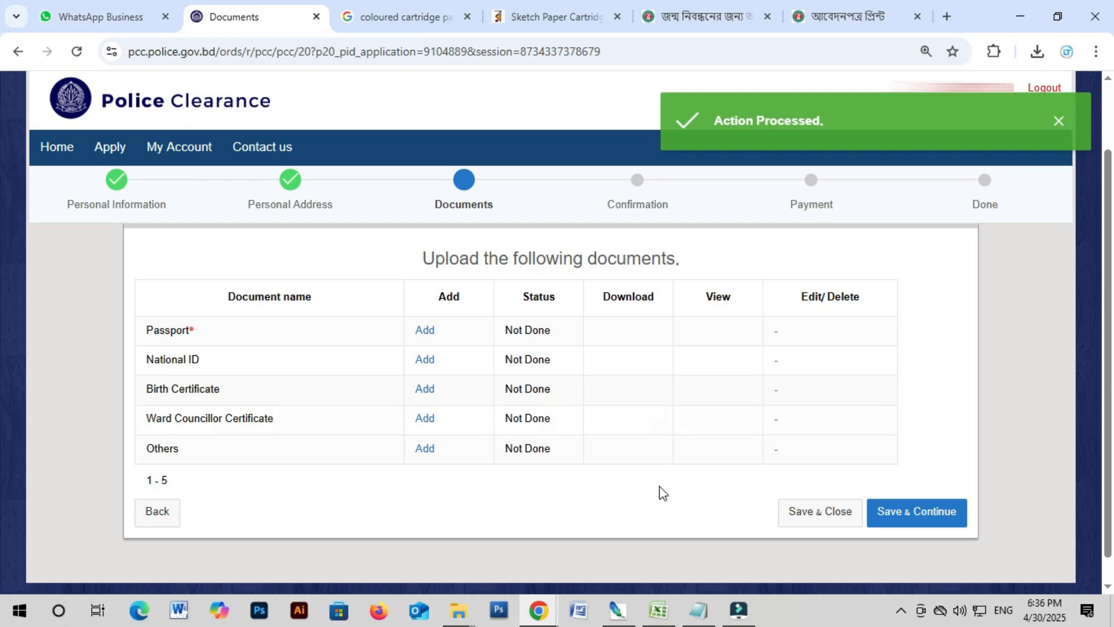
click(425, 331)
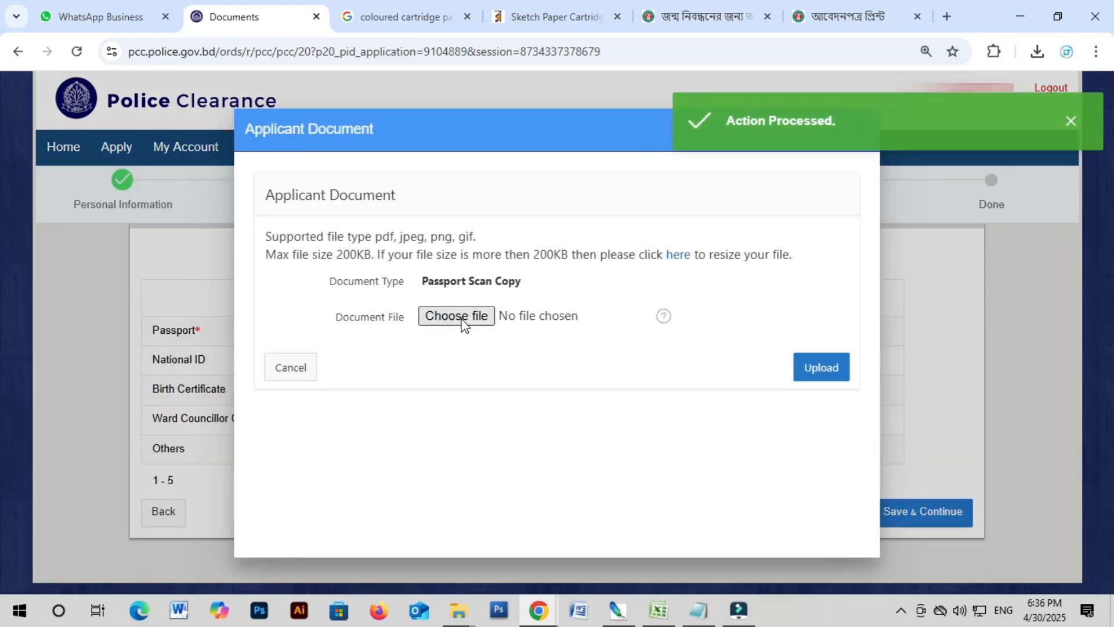
click(456, 318)
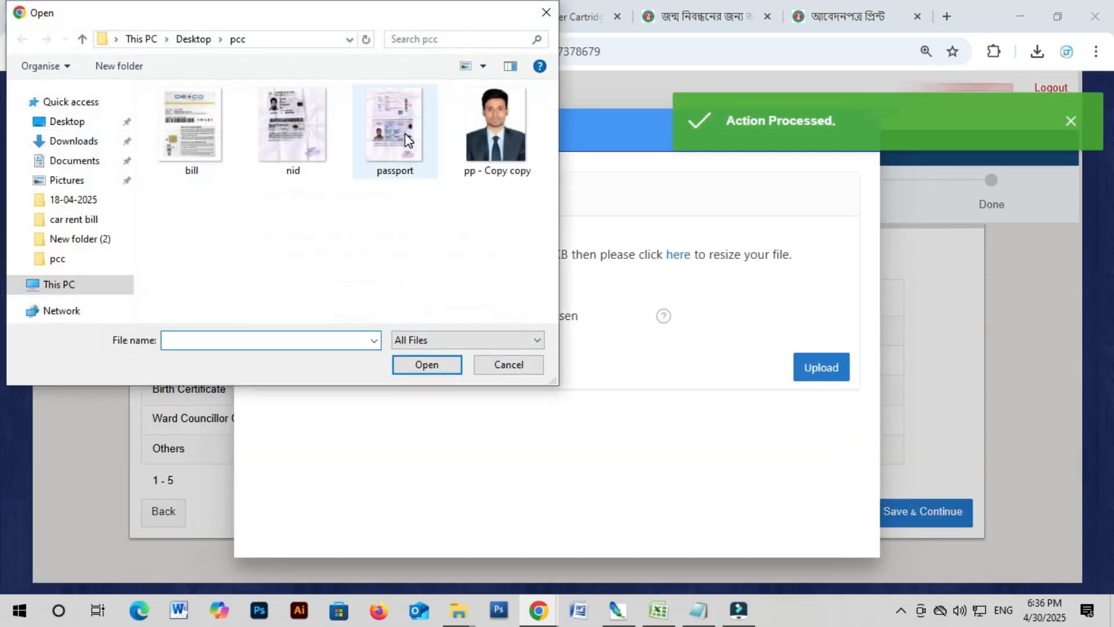
click(407, 139)
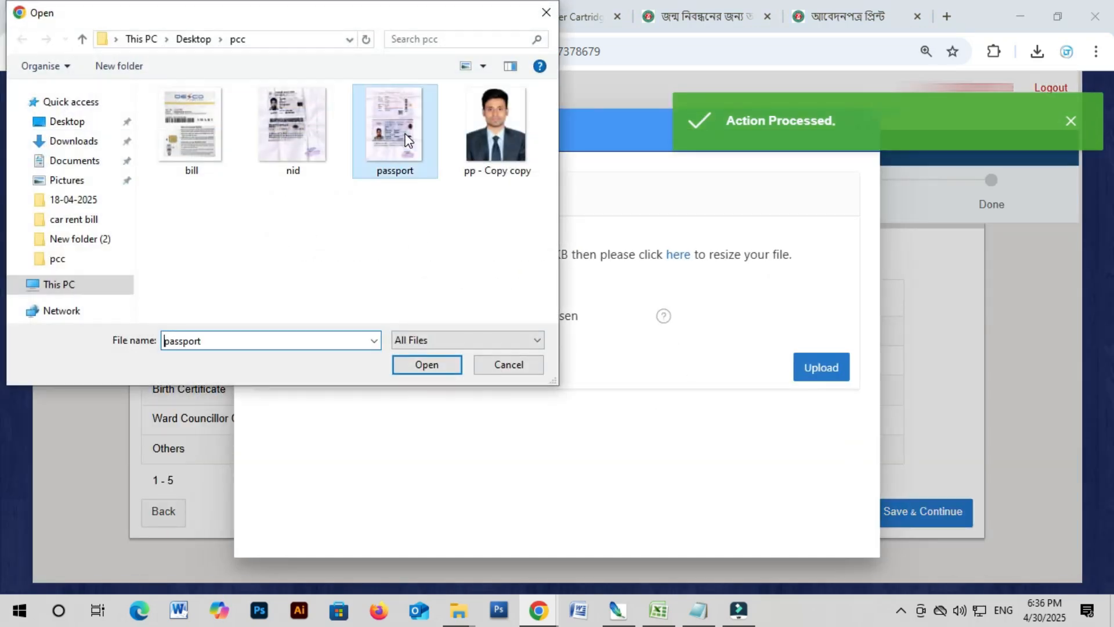
click(428, 370)
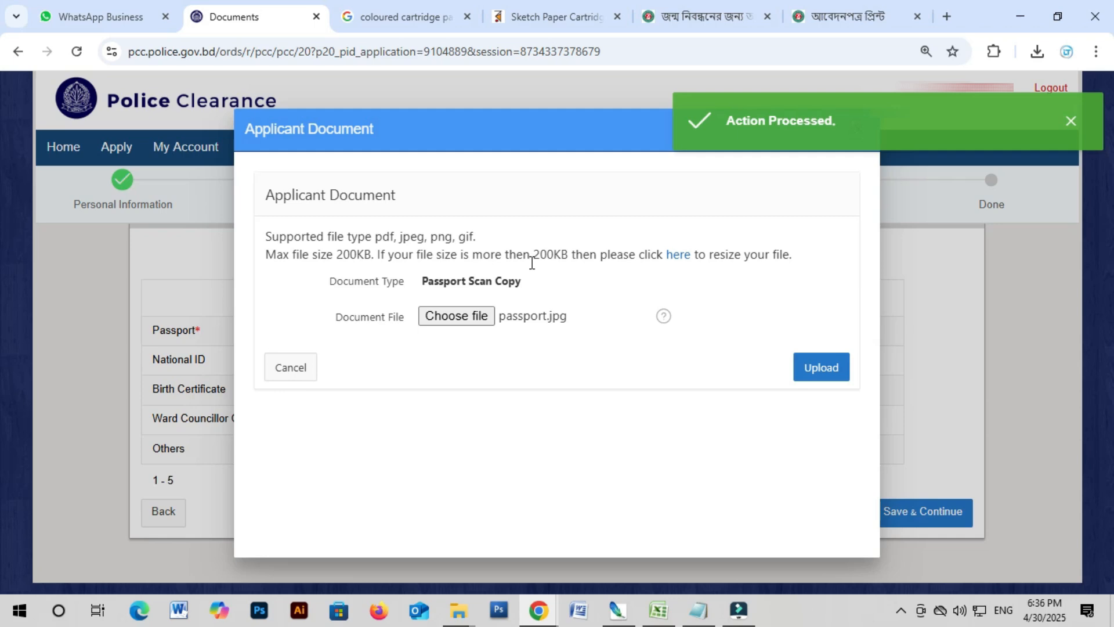
click(811, 380)
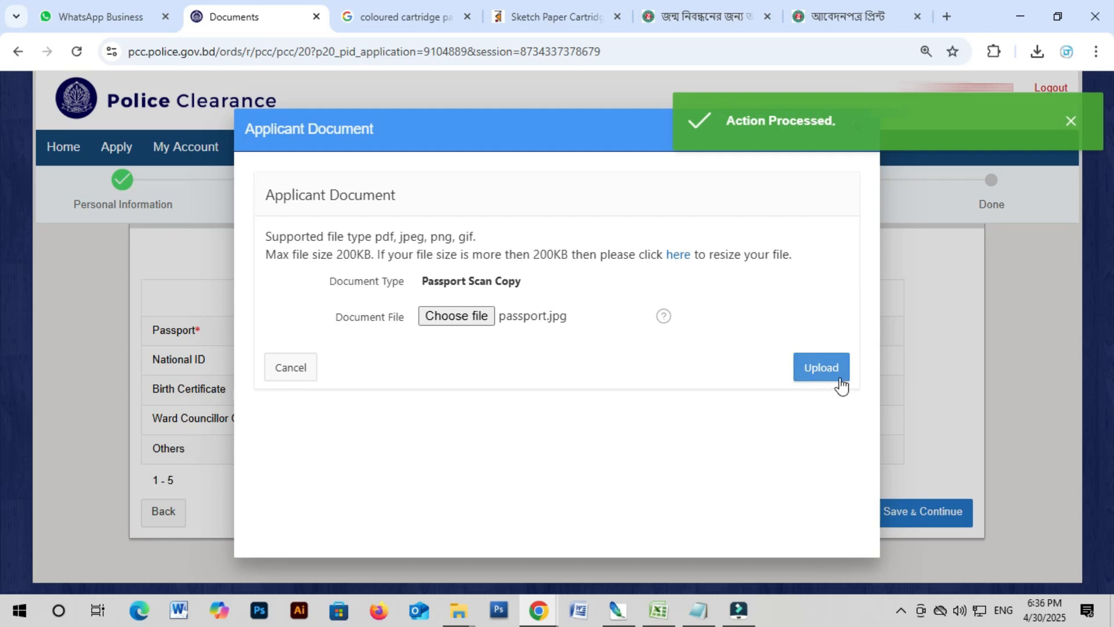
click(834, 375)
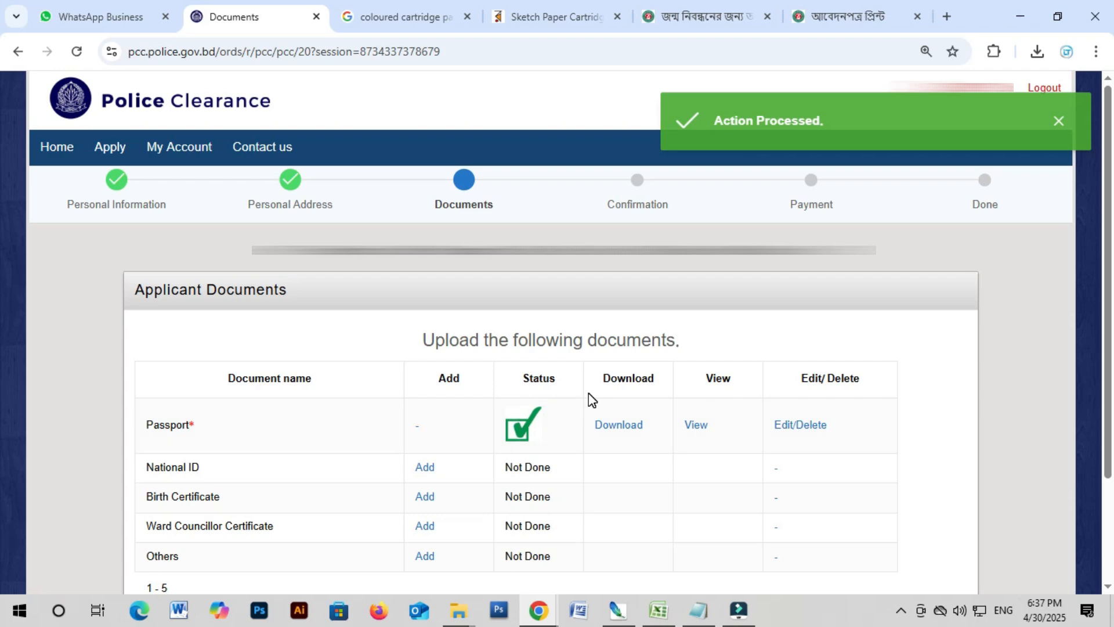
Step: Upload nid.jpg to the National ID row of the Documents step
scroll(581, 429, down, 1)
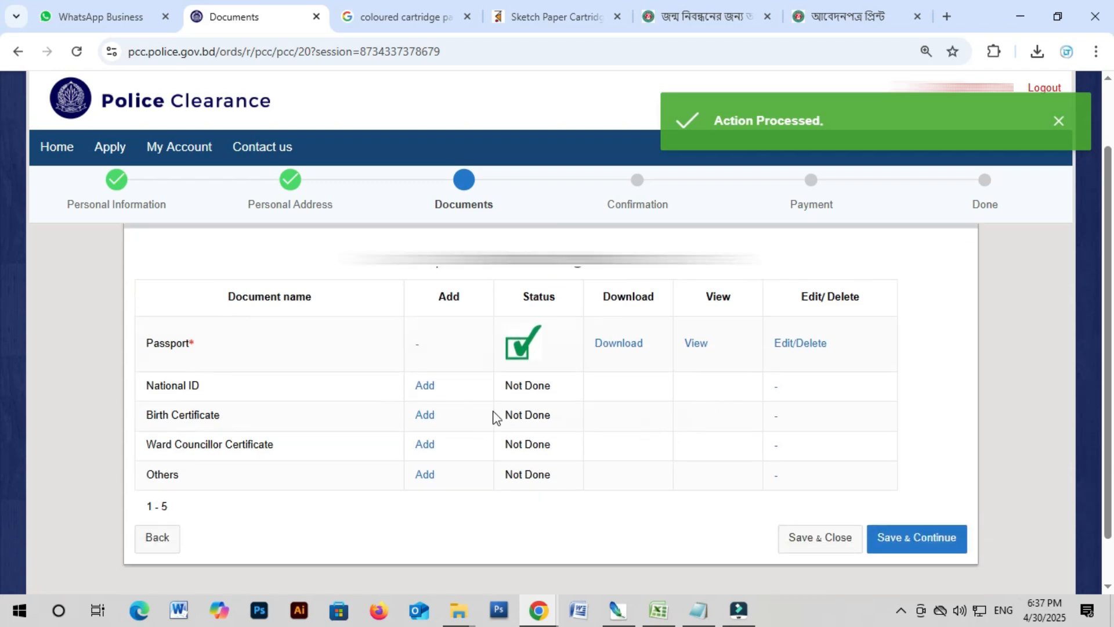
click(431, 389)
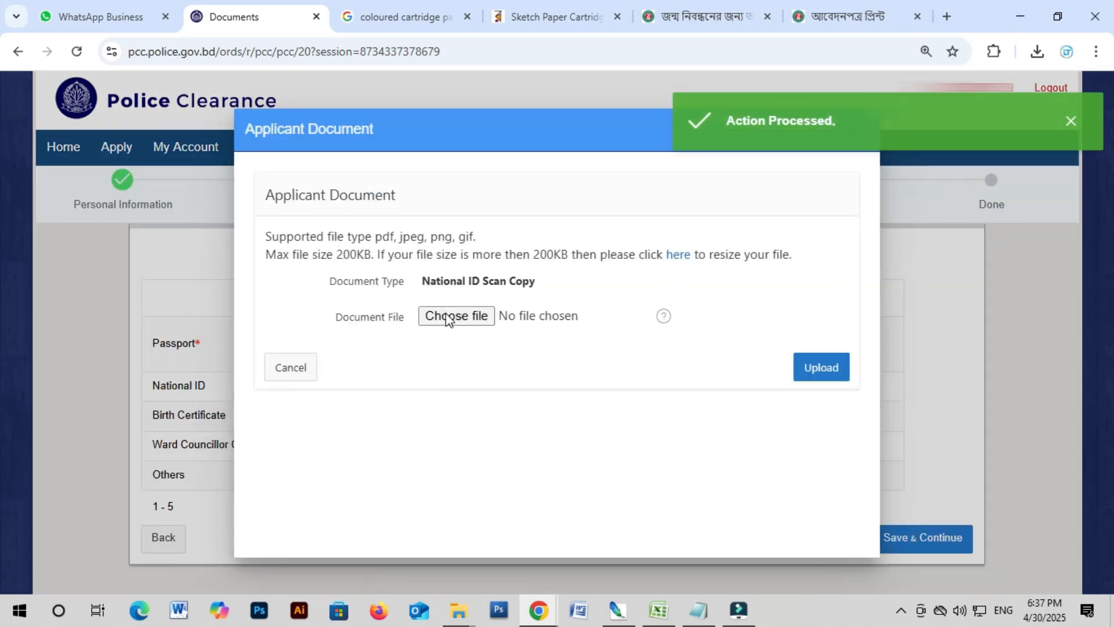
click(447, 316)
click(292, 131)
click(418, 364)
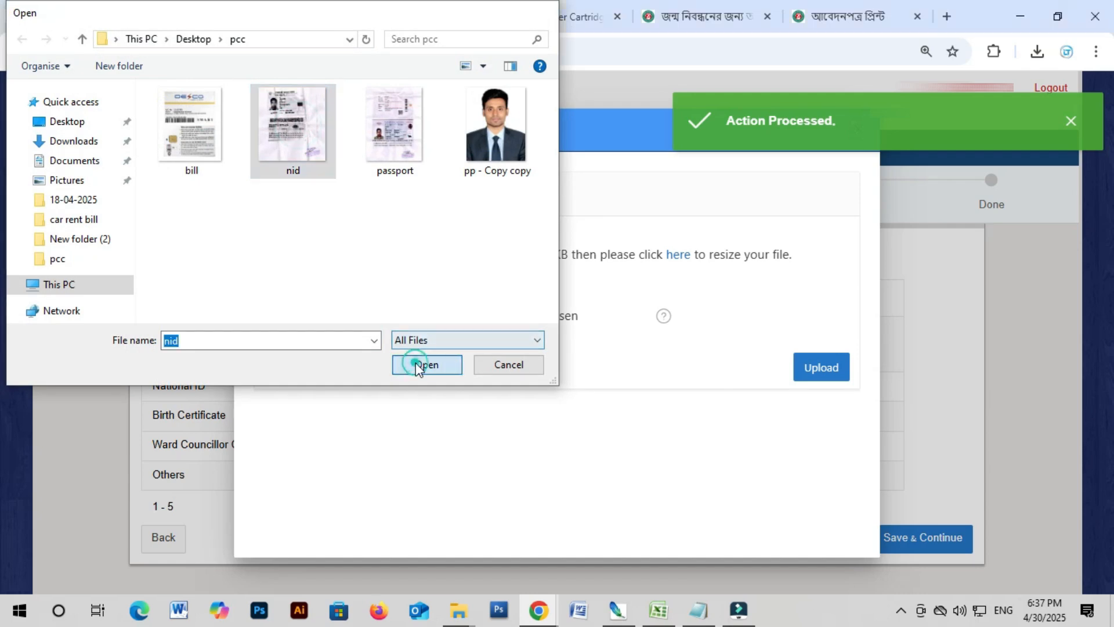
click(819, 374)
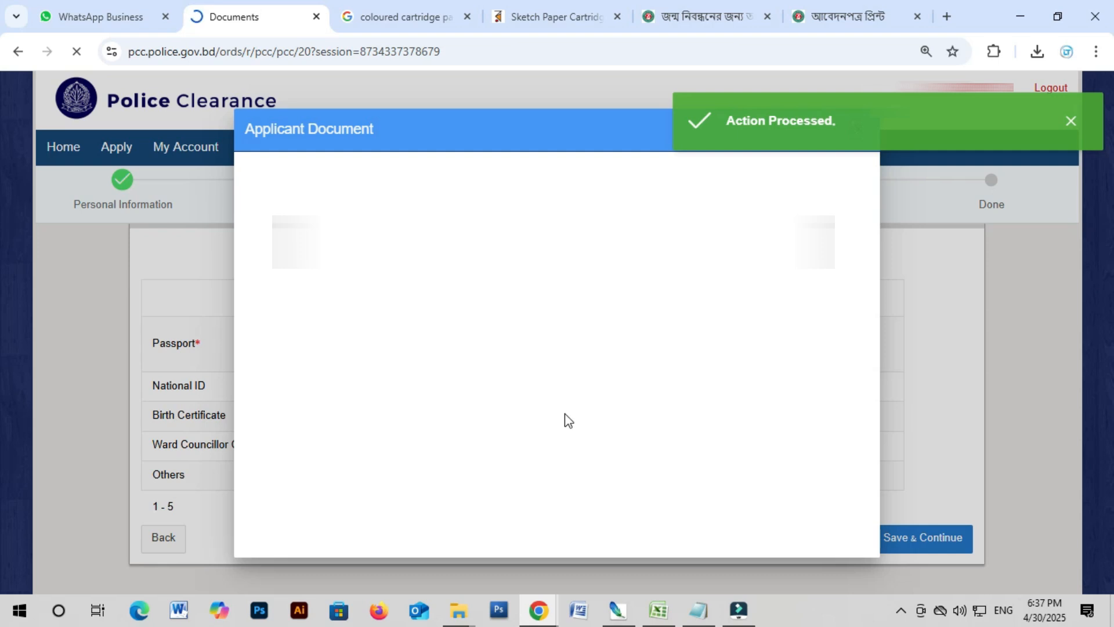
scroll(454, 429, down, 2)
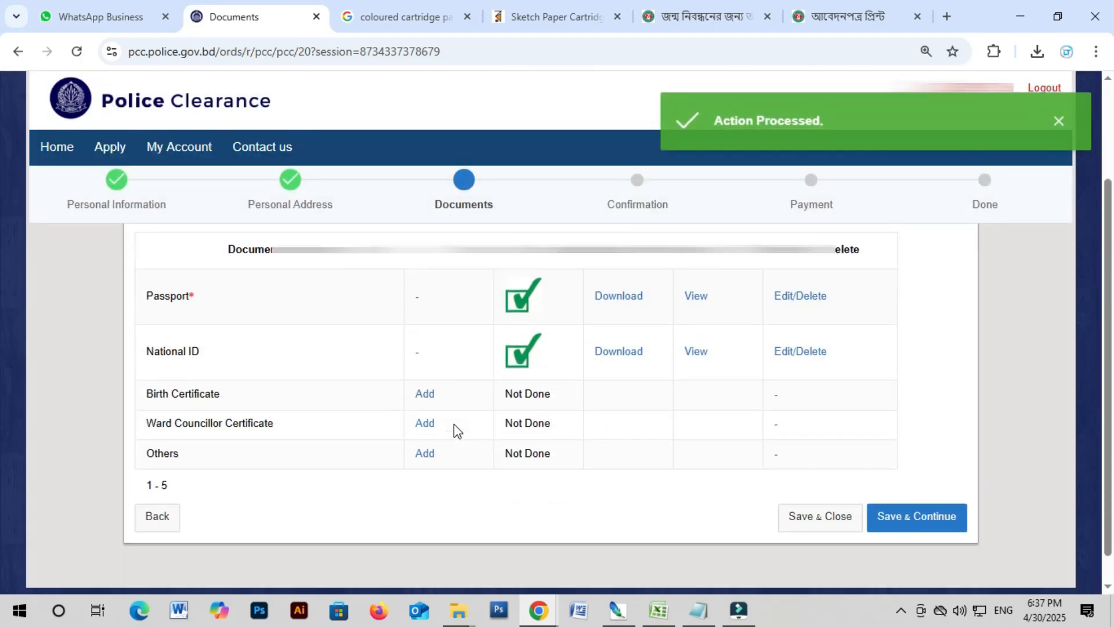
scroll(454, 428, down, 1)
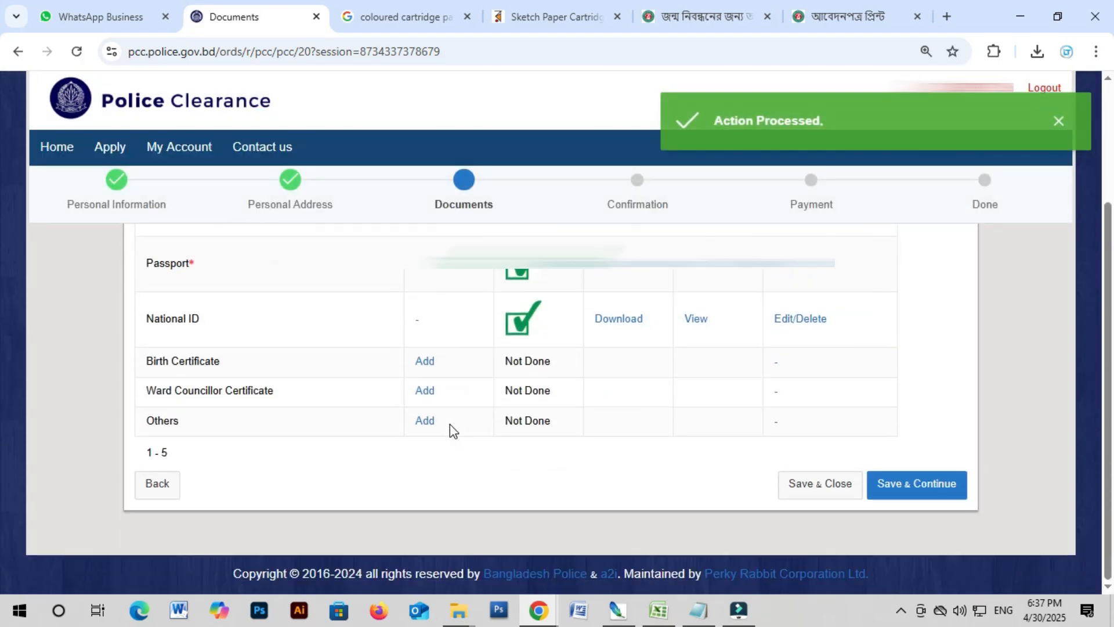
Step: Attach bill.jpg under Others and save the documents to reach Confirmation
click(420, 426)
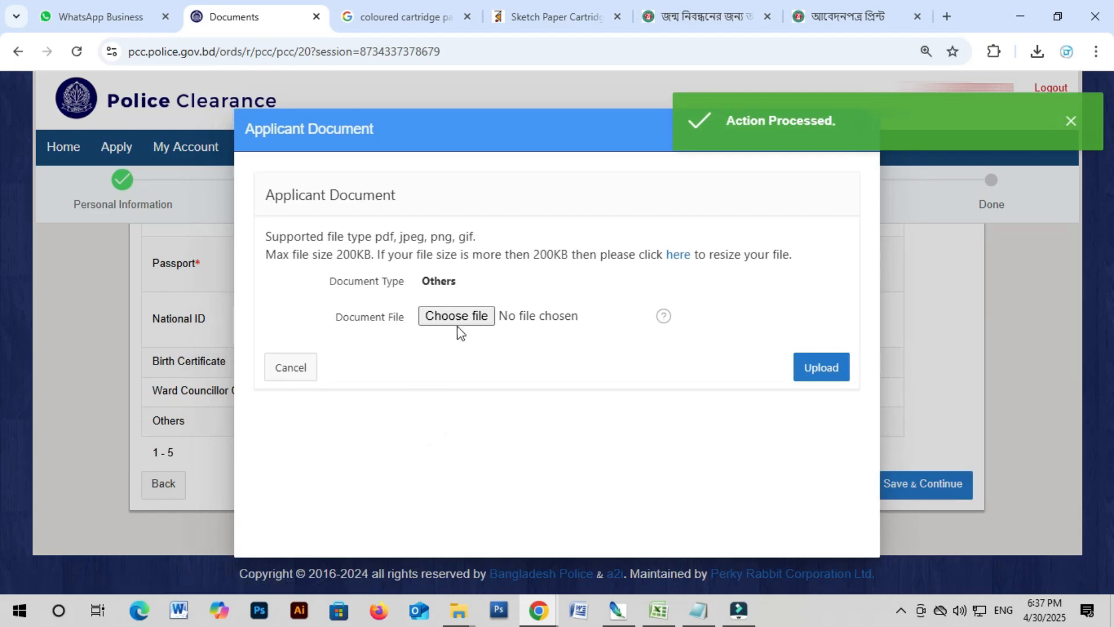
click(461, 318)
click(194, 134)
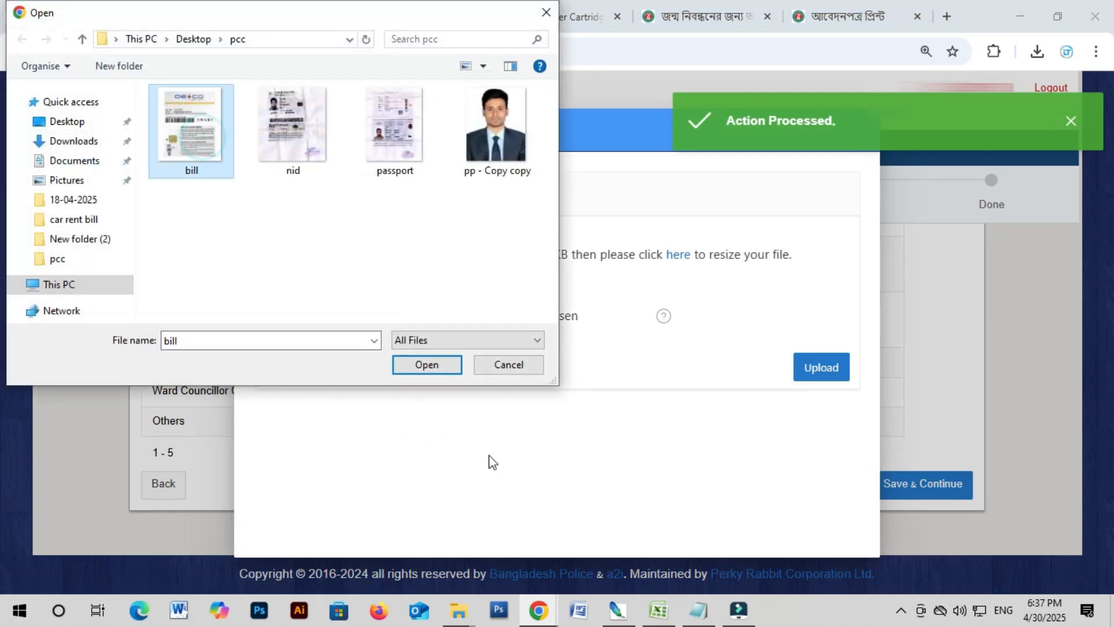
click(427, 365)
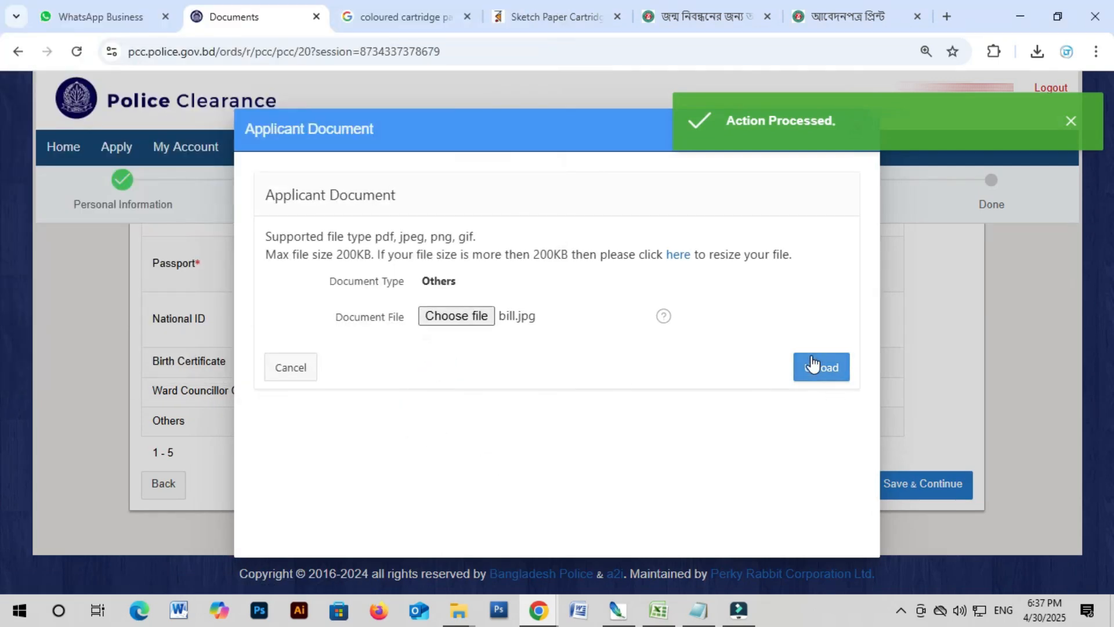
click(821, 377)
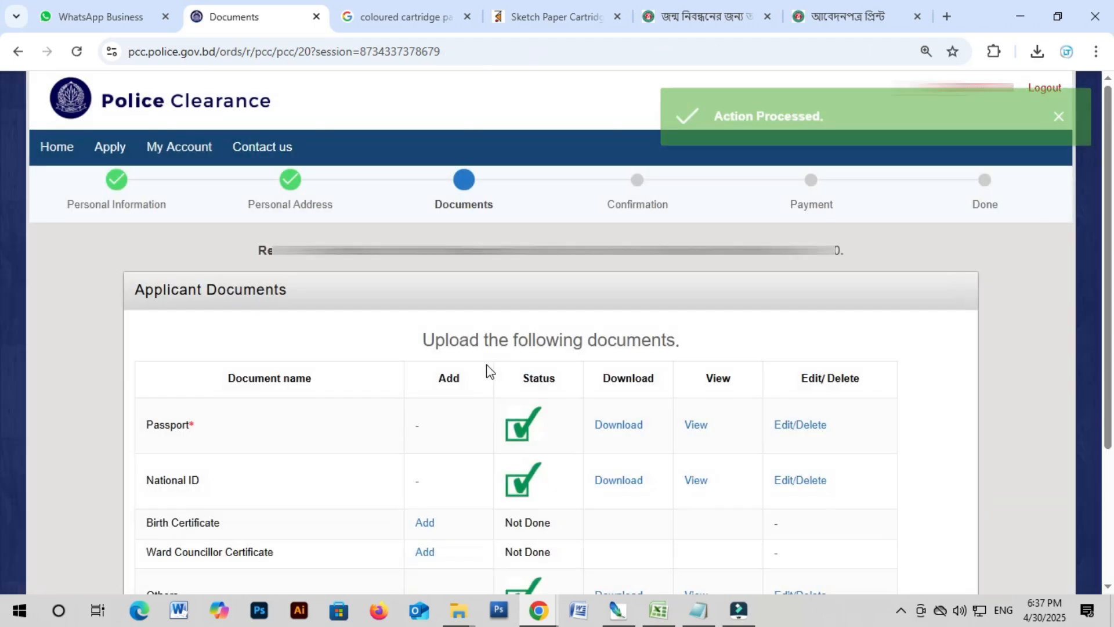
scroll(587, 426, down, 3)
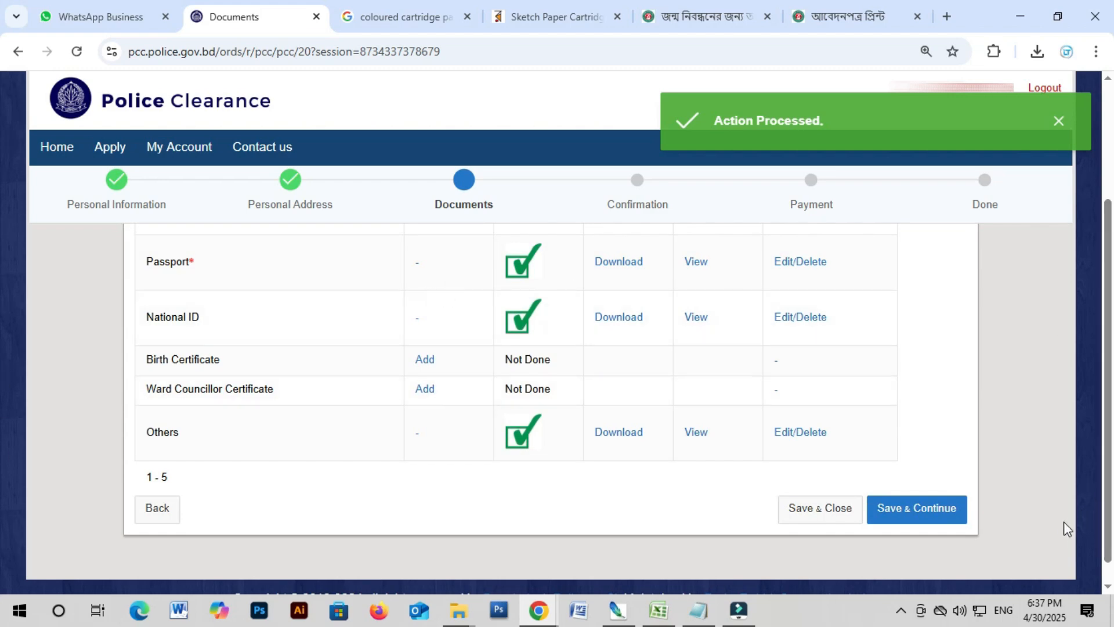
click(939, 514)
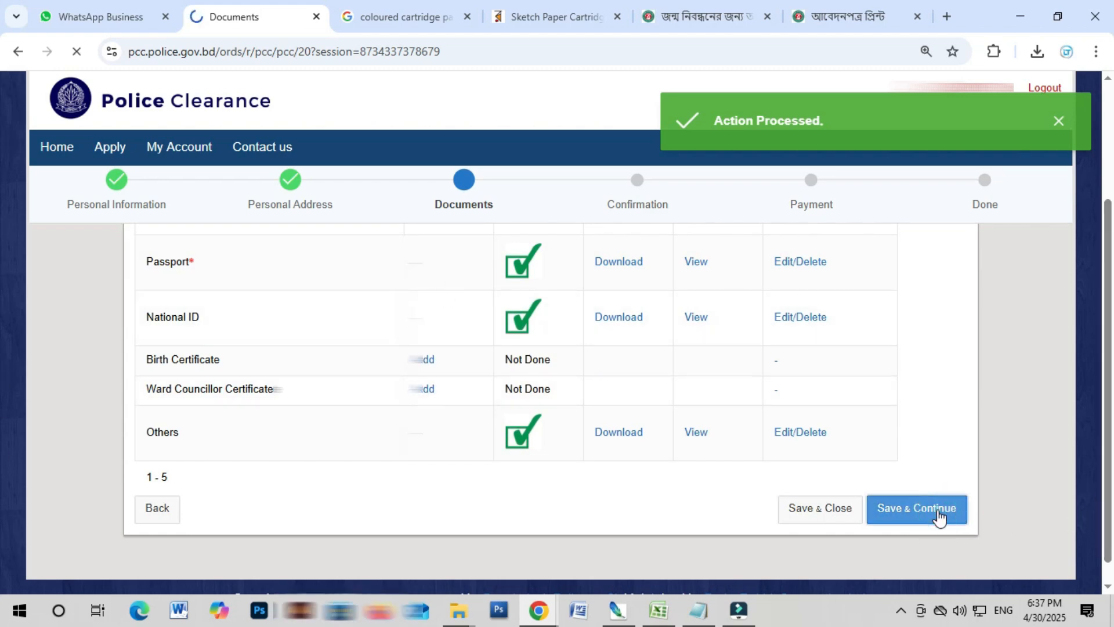
Step: Tick Final Submit at the bottom of the Confirmation page and confirm the application
scroll(687, 364, down, 4)
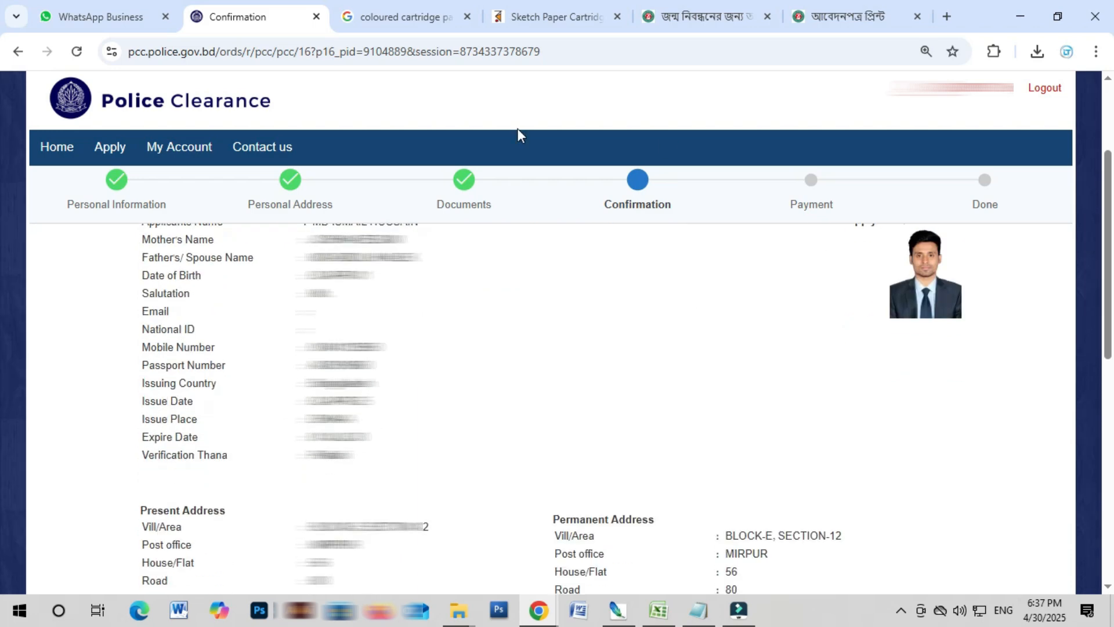
scroll(746, 377, down, 7)
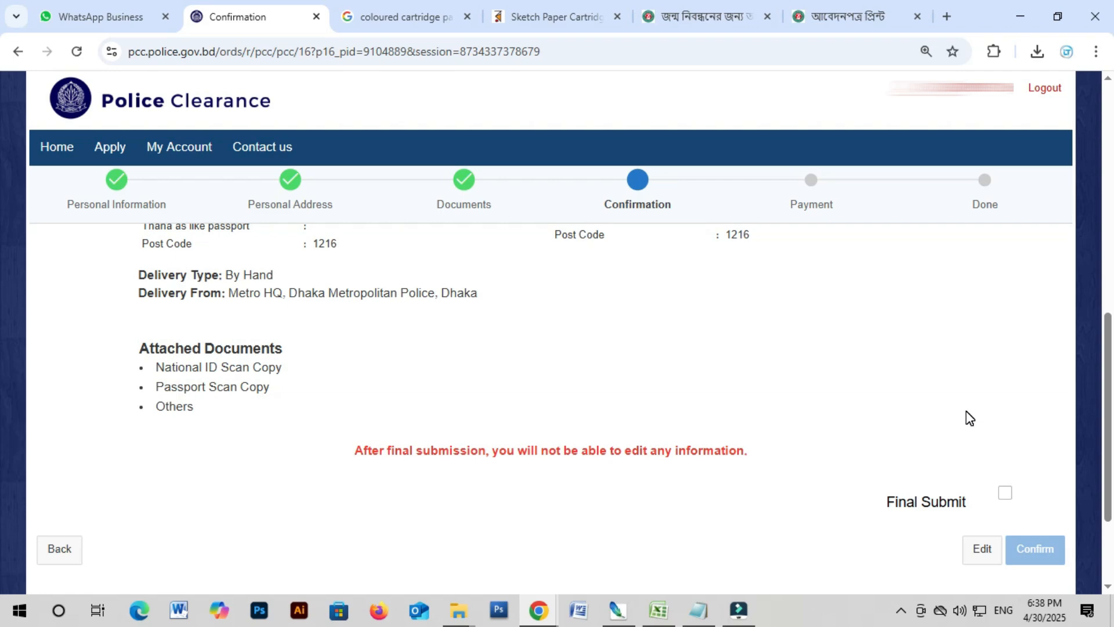
click(1005, 494)
click(1037, 555)
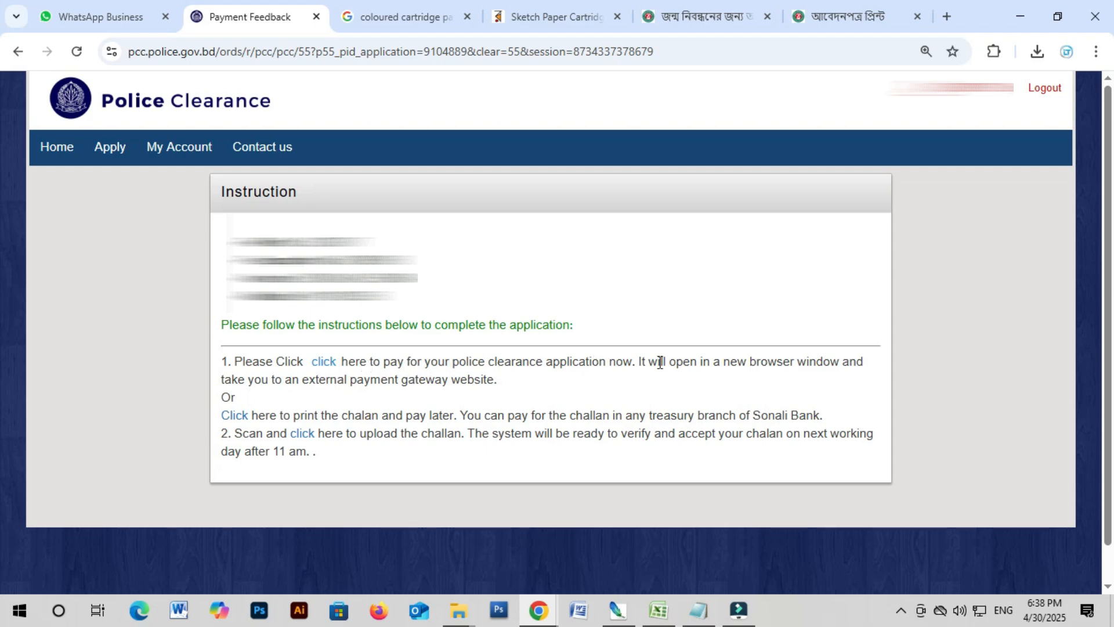
Step: Pay the 500.00 fee via Mobile Banking with bKash, accepting the 503.00 total
click(323, 363)
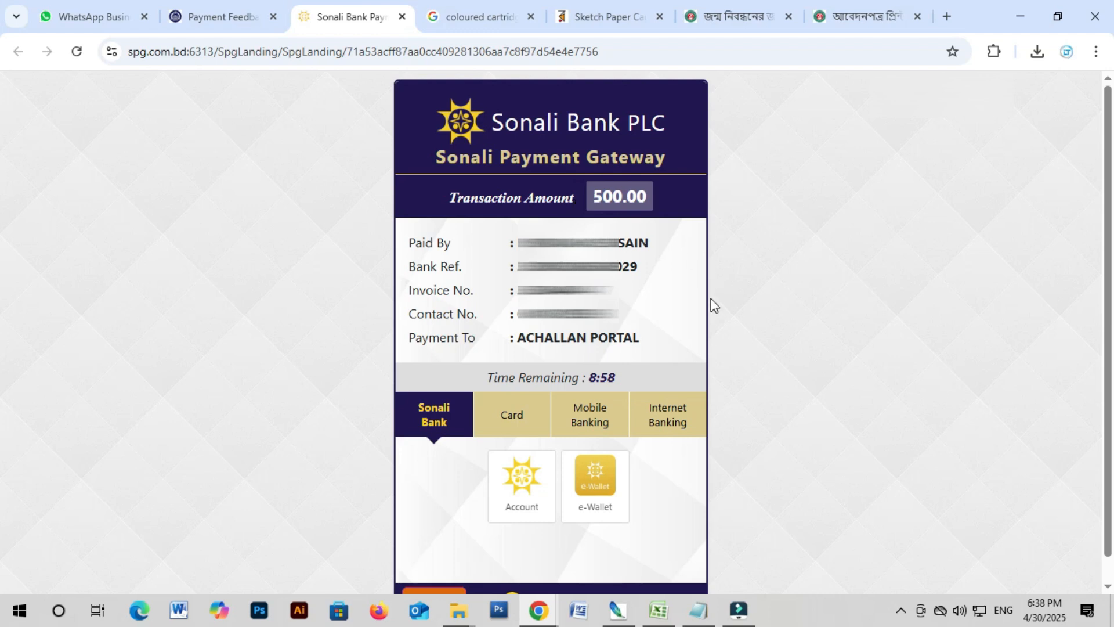
click(590, 416)
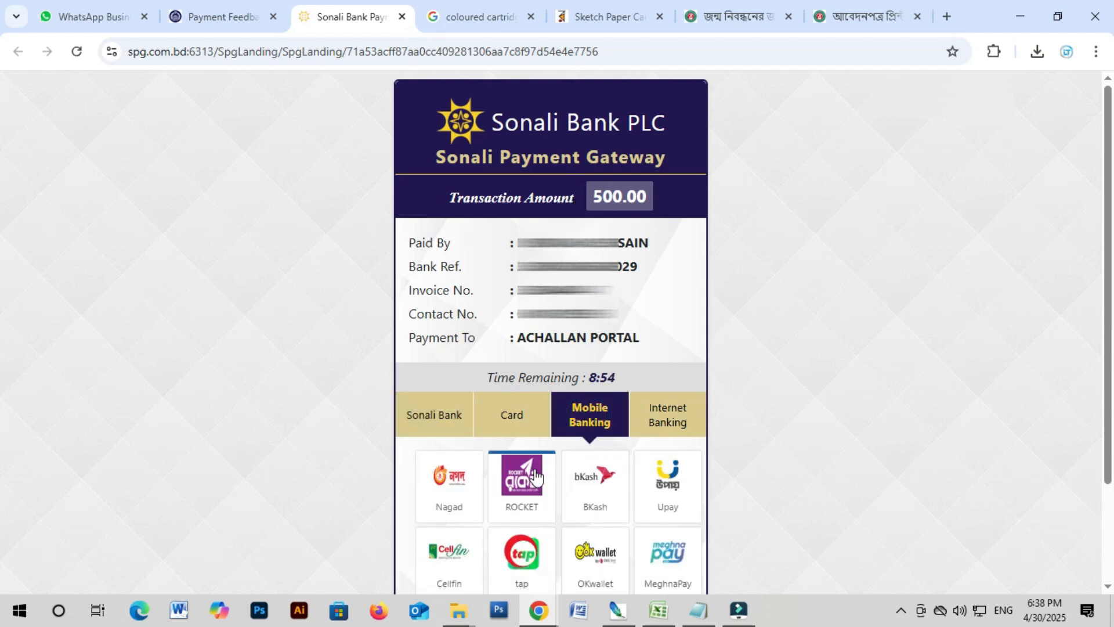
scroll(608, 464, down, 2)
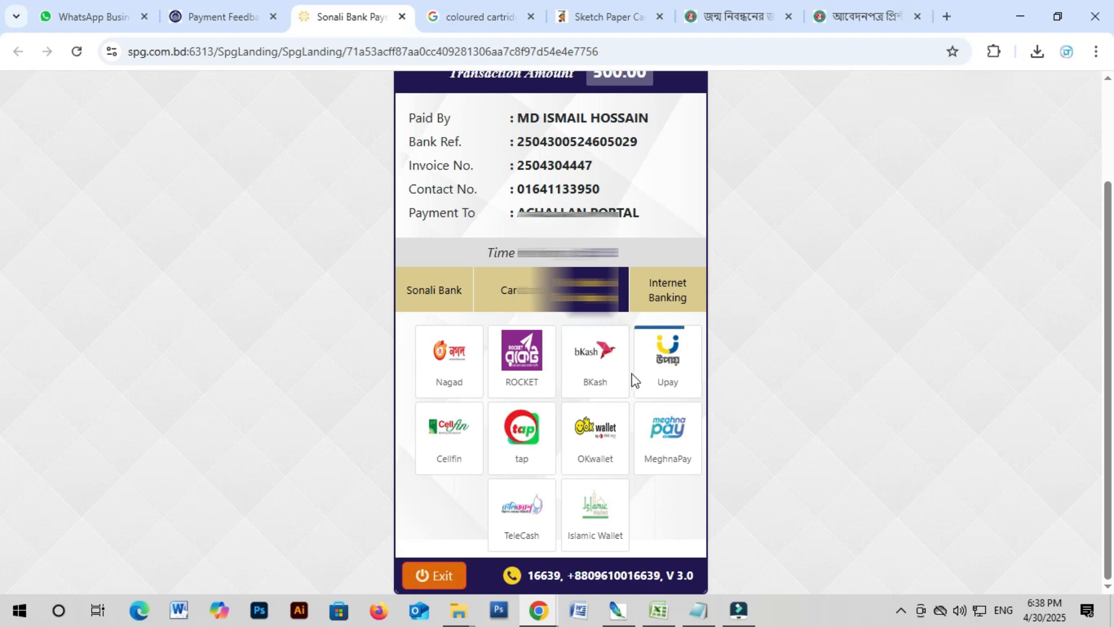
click(597, 357)
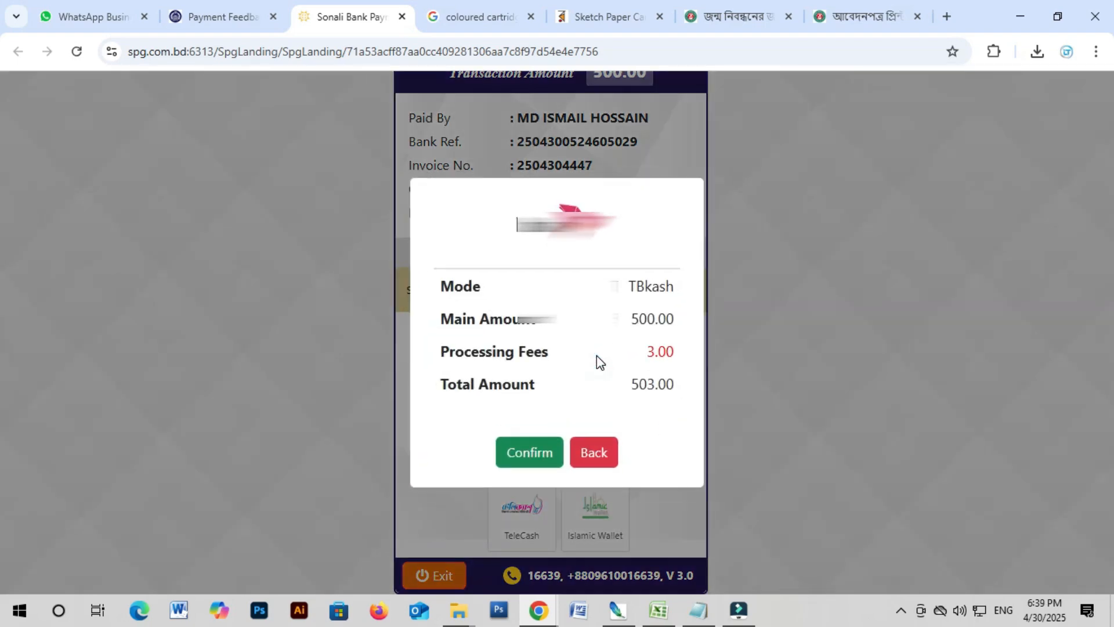
click(522, 457)
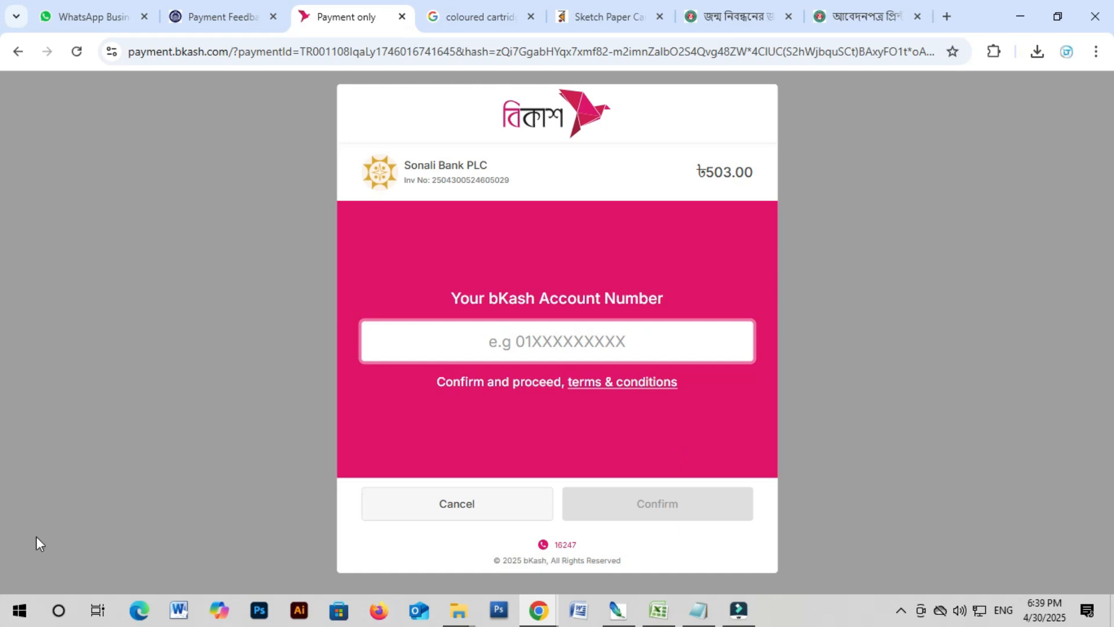
Step: Switch back to the Payment Feedback tab showing the Police Clearance instructions
click(223, 16)
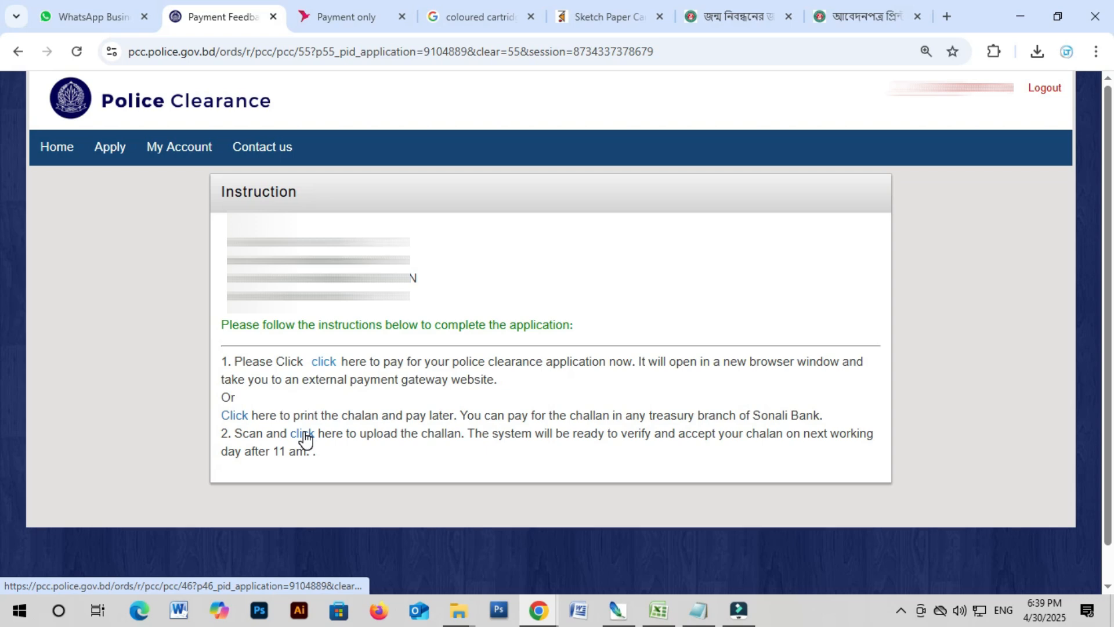
click(182, 158)
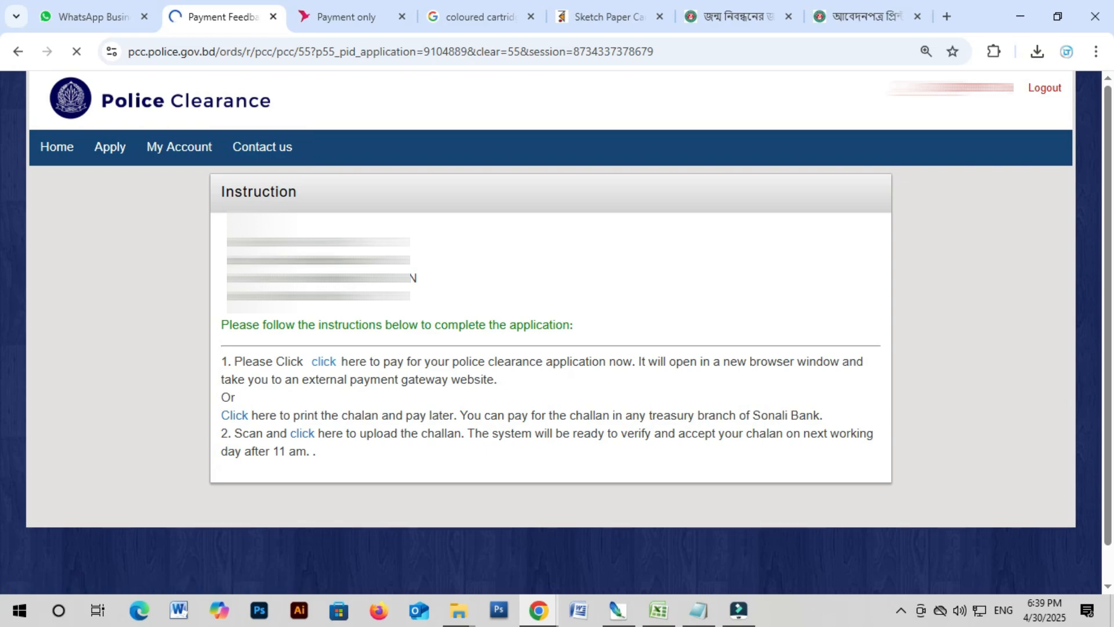
click(178, 152)
scroll(641, 332, down, 1)
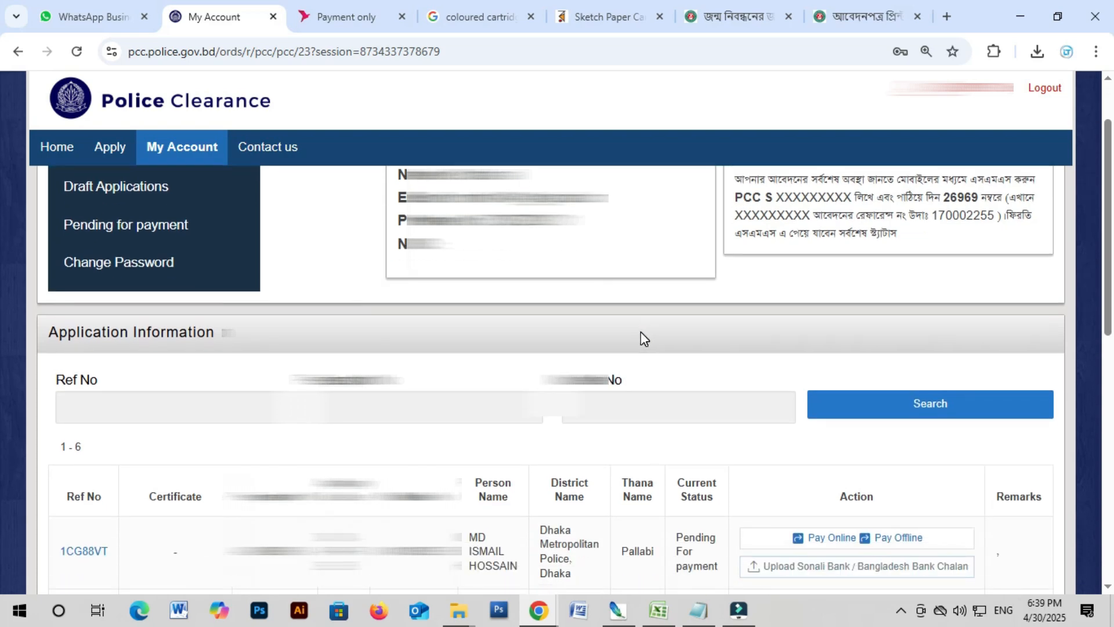
scroll(641, 332, down, 1)
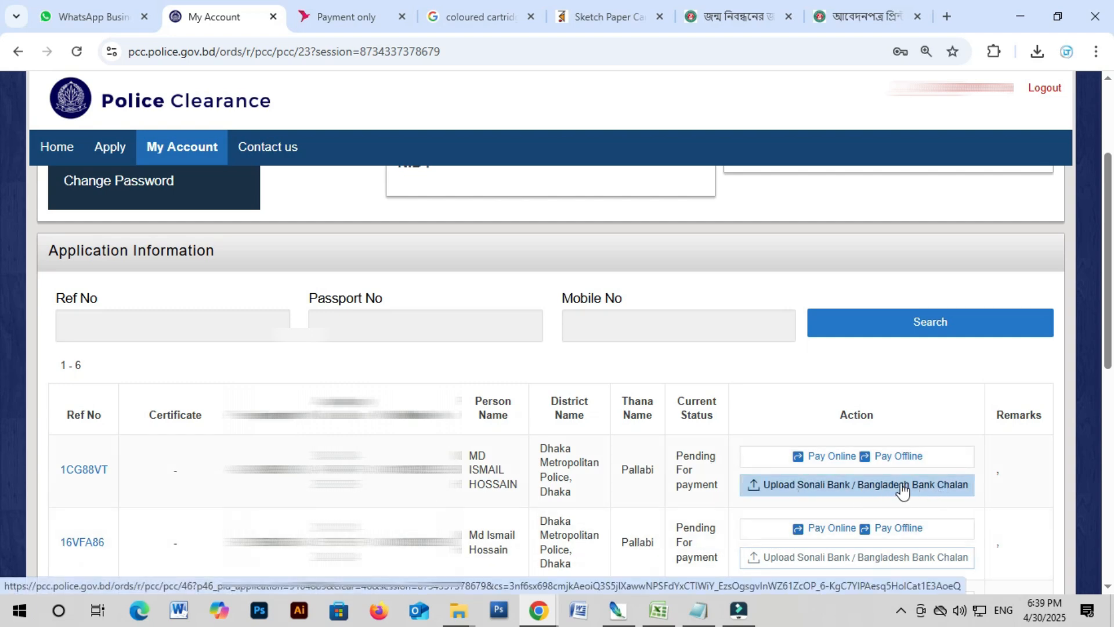
click(828, 488)
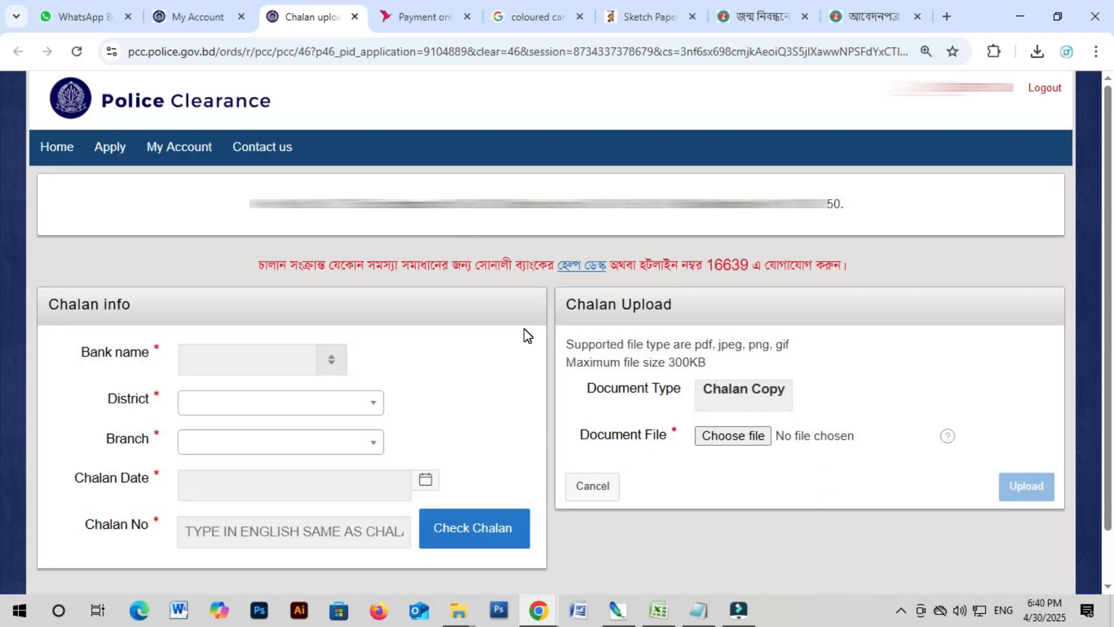
Step: Set the chalan bank to SONALI BANK, district DHAKA and branch LOCAL OFFICE BRANCH
click(249, 358)
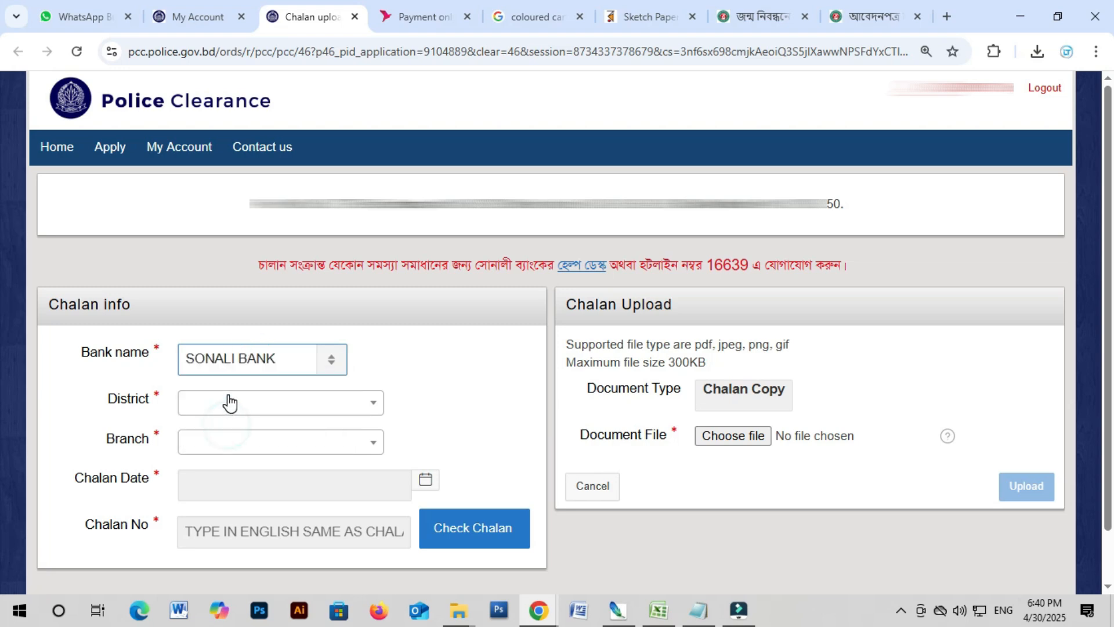
click(229, 400)
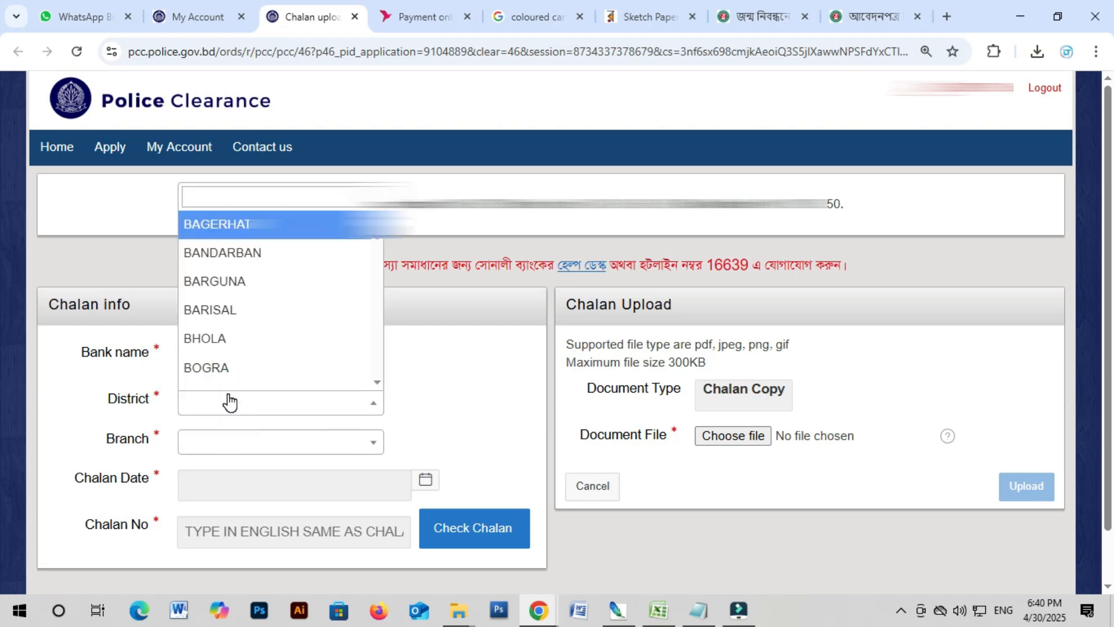
click(230, 401)
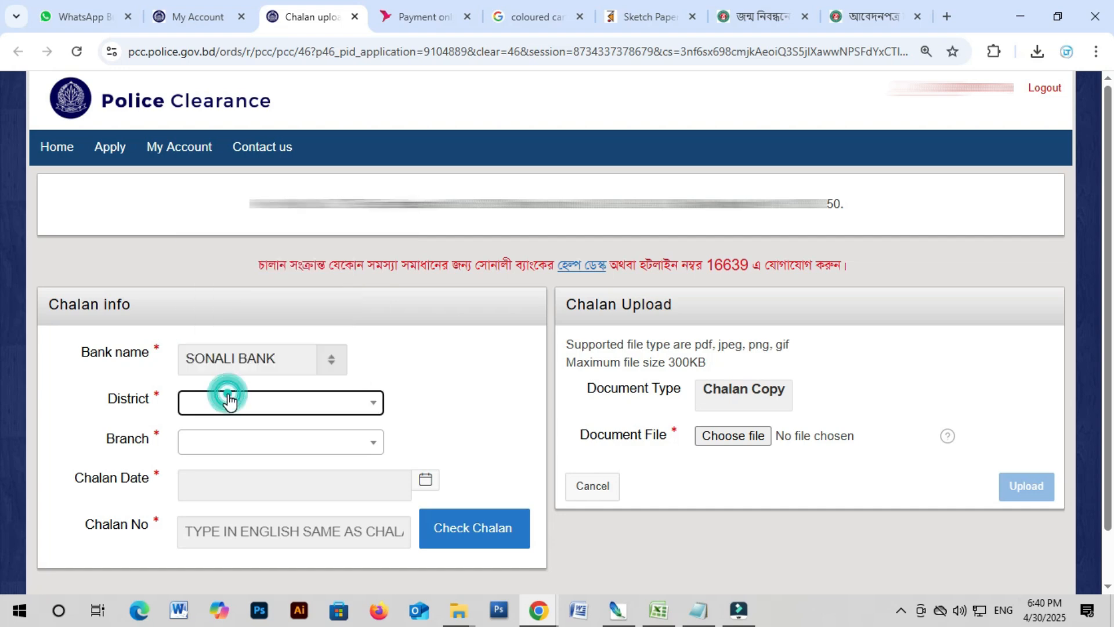
click(229, 400)
click(211, 192)
text(d)
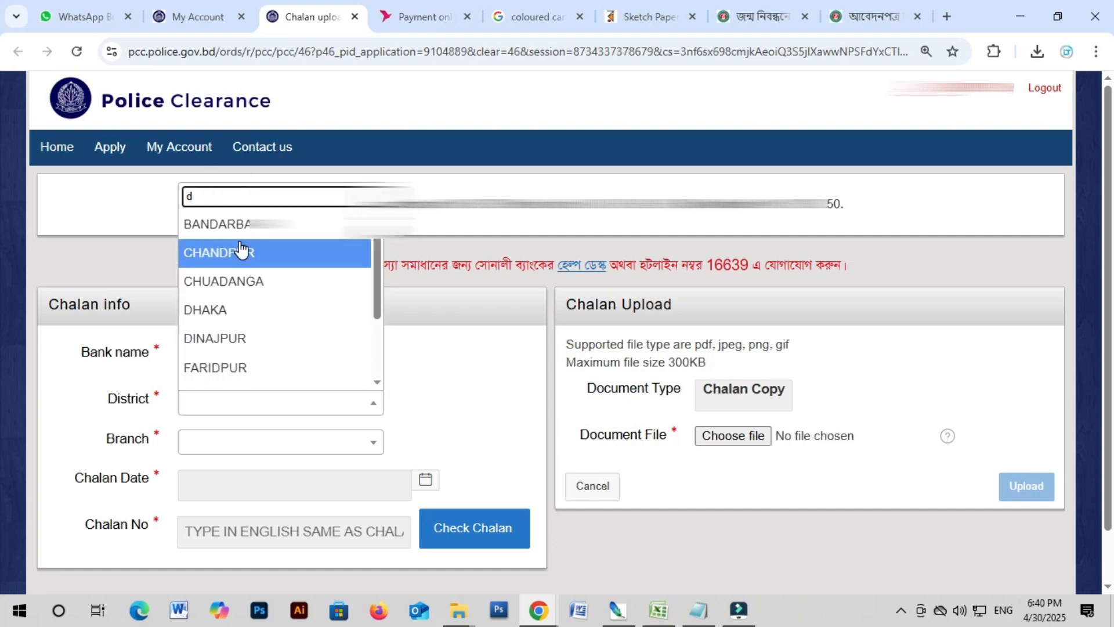
text(ha)
click(210, 381)
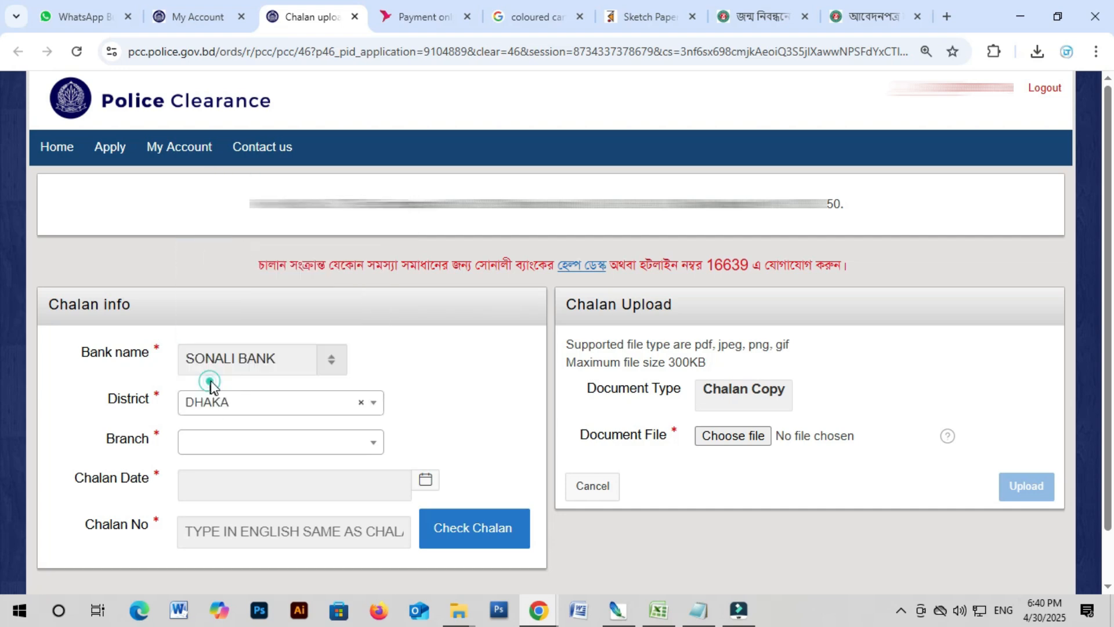
click(249, 443)
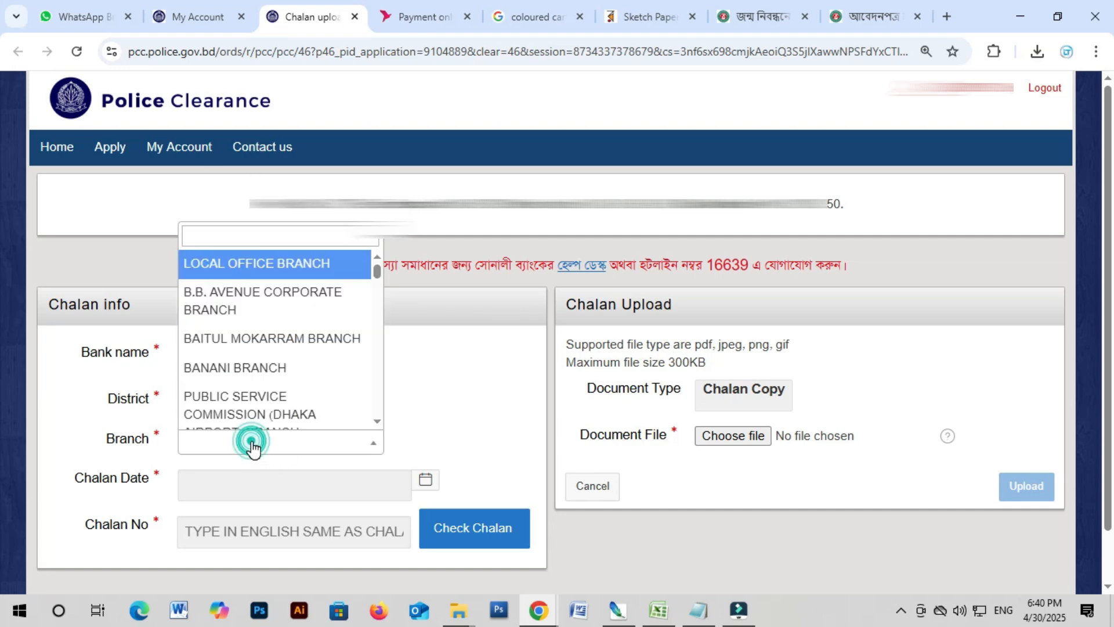
click(260, 266)
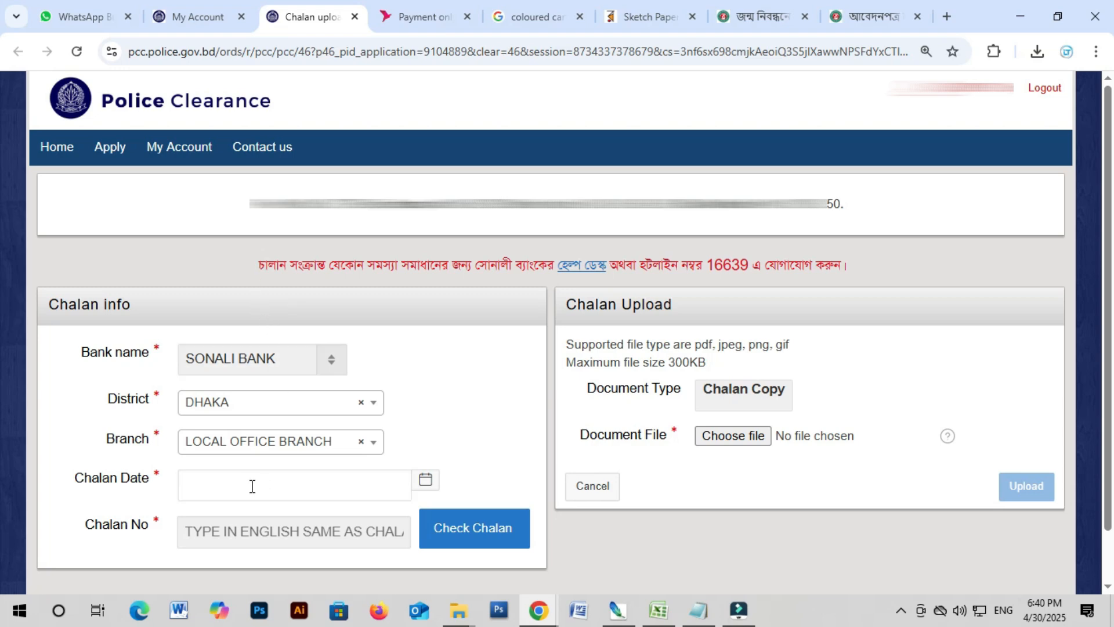
Step: Pick 10 April 2025 as the chalan date from the calendar
click(252, 486)
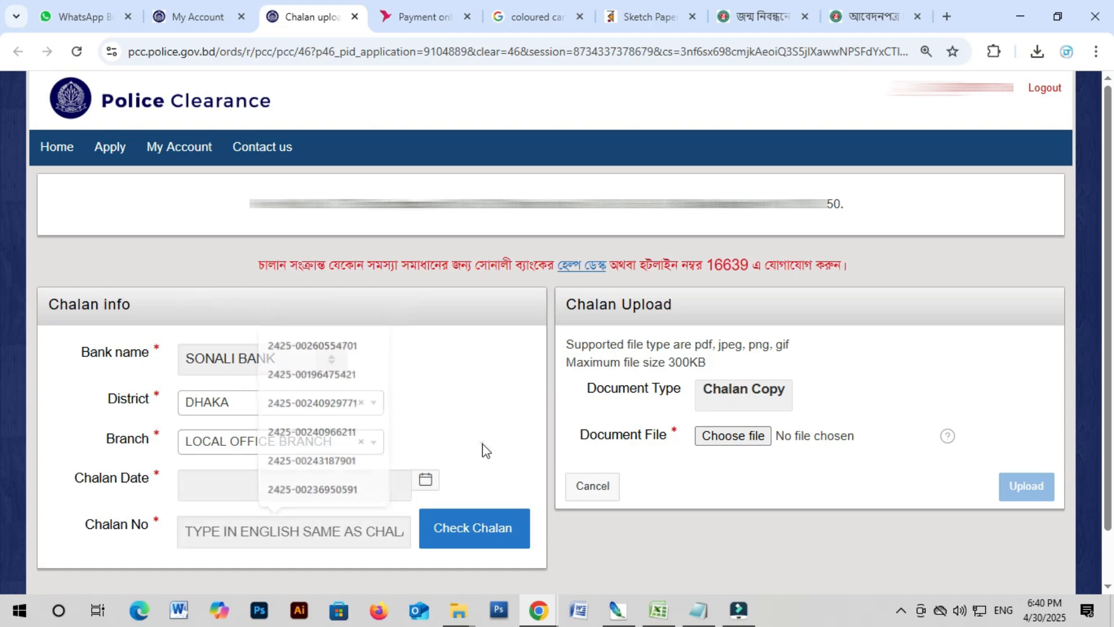
click(215, 482)
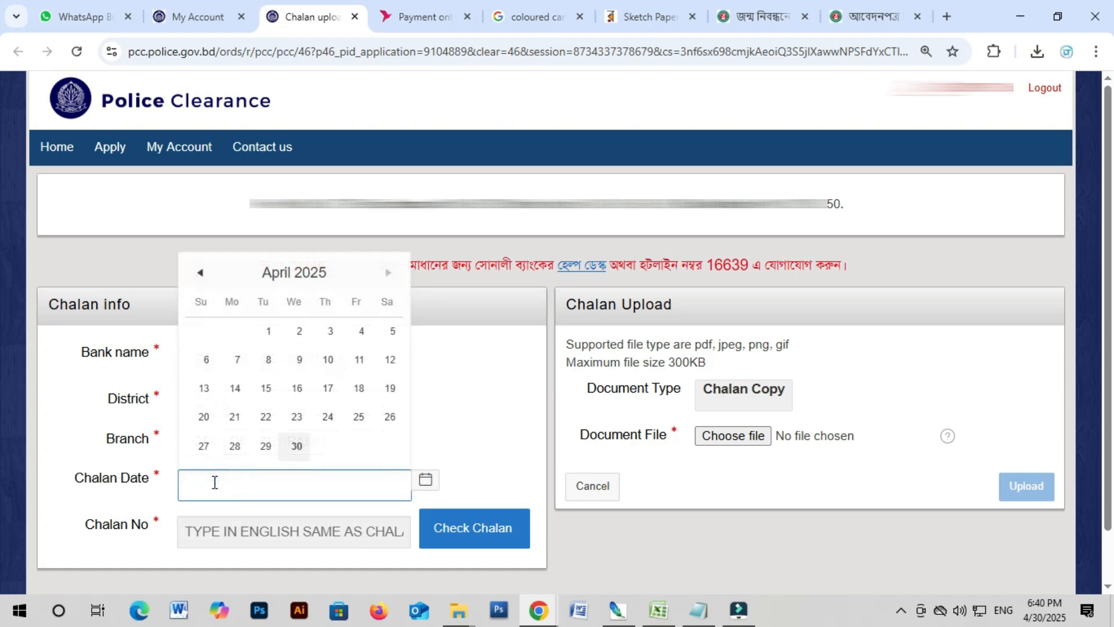
click(327, 361)
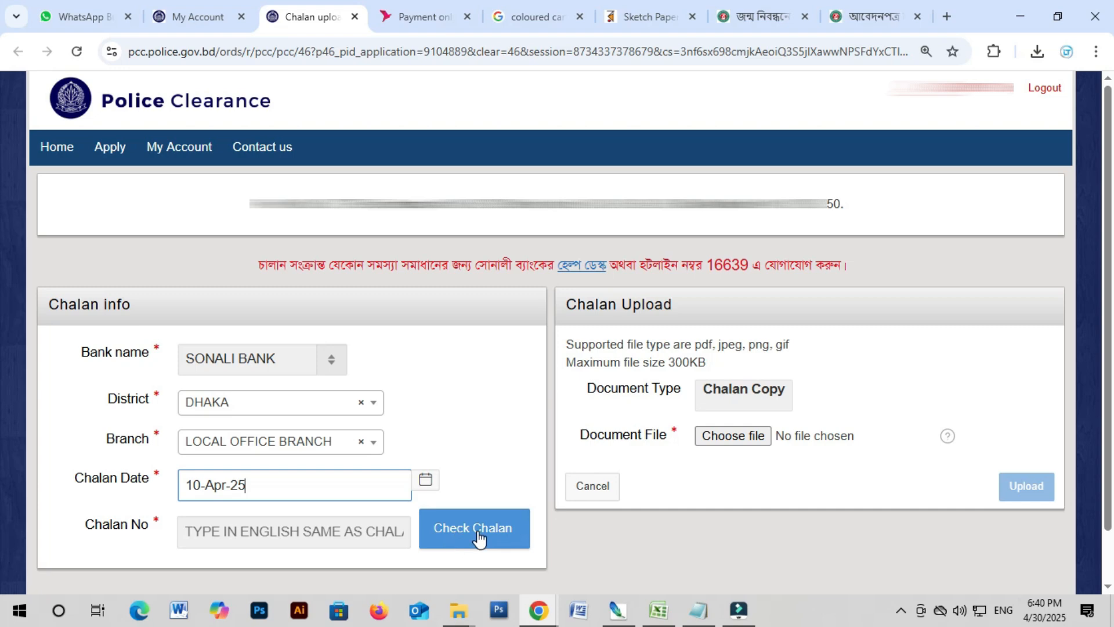
scroll(464, 543, down, 1)
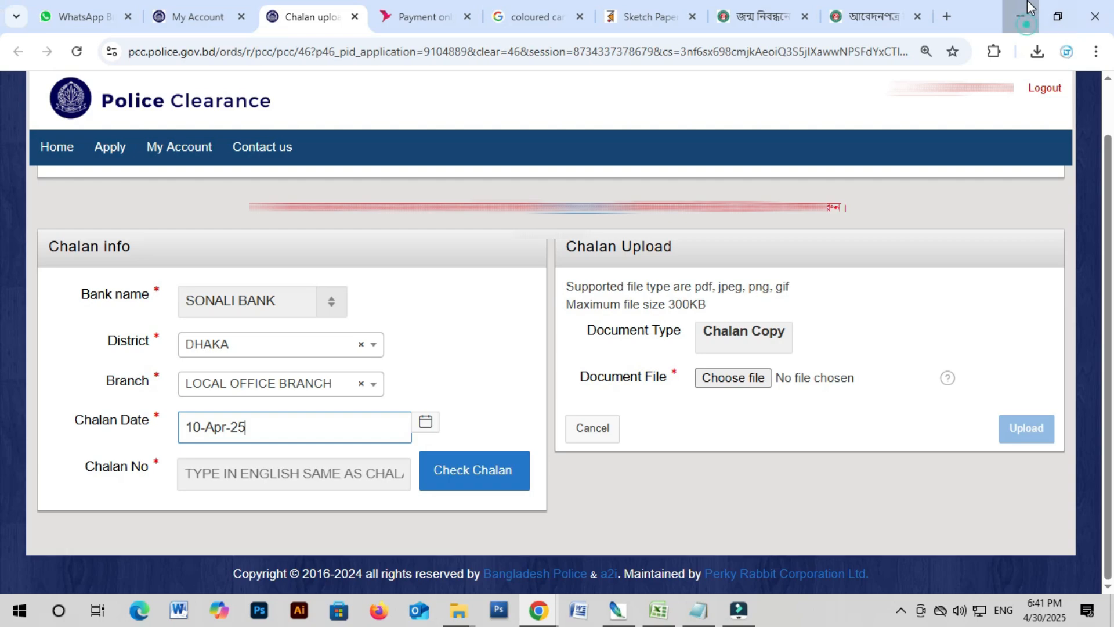
click(1020, 18)
click(1094, 8)
right_click(445, 131)
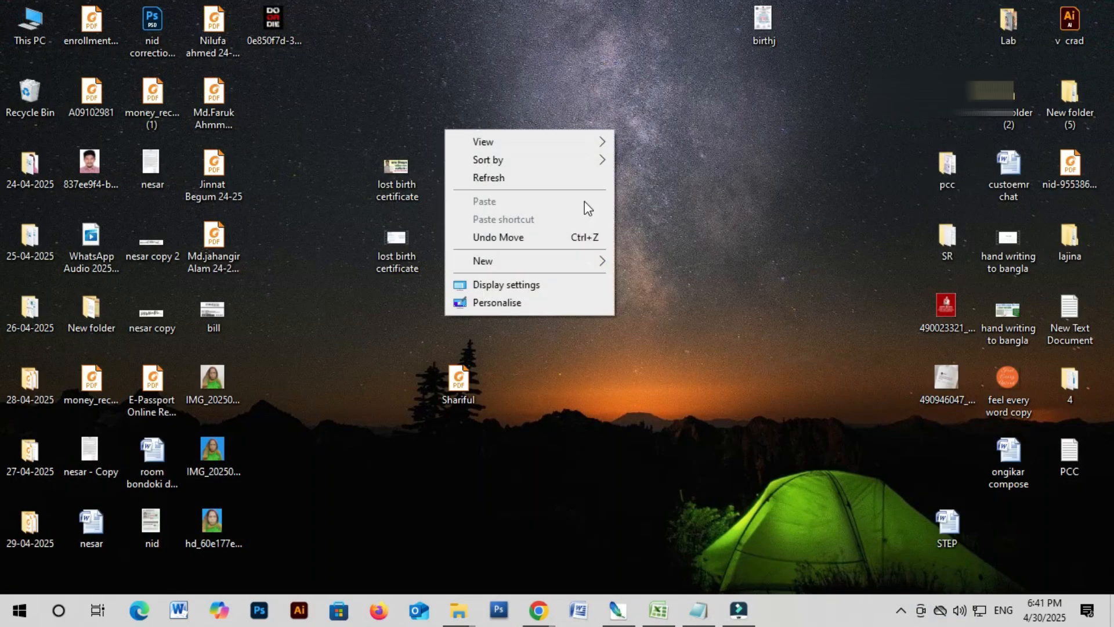
click(530, 176)
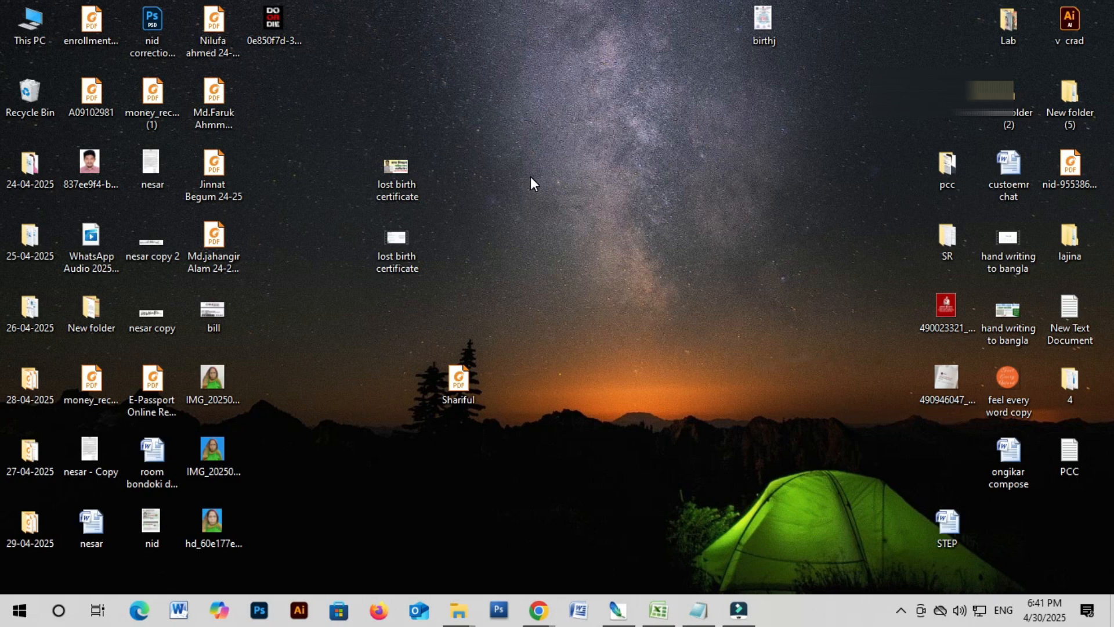
mouse_move(536, 608)
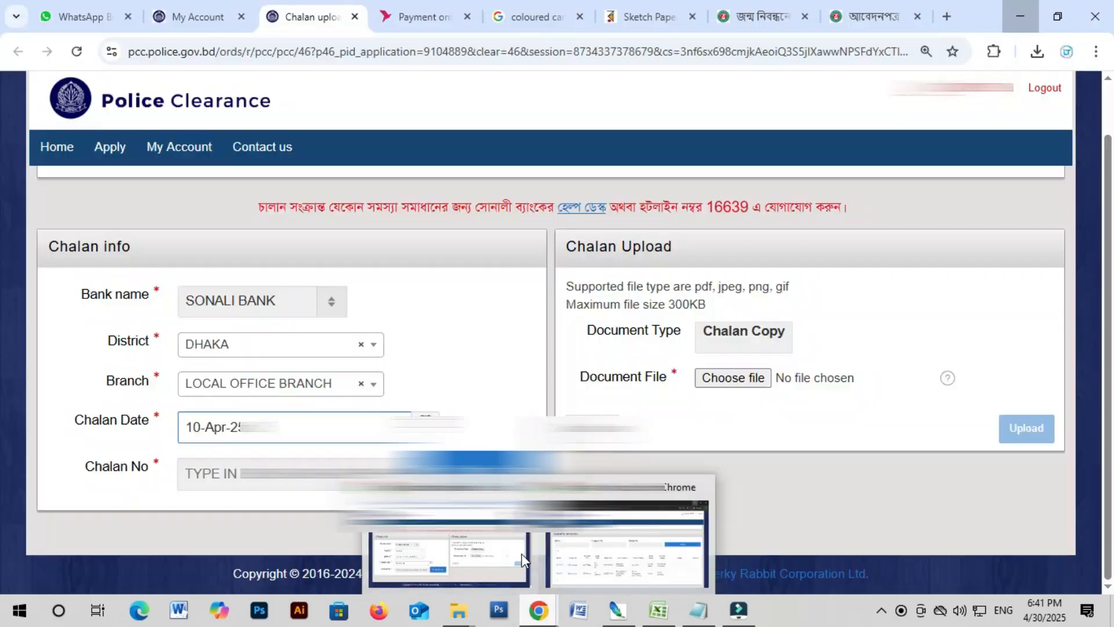
click(601, 561)
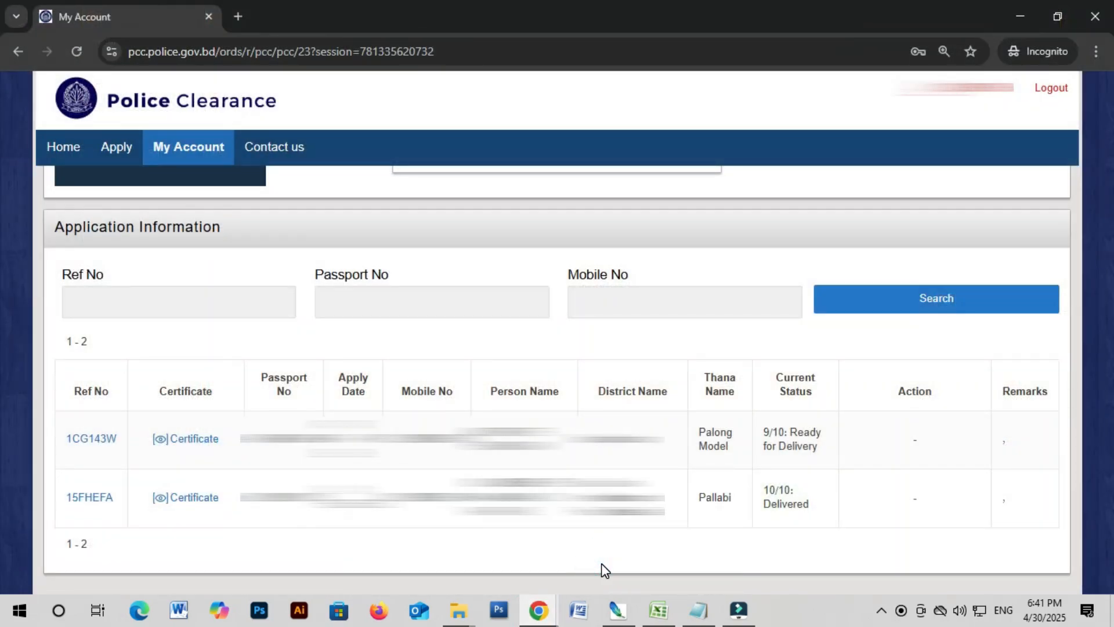
click(1020, 15)
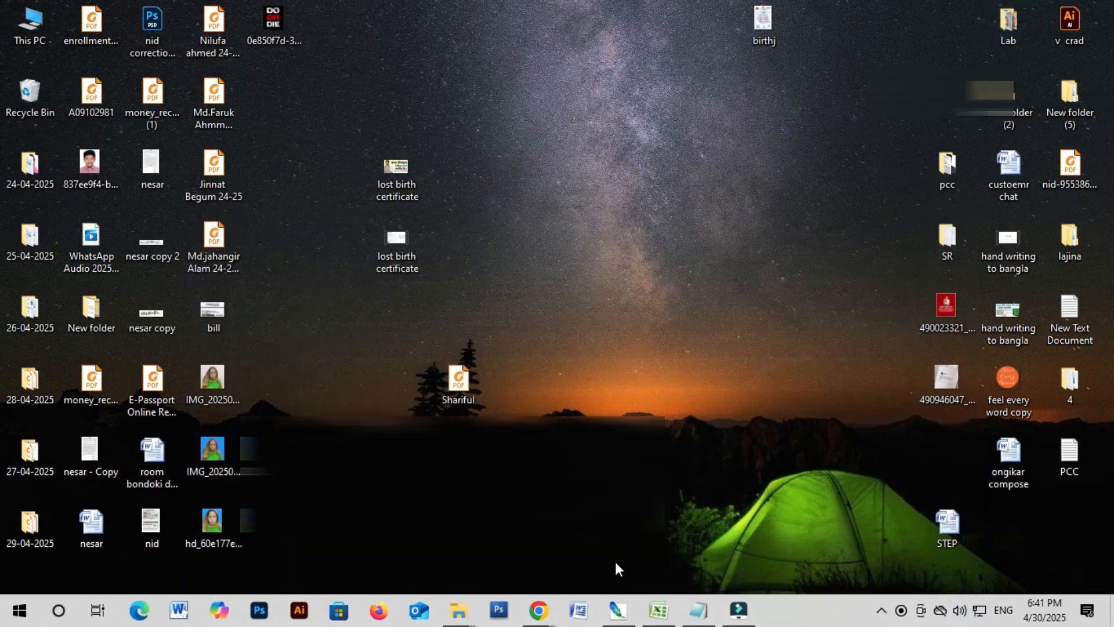
mouse_move(540, 611)
click(472, 539)
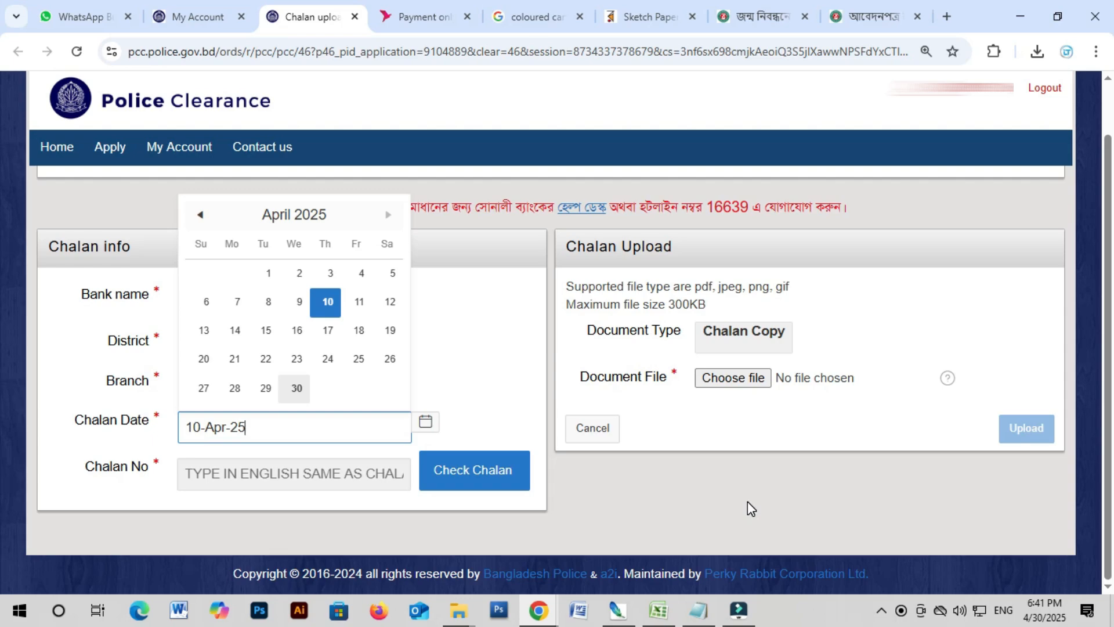
Step: Minimize the chalan upload window and restore the other account's application list
click(1026, 8)
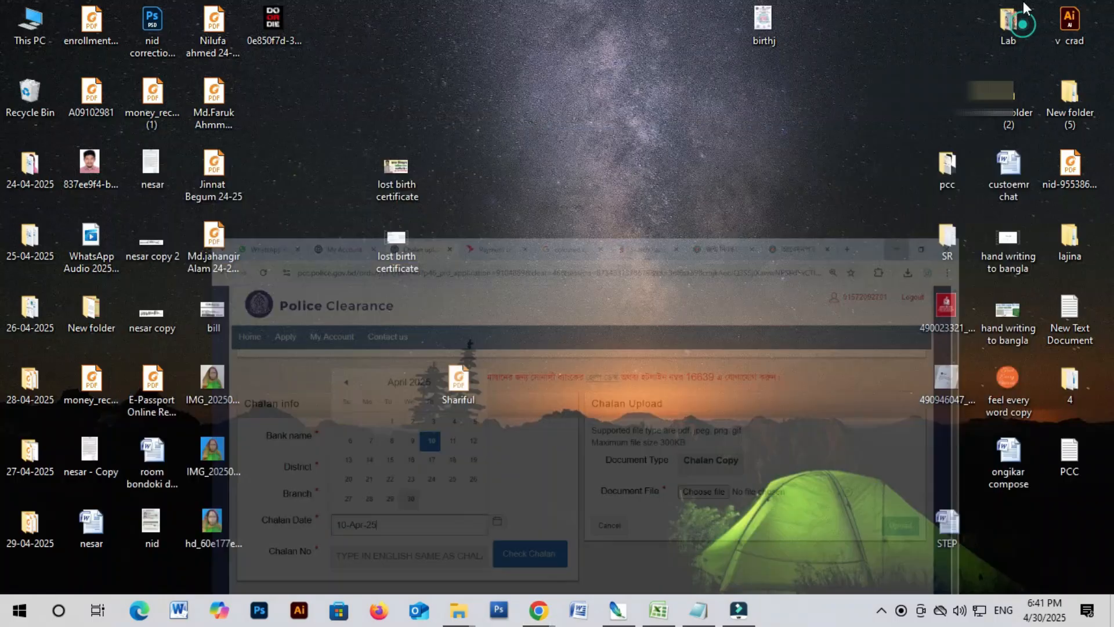
mouse_move(535, 619)
click(622, 573)
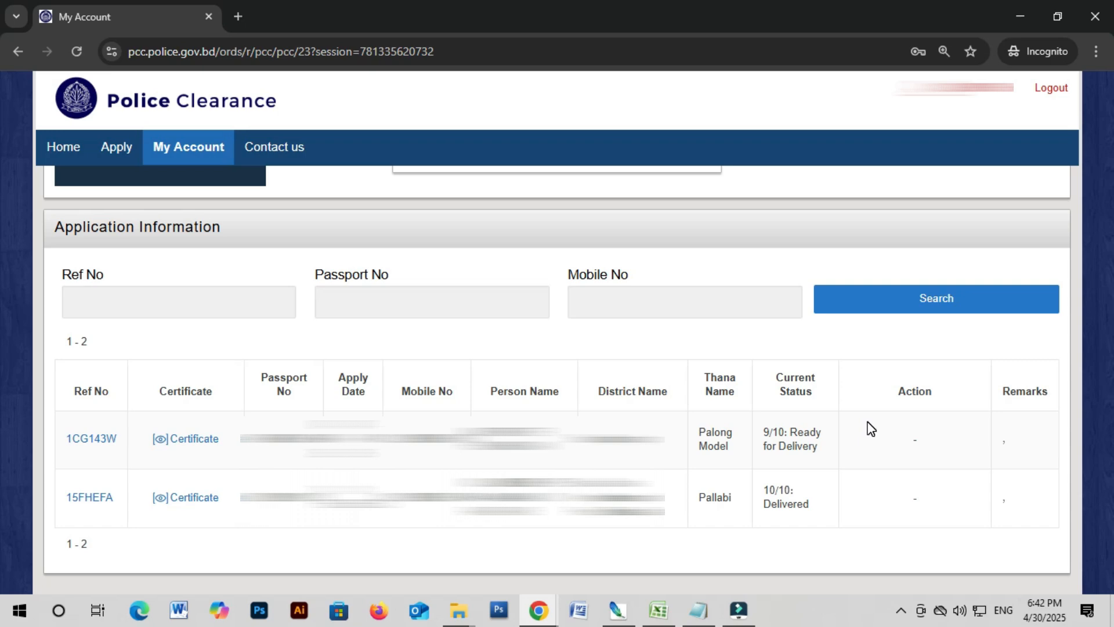
click(107, 442)
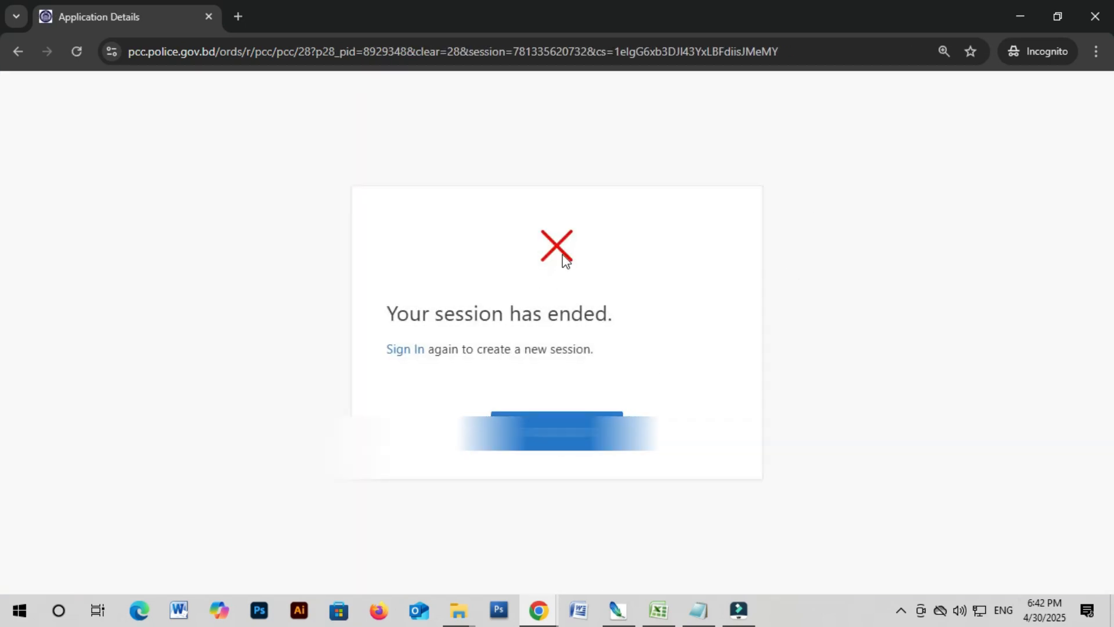
key(alt+Left)
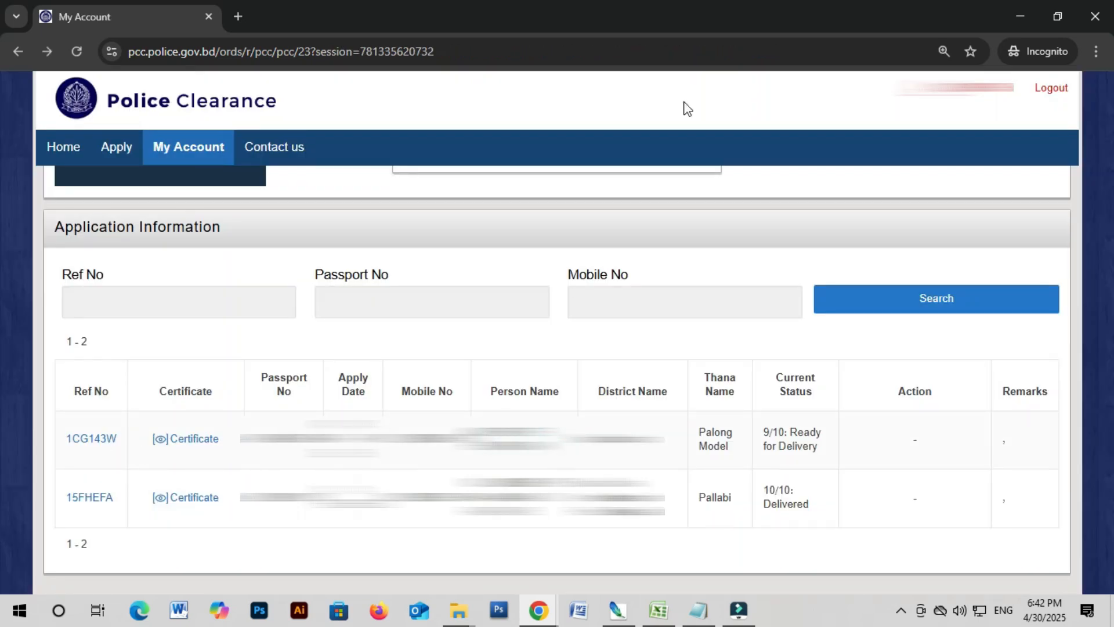
click(1012, 3)
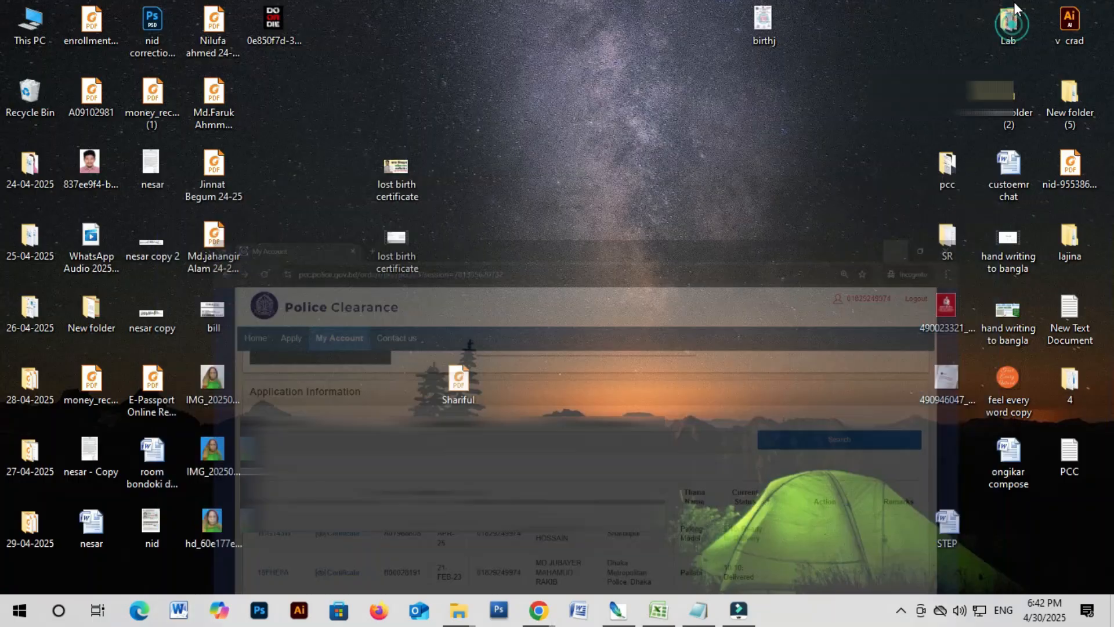